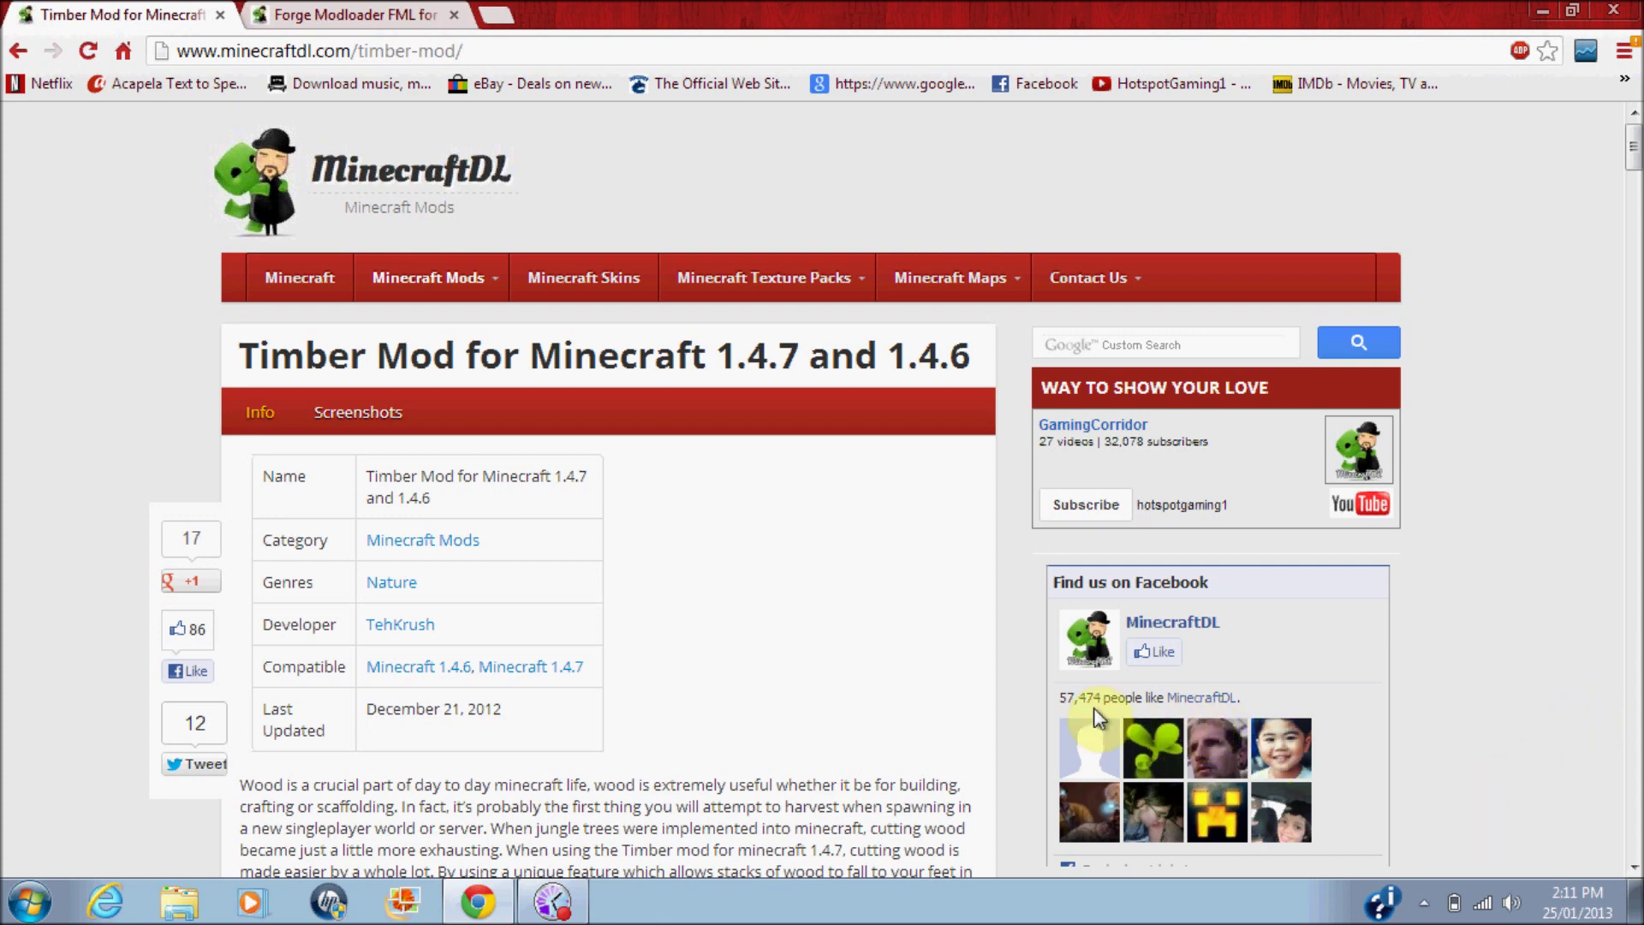
left_click(886, 675)
left_click_drag(812, 597, 789, 600)
left_click(824, 631)
left_click(868, 690)
double_click(868, 688)
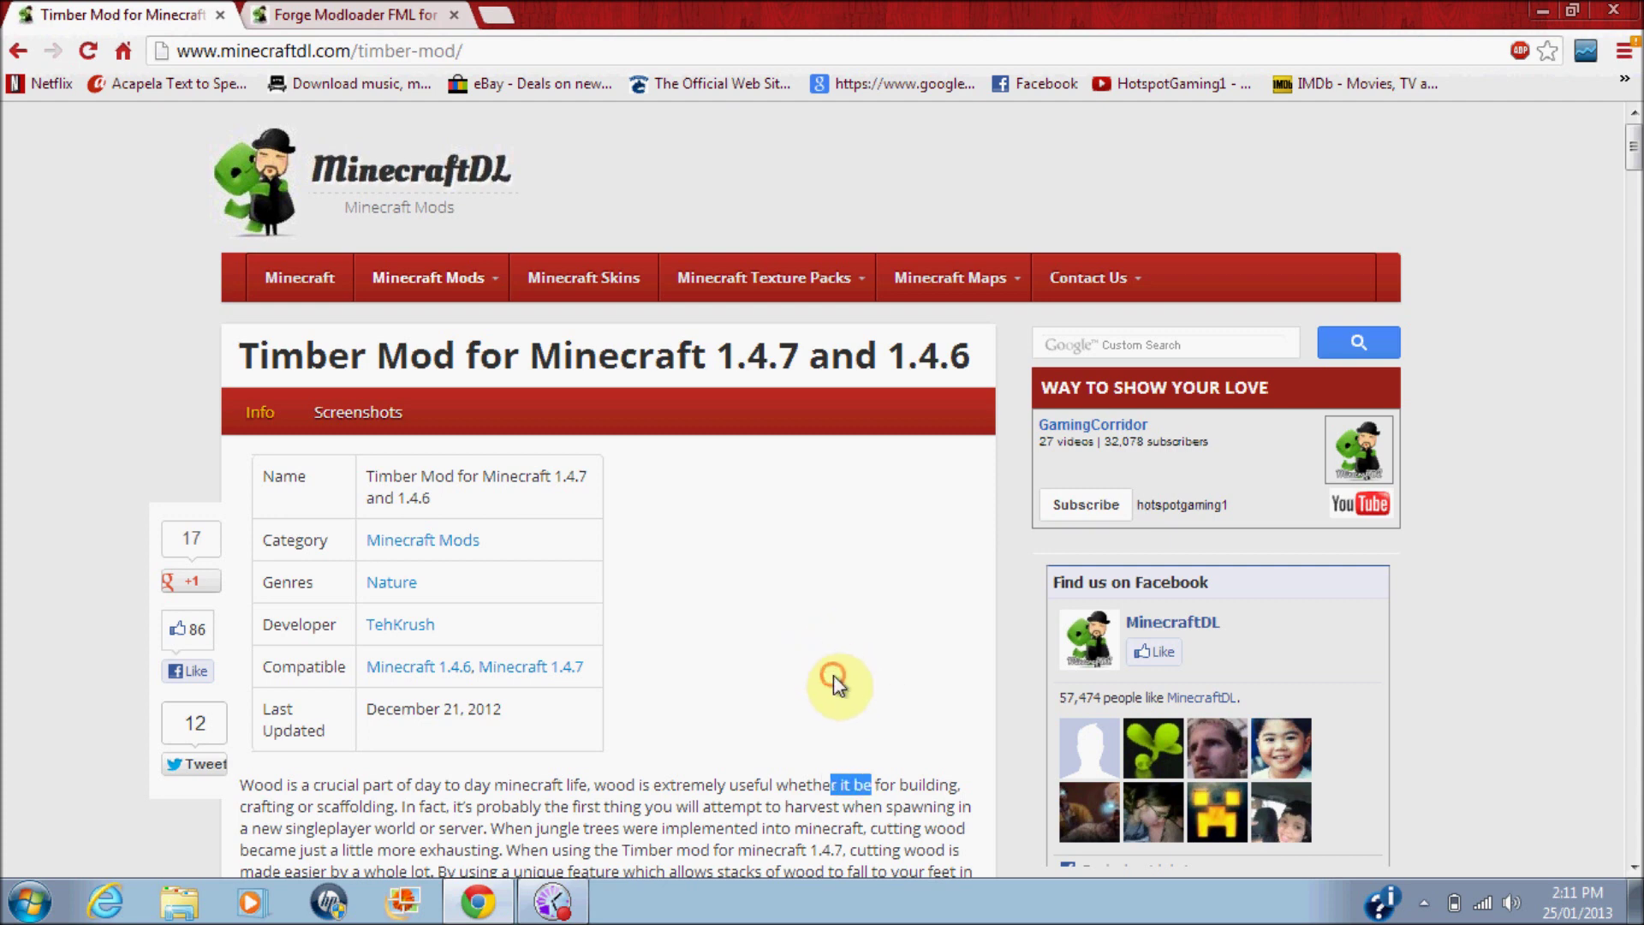
left_click(834, 675)
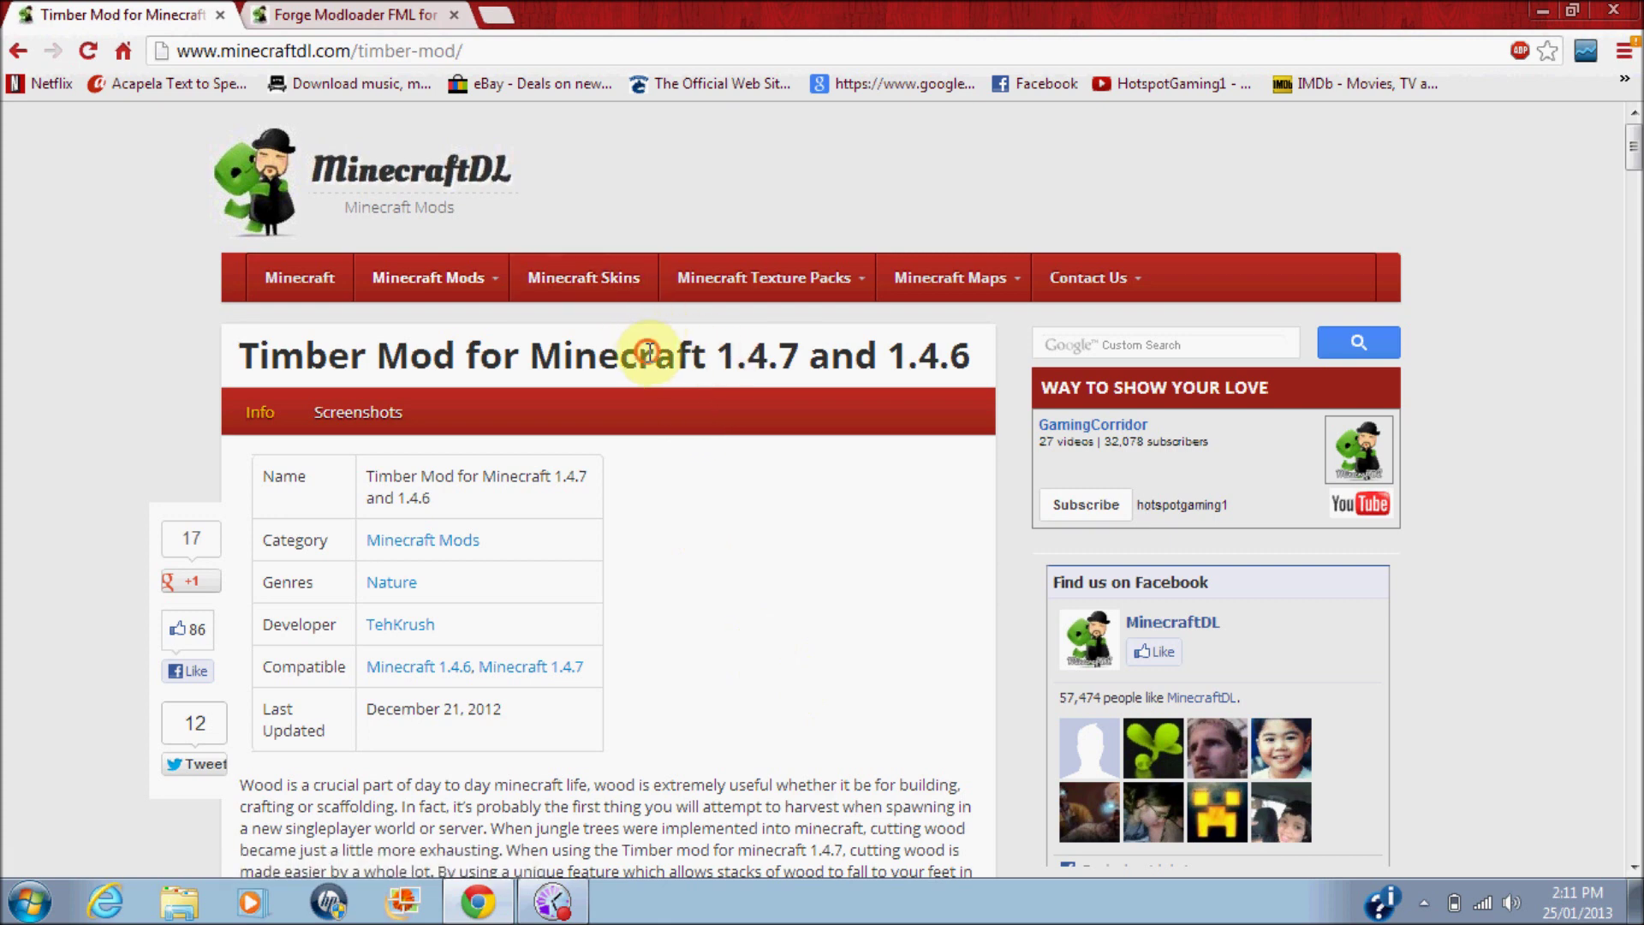
left_click(330, 14)
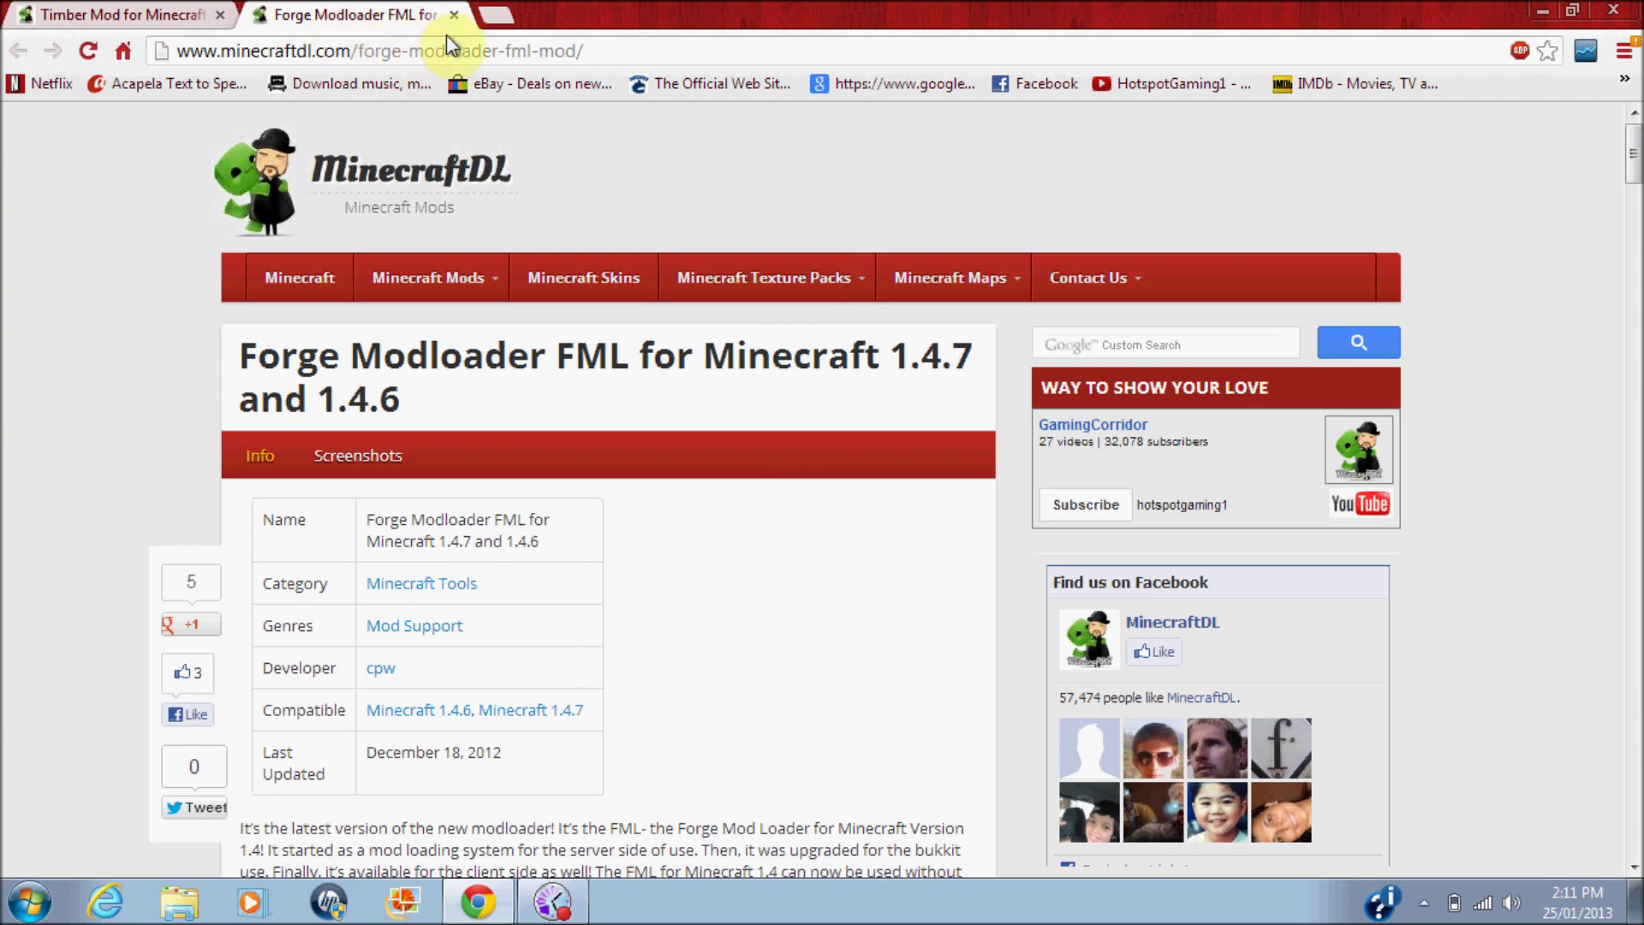
left_click(172, 15)
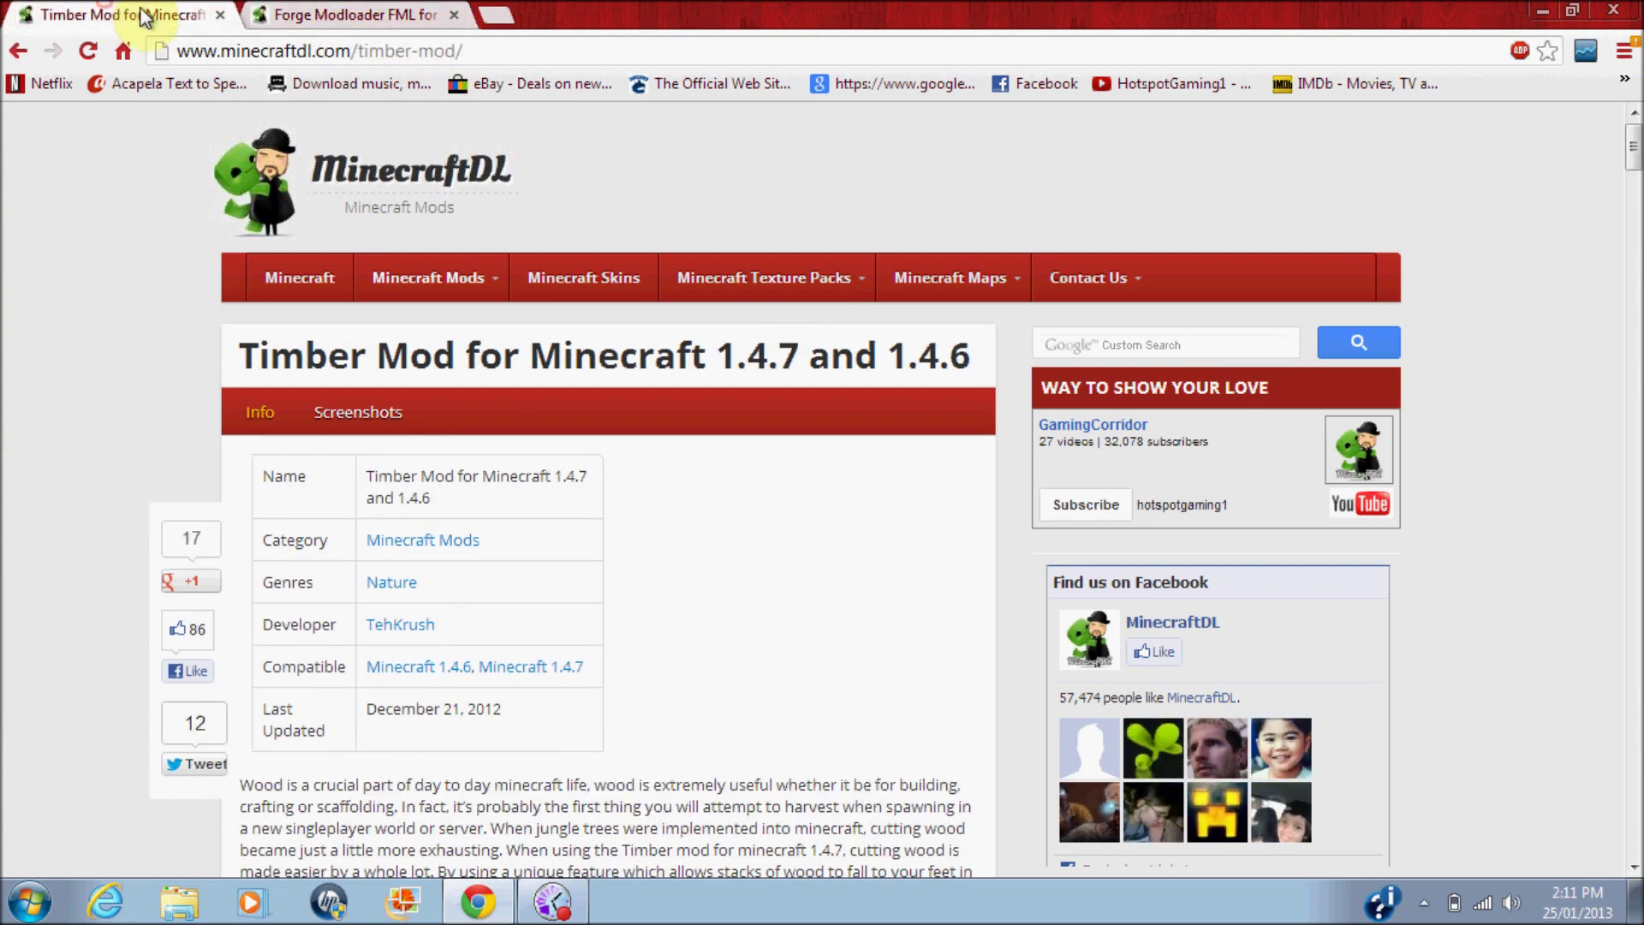
Step: Follow the Timber Mod for Minecraft 1.4.7 and 1.4.6 download link past the ad to its Hotfile page and close that page
scroll(1637, 214, "down", 3)
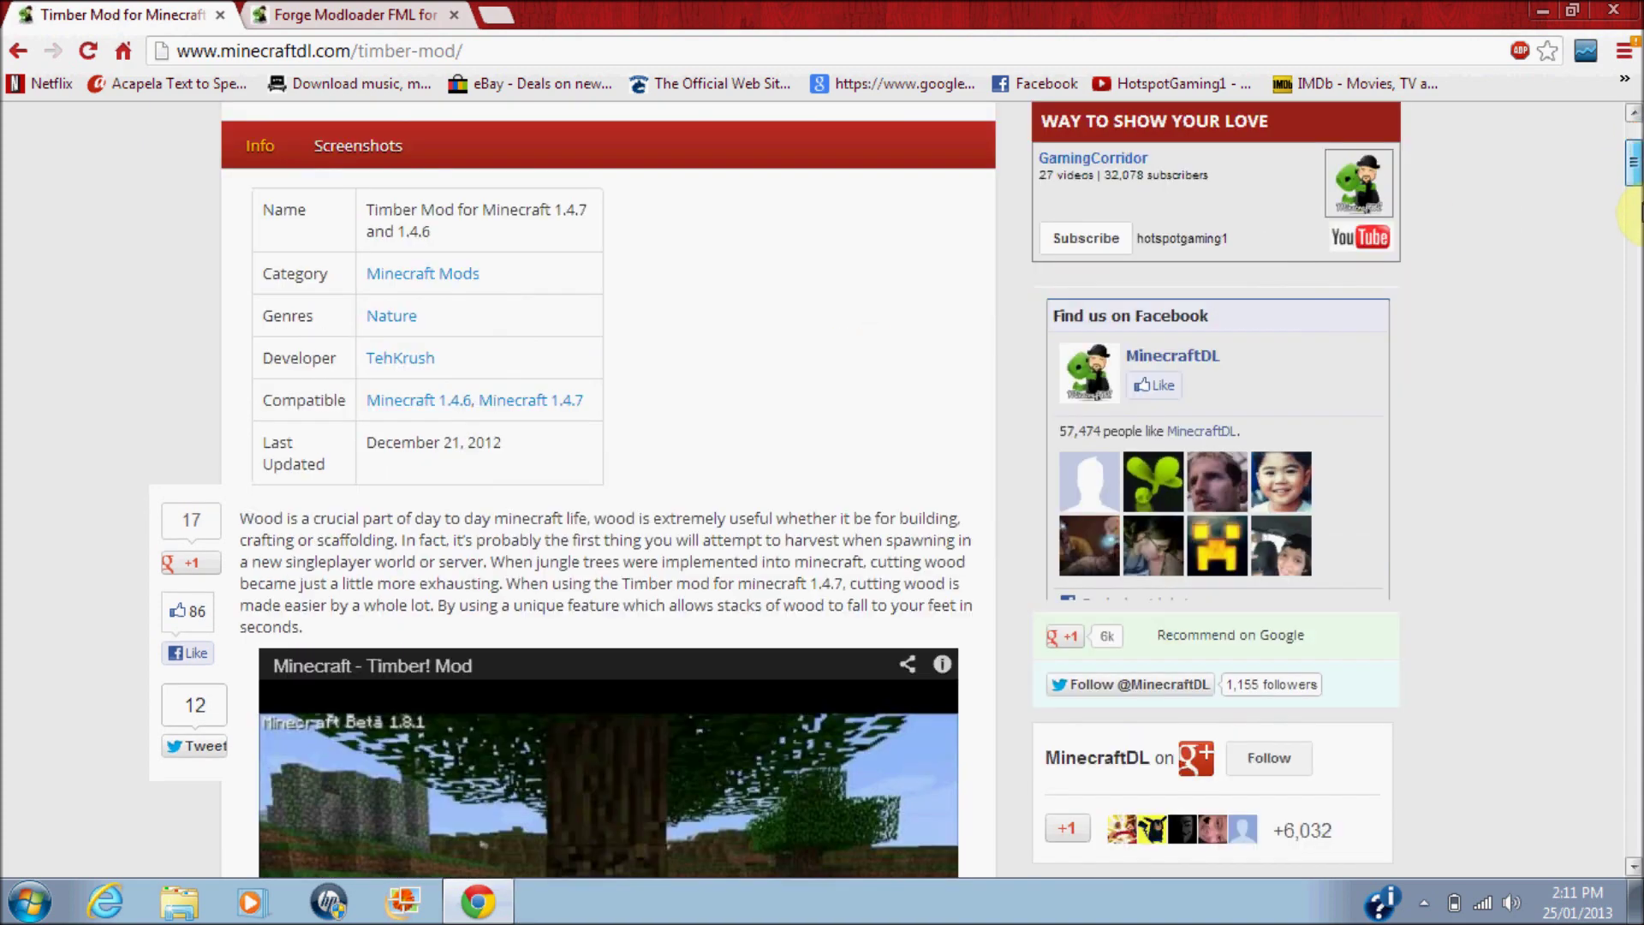
left_click_drag(1635, 206, 1619, 334)
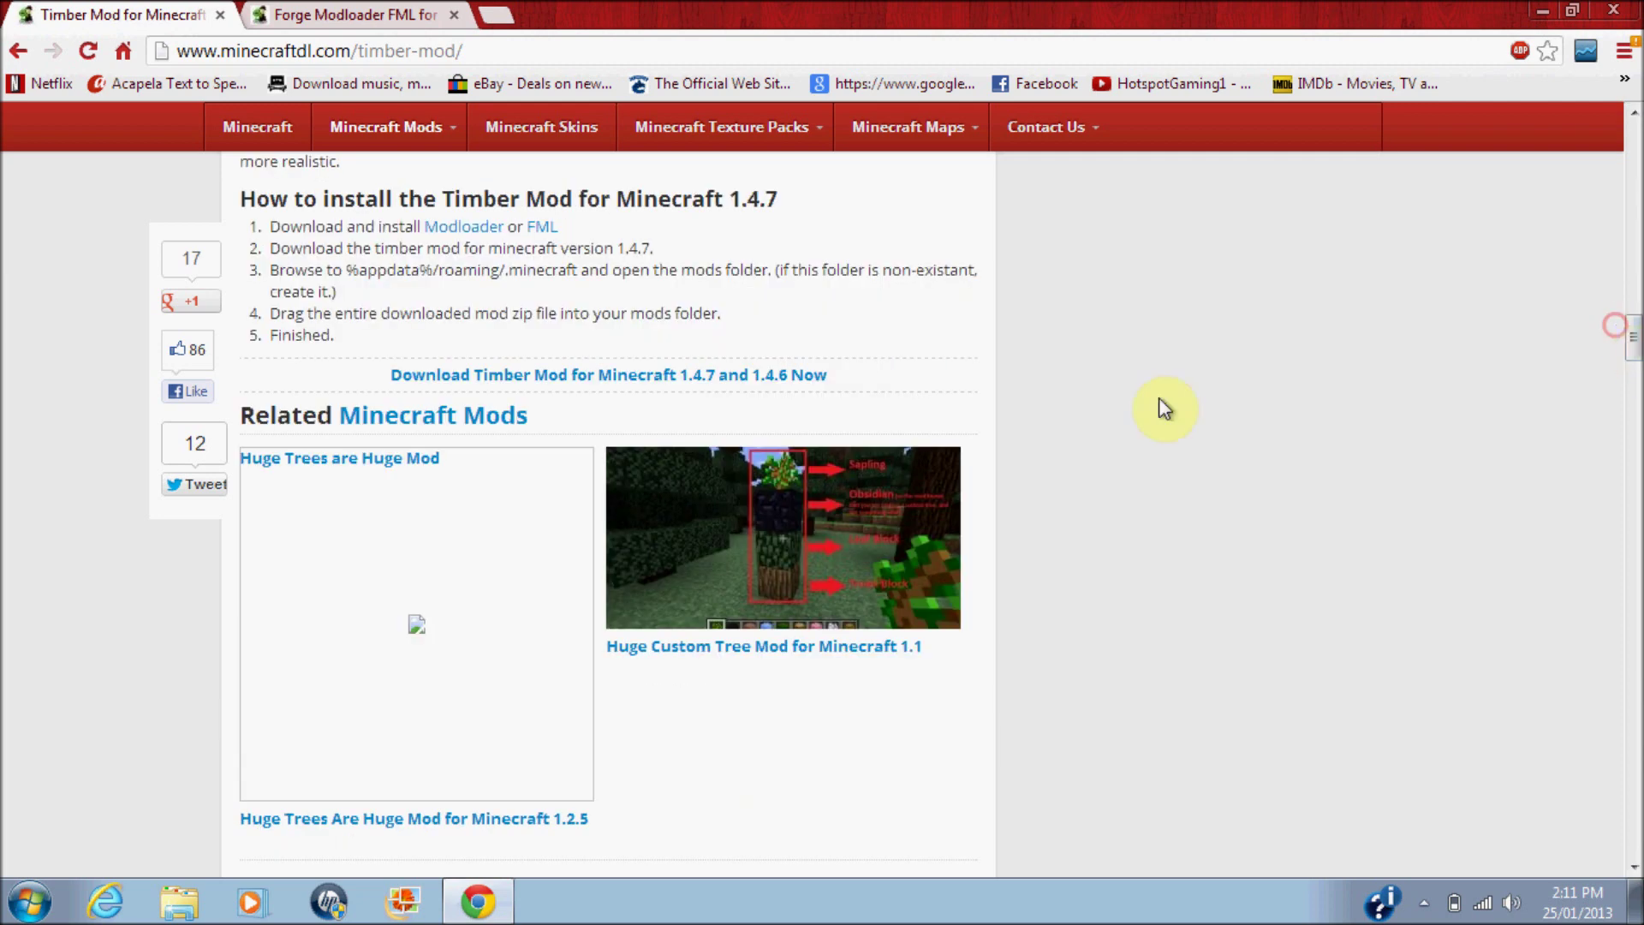
left_click(638, 381)
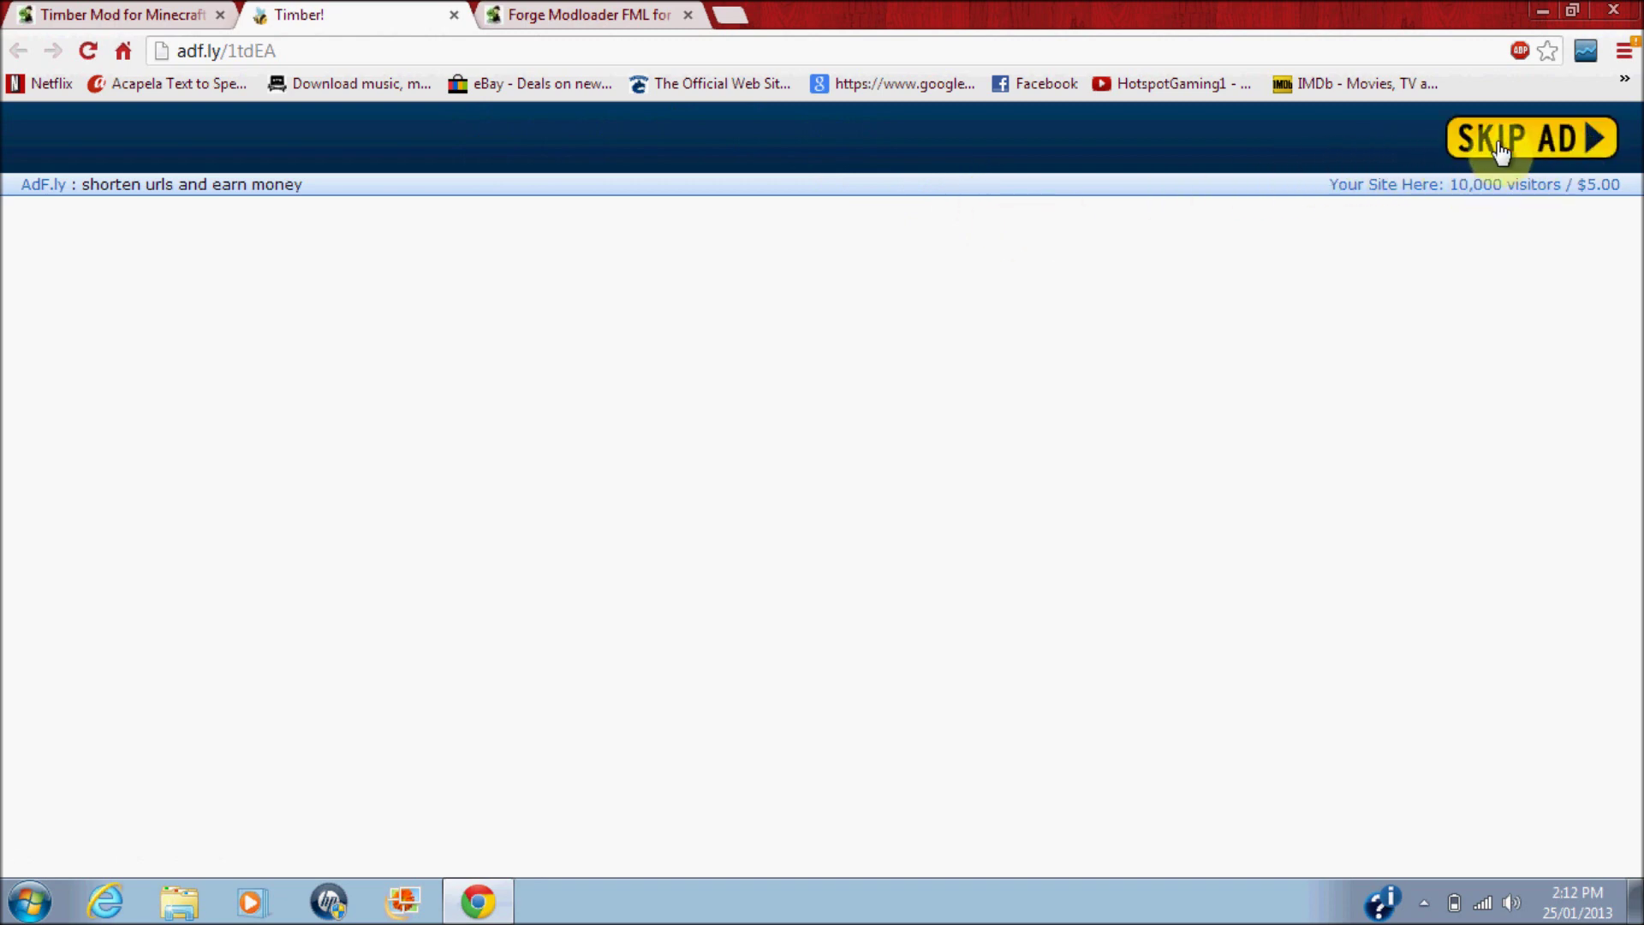
left_click(1500, 149)
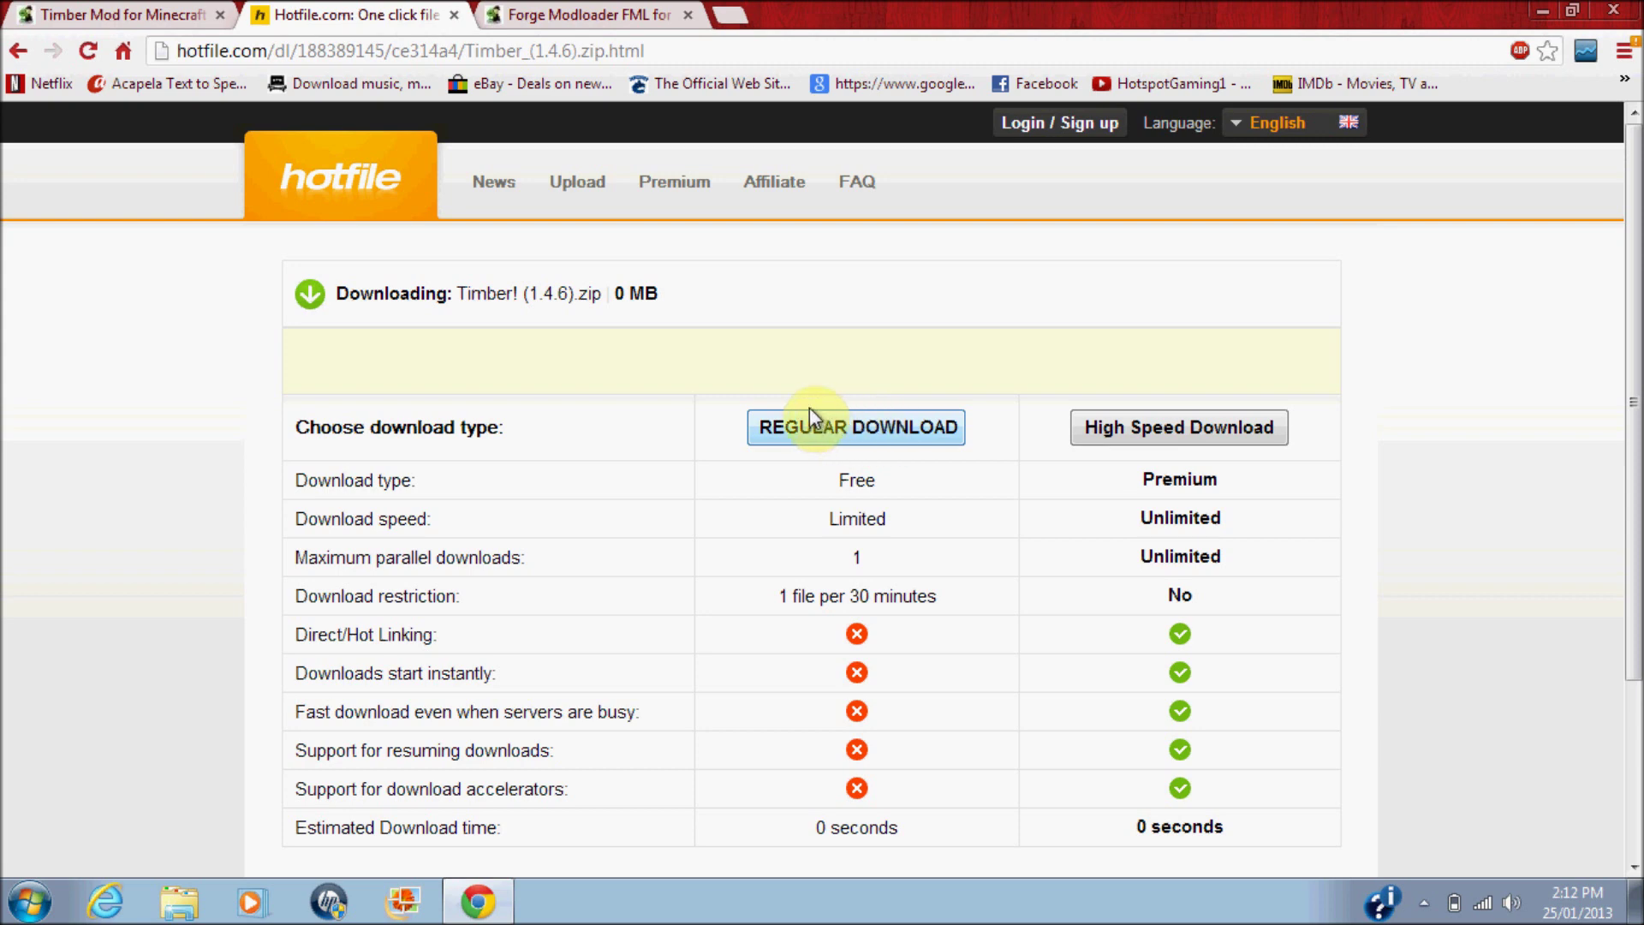
left_click(454, 17)
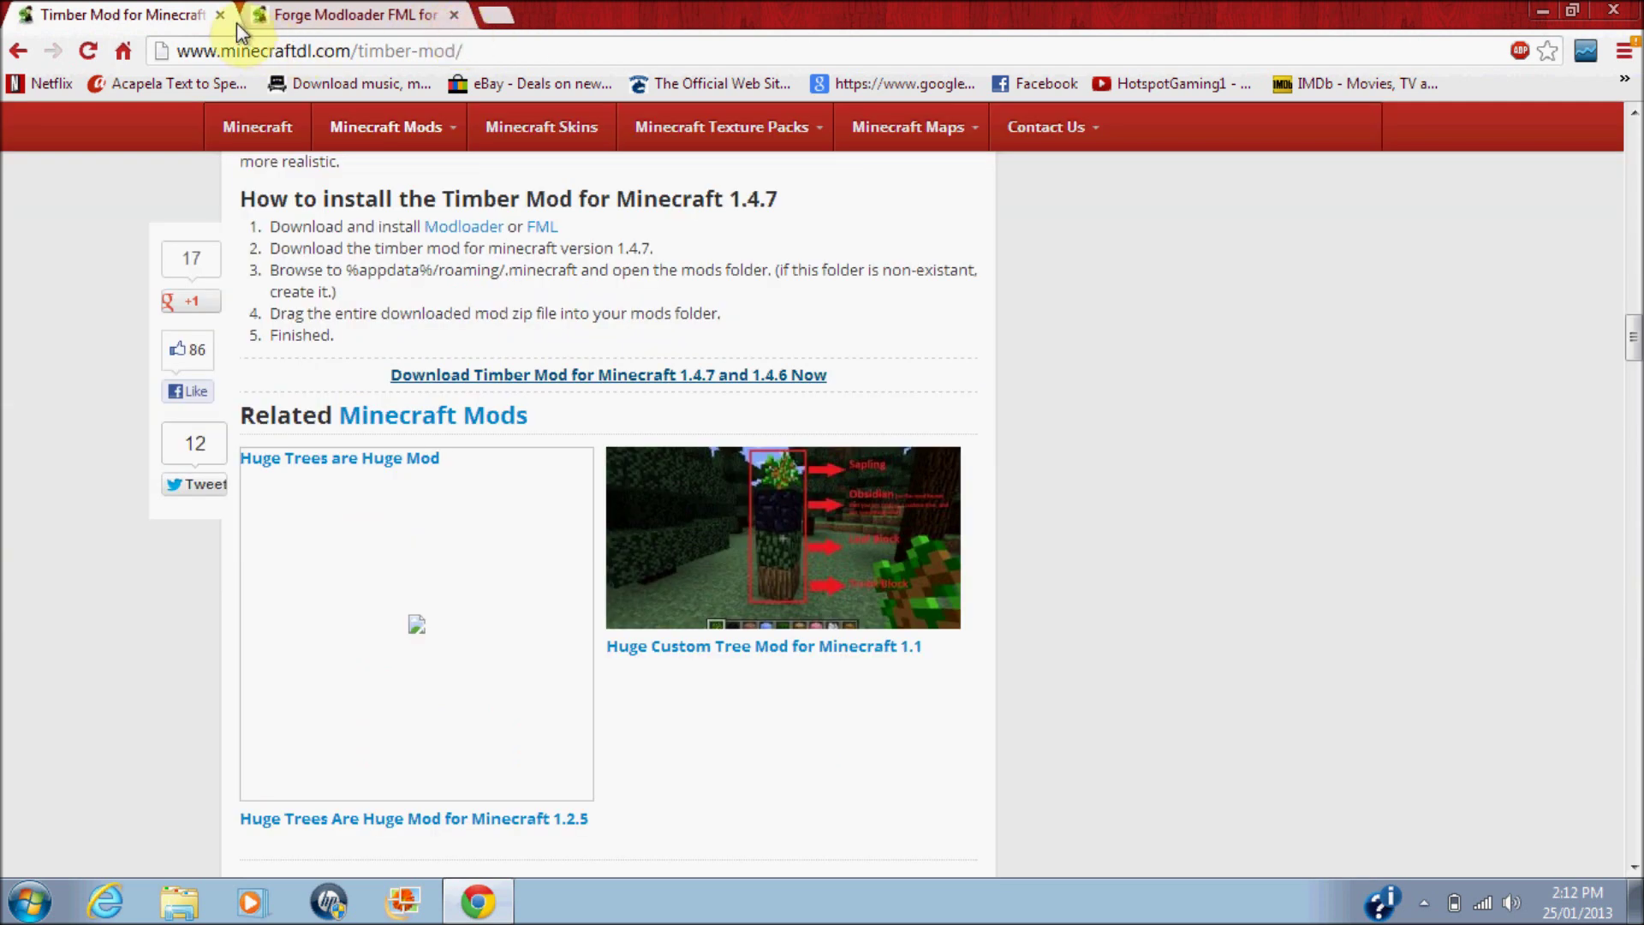
Step: Try to download Forge Modloader FML for Minecraft 1.4.7 and 1.4.6 from its MinecraftDL page
left_click(359, 13)
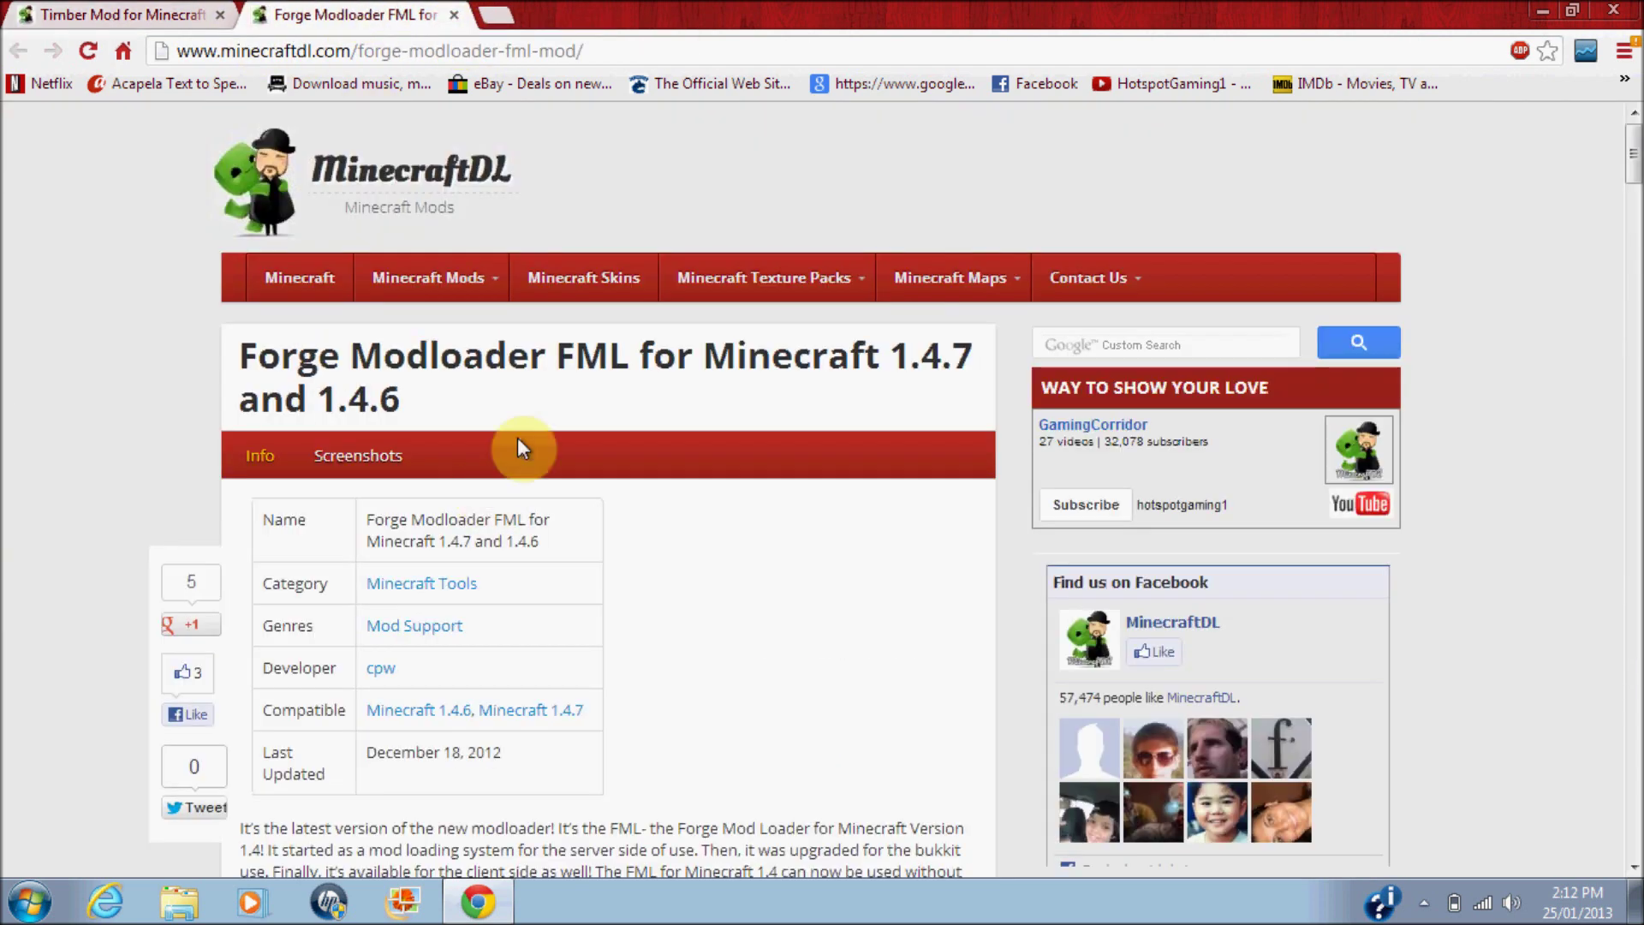
scroll(1632, 197, "down", 5)
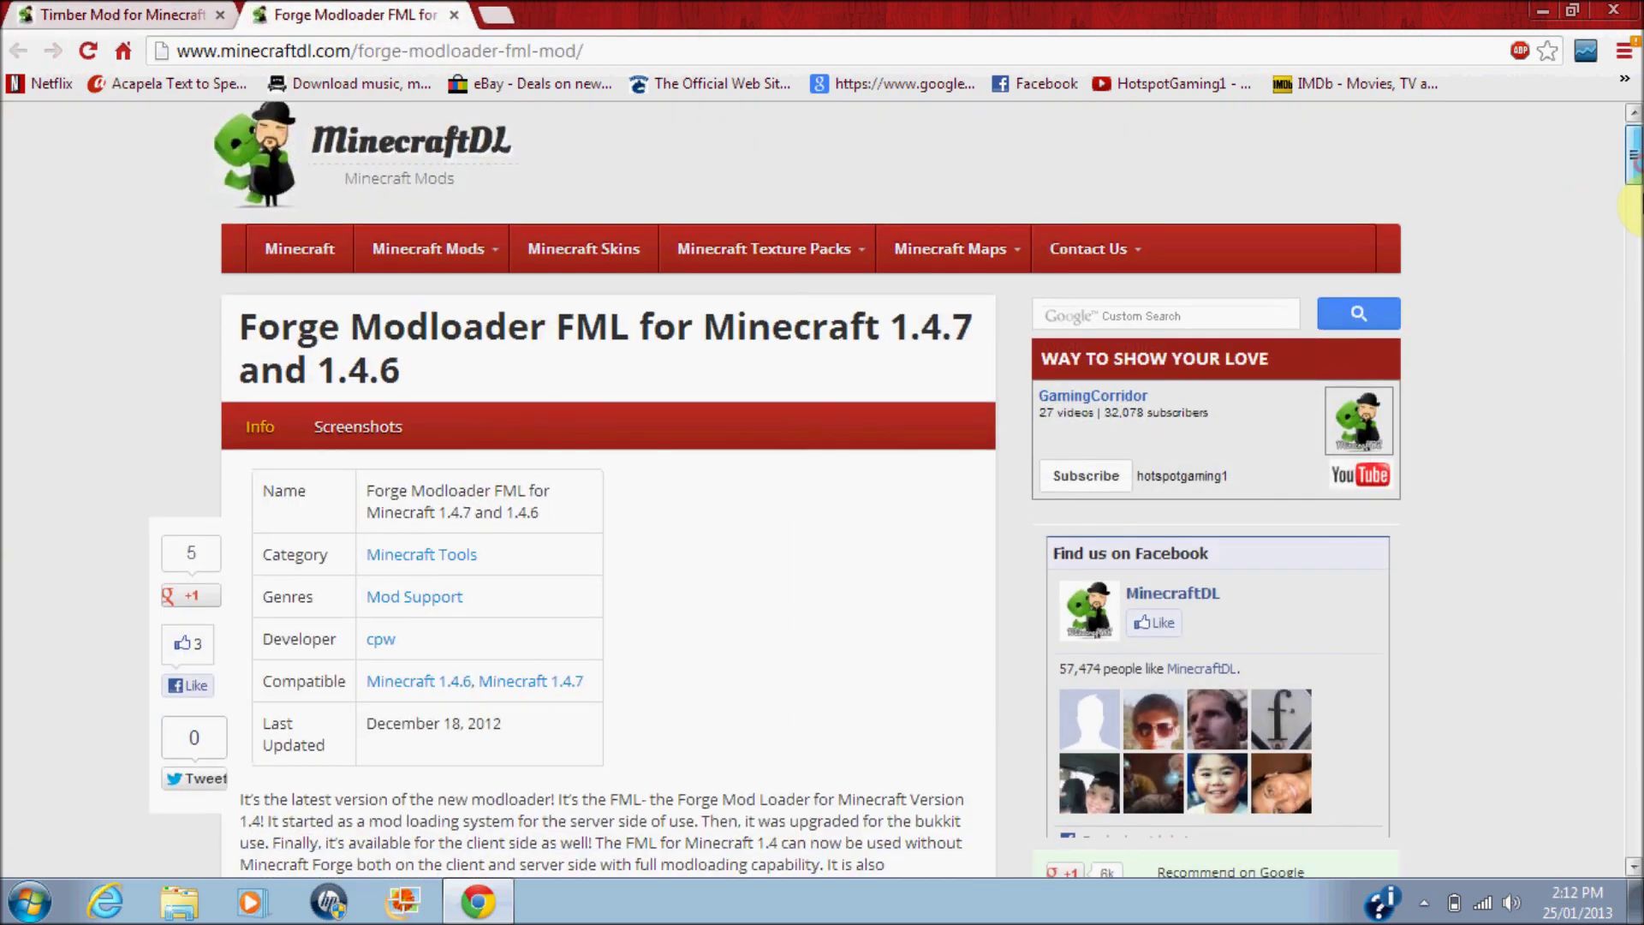
scroll(1631, 240, "down", 15)
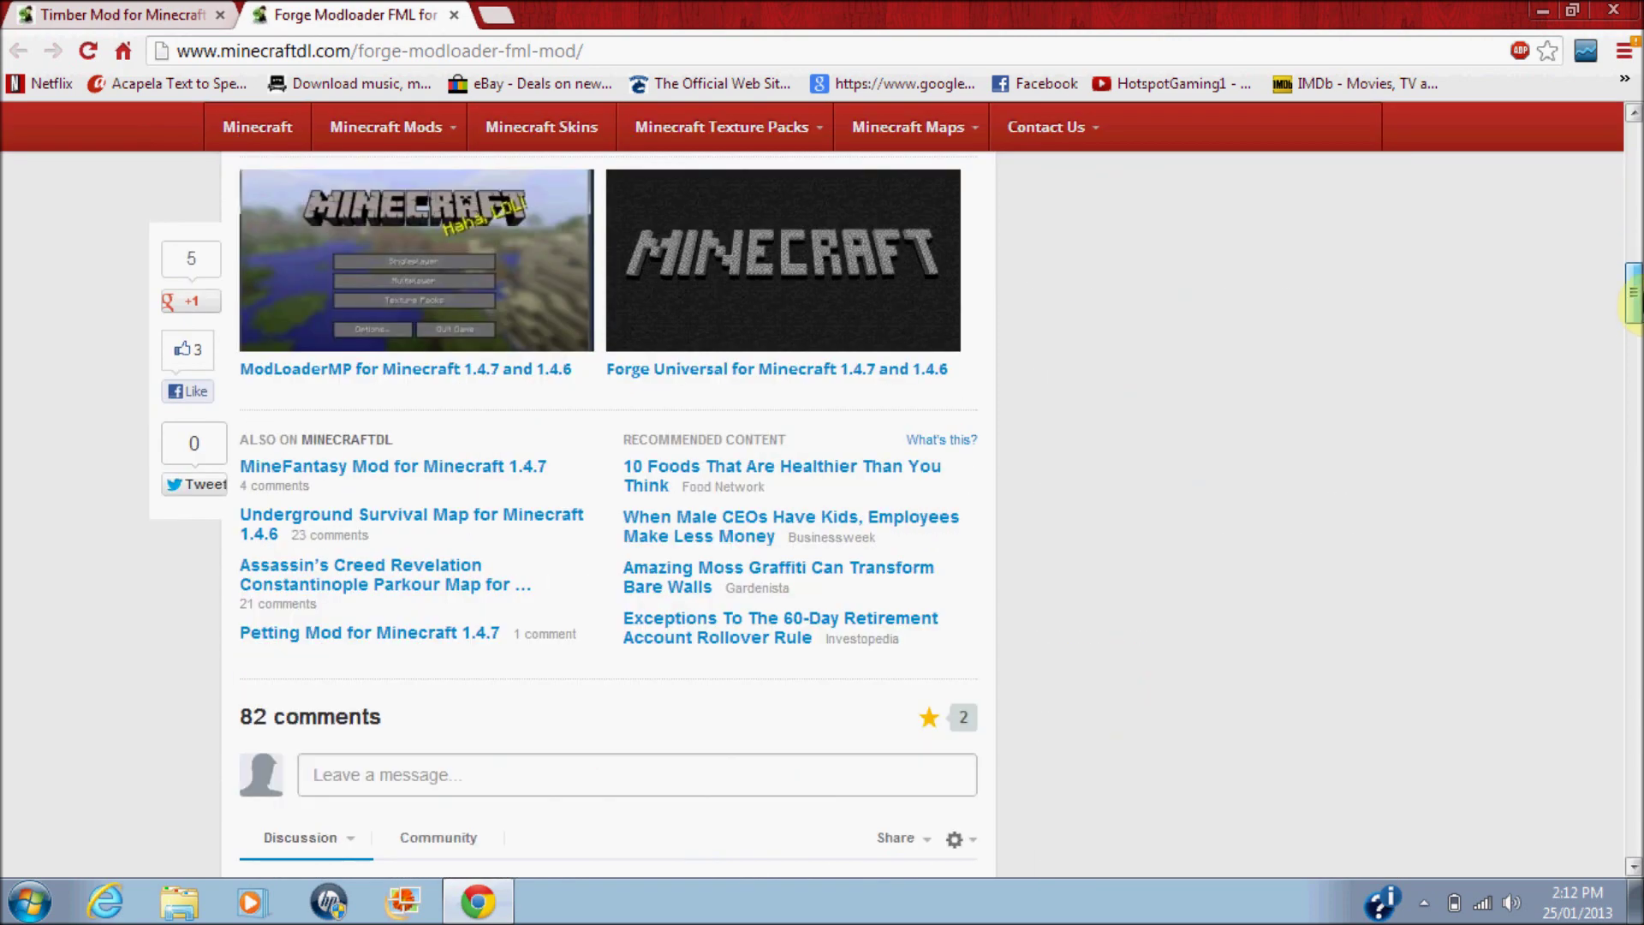
scroll(1632, 304, "up", 4)
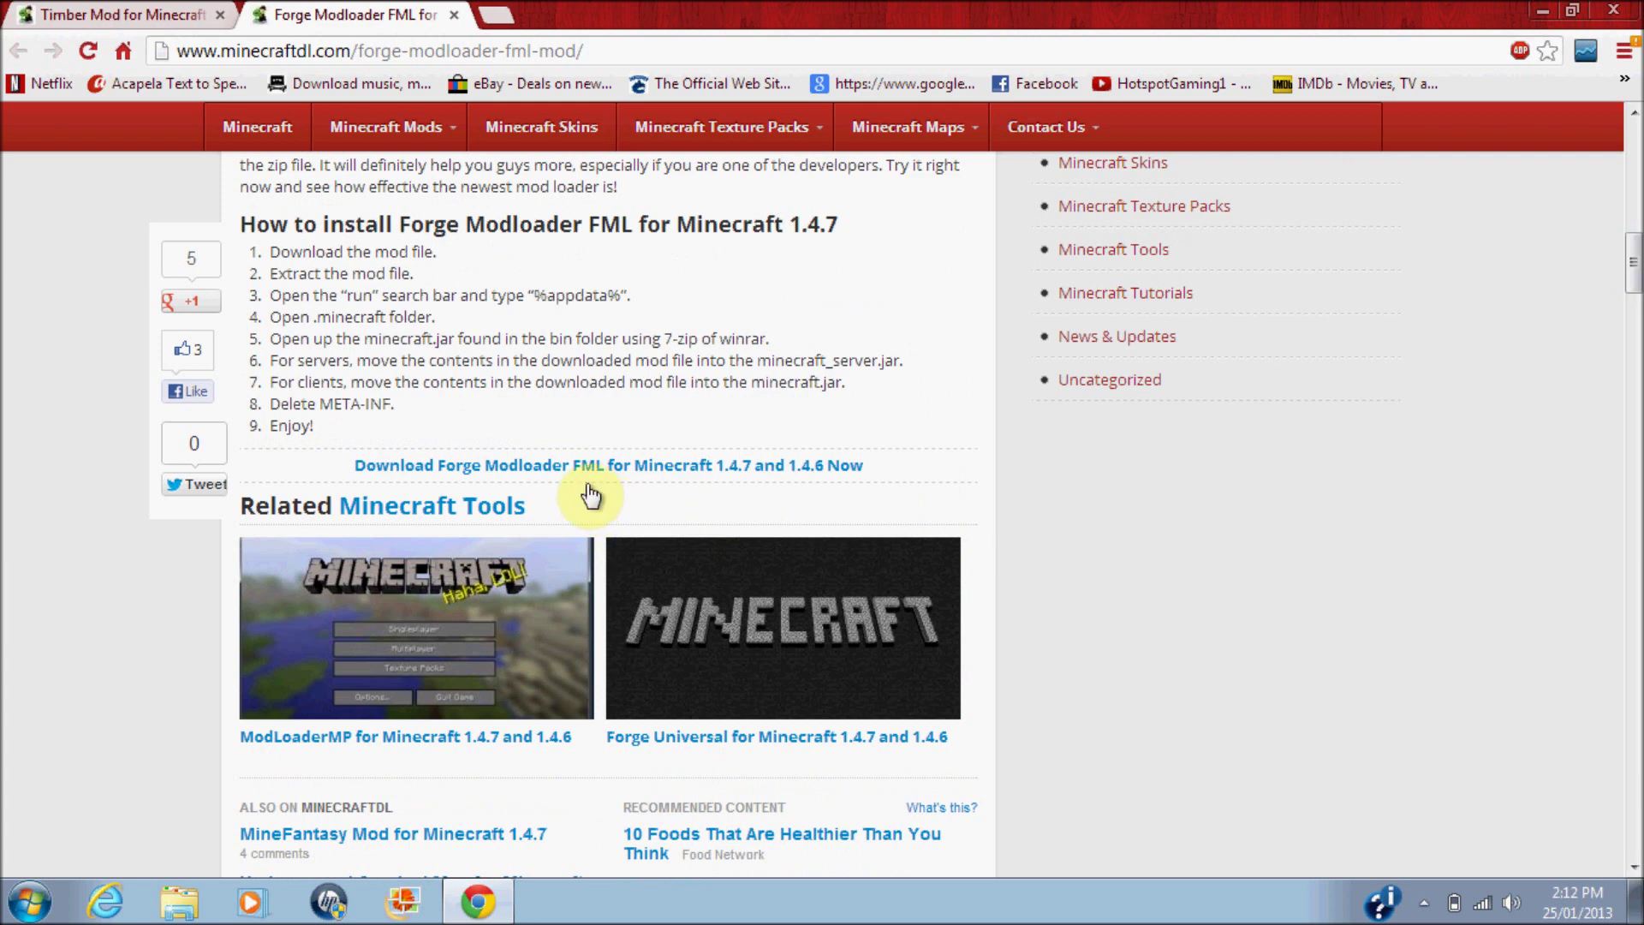
left_click(591, 467)
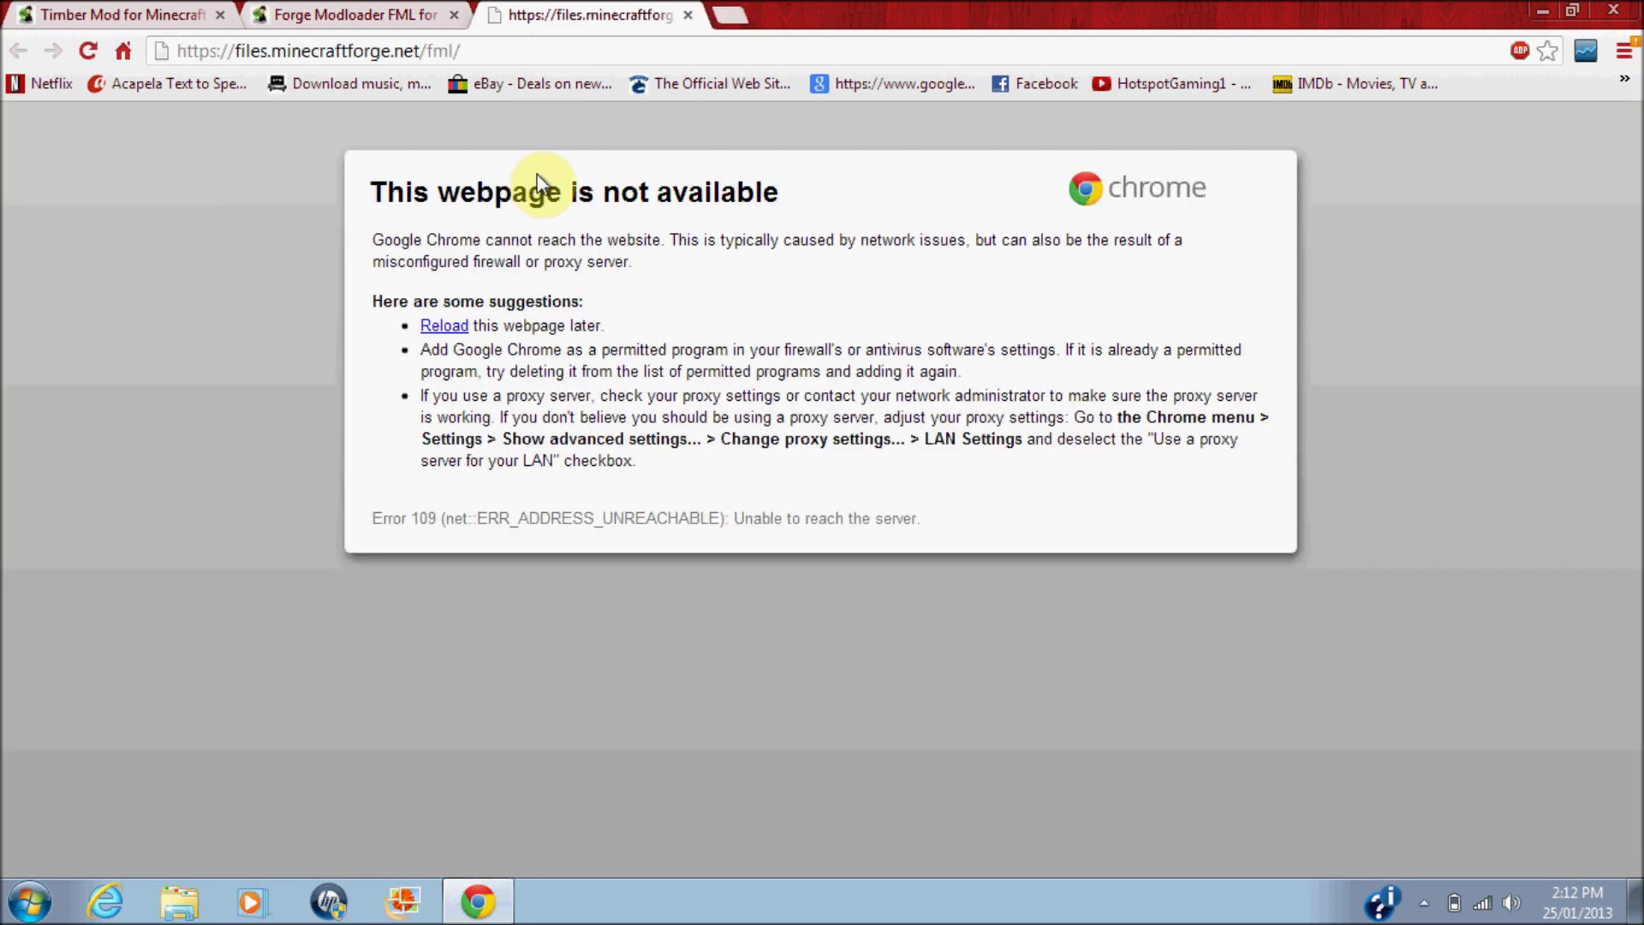
left_click(439, 13)
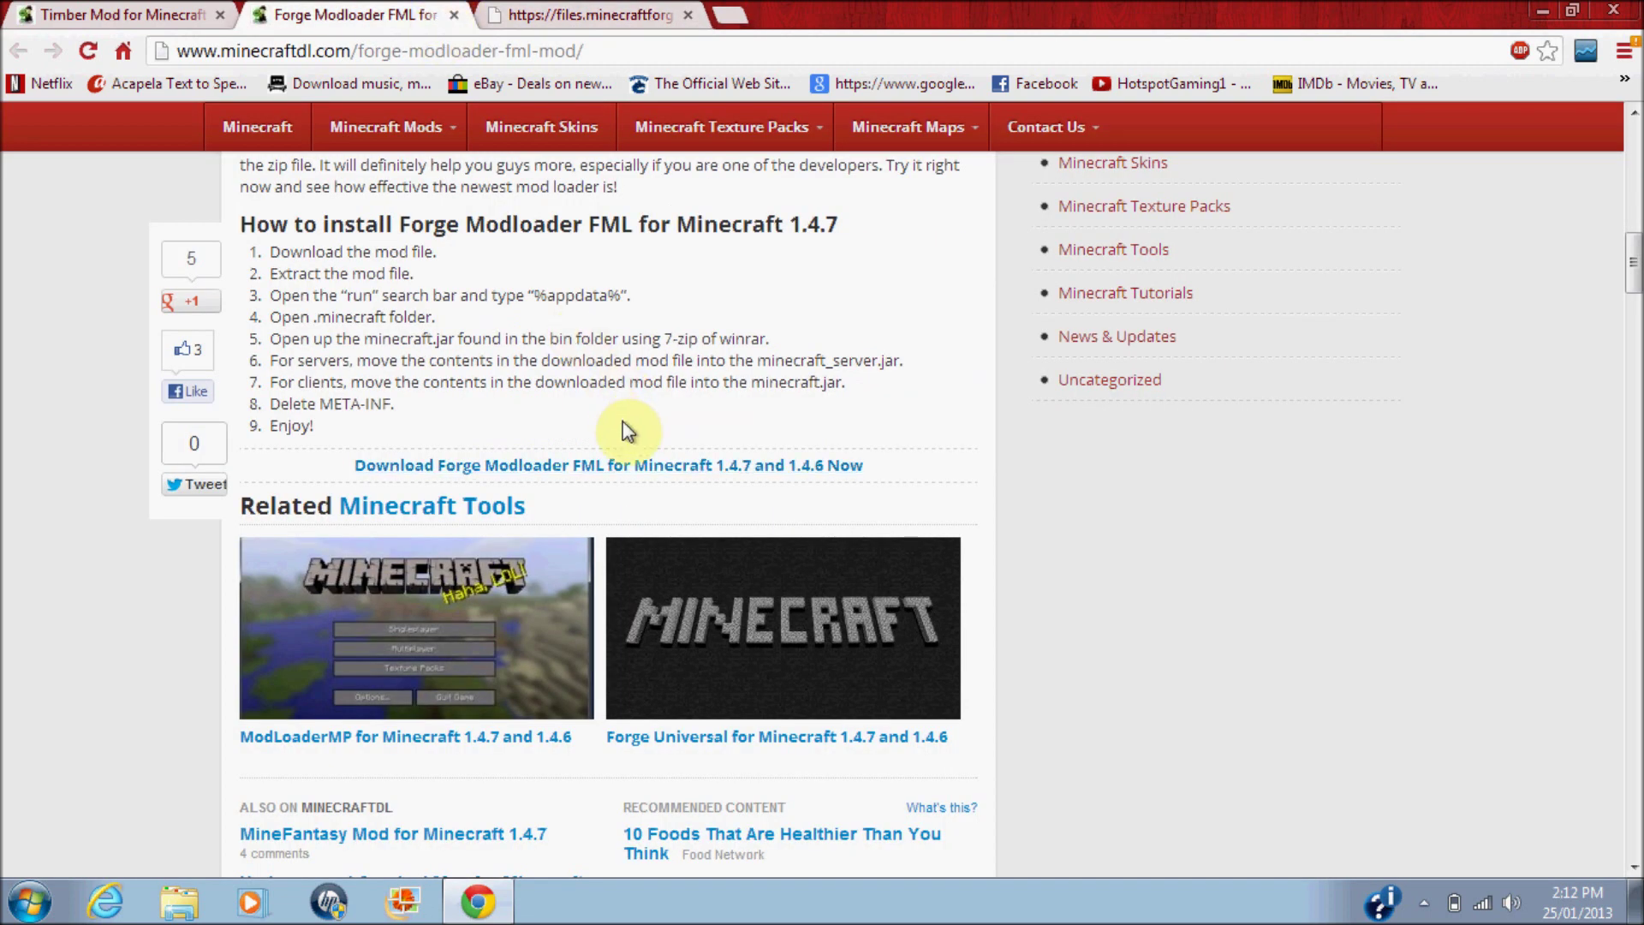
left_click(648, 467)
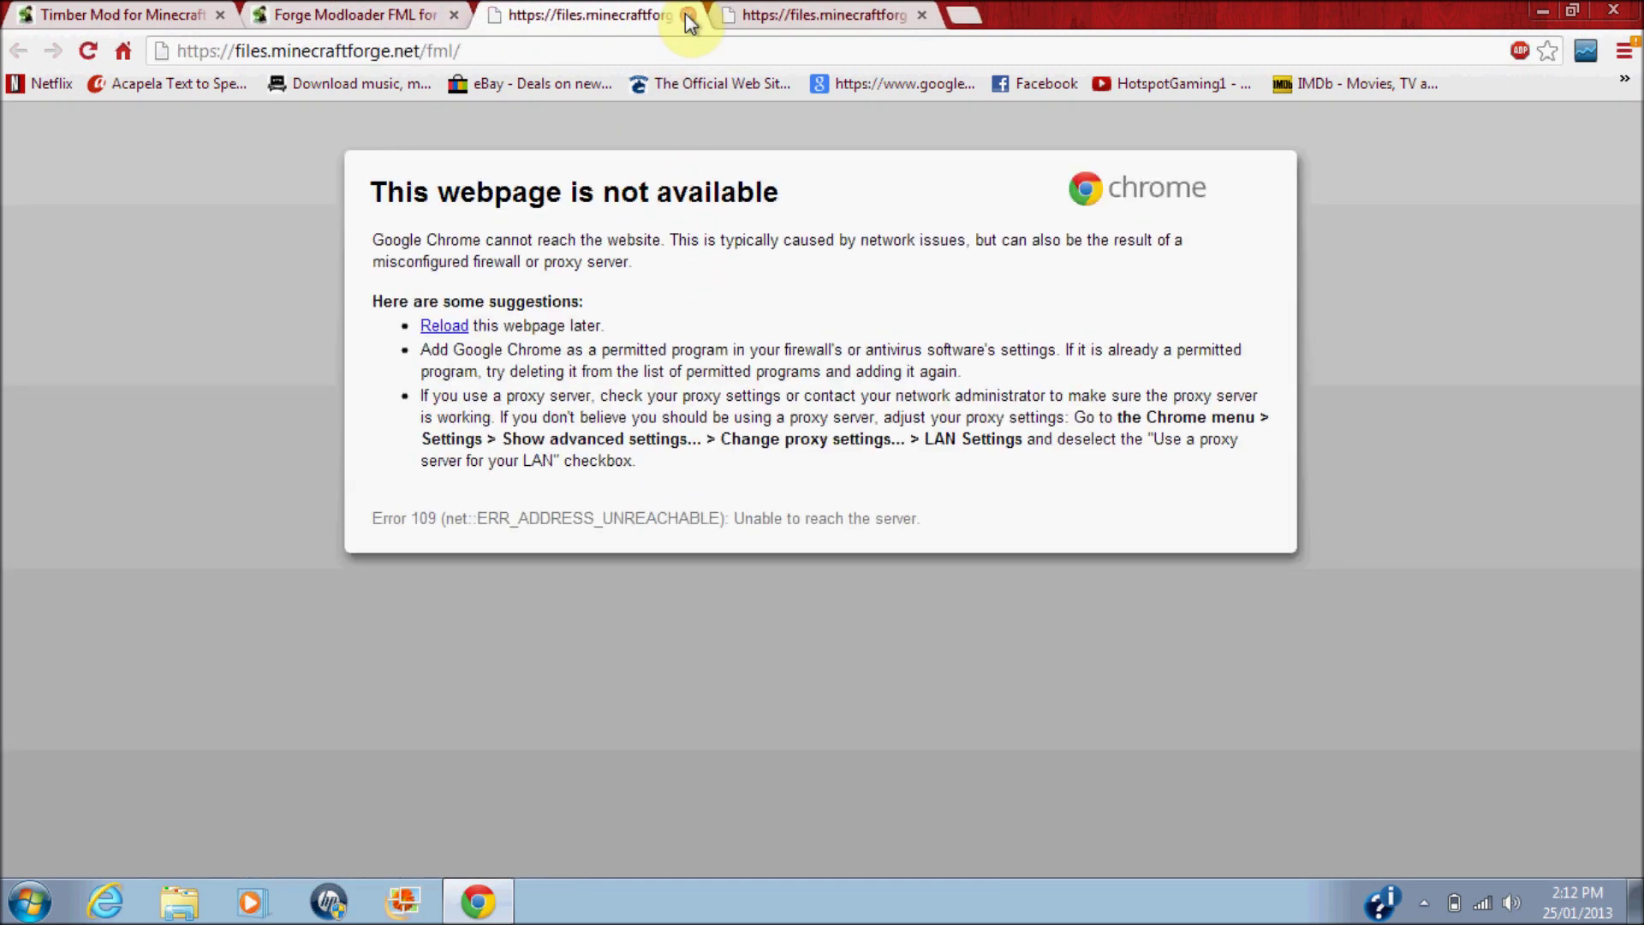
left_click(688, 14)
Step: Search the web for "minecraft forge 1.4.7" in a new tab and open the 9Minecraft Forge API result
left_click(488, 14)
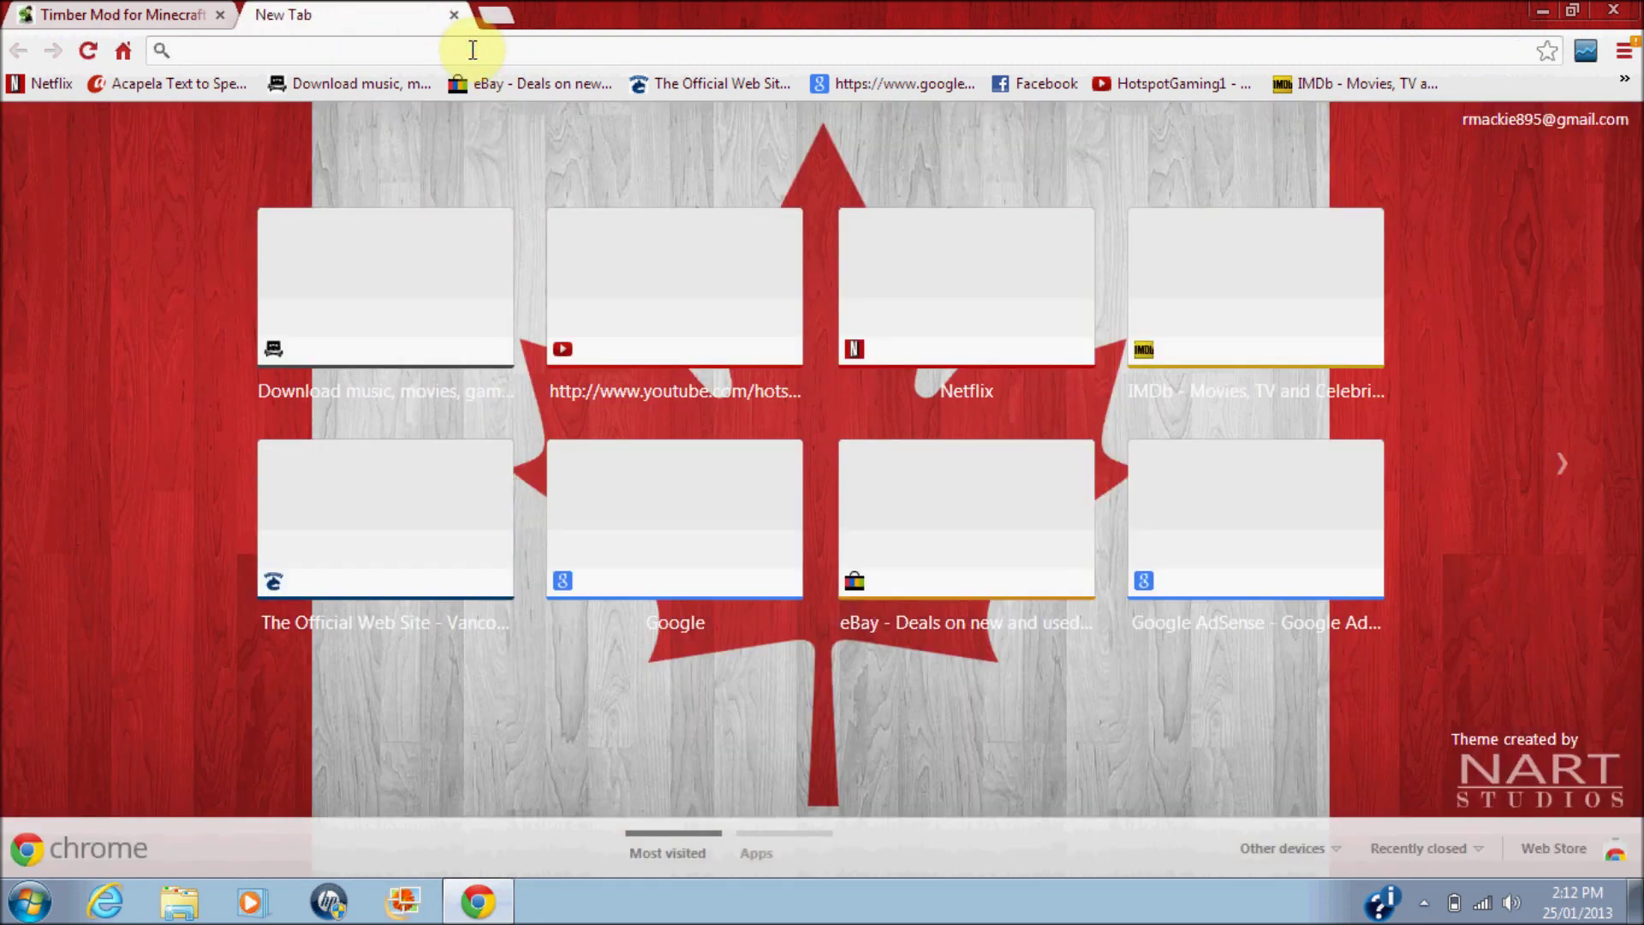
type("minecraft ")
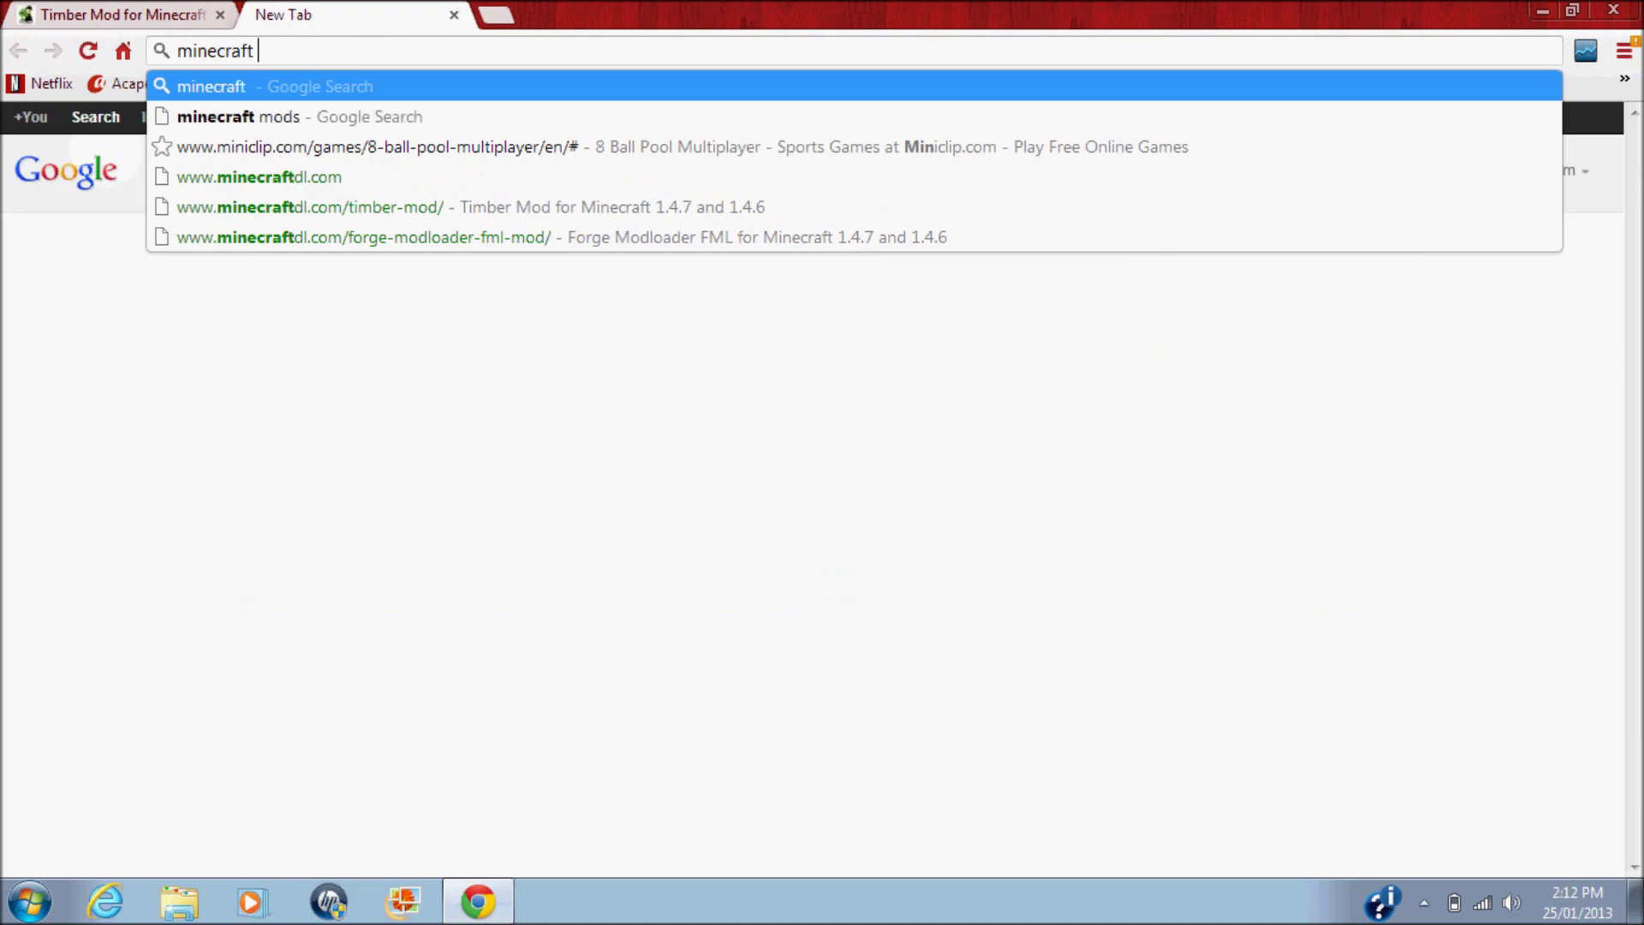
type("forge 1.4.7")
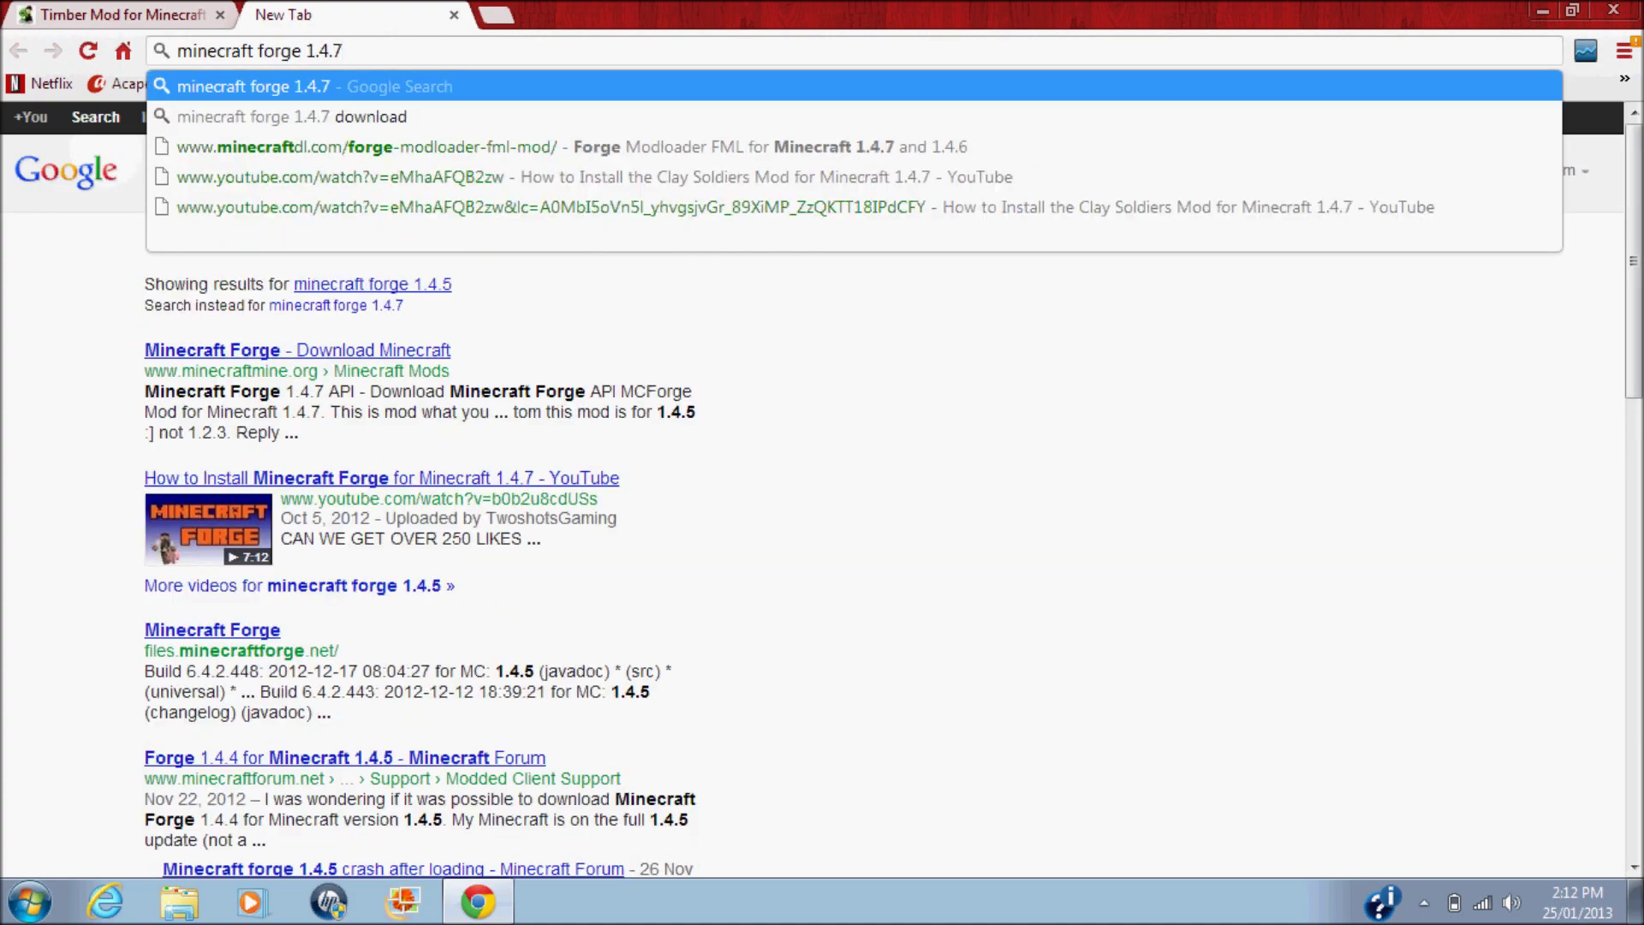
key("Return")
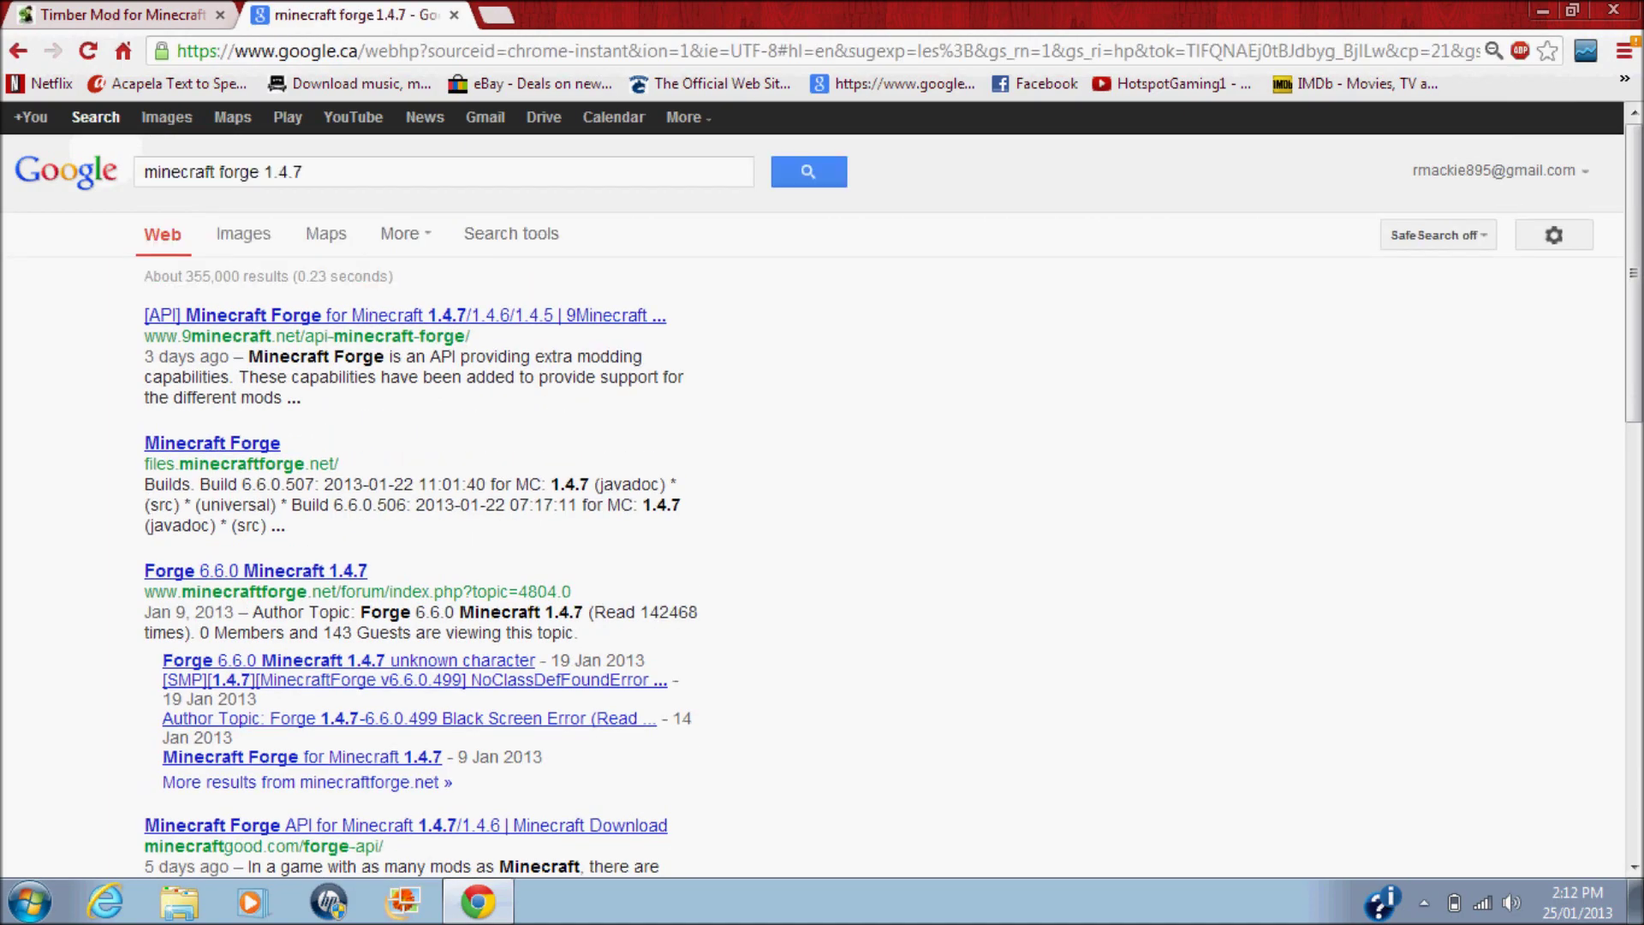
left_click(420, 312)
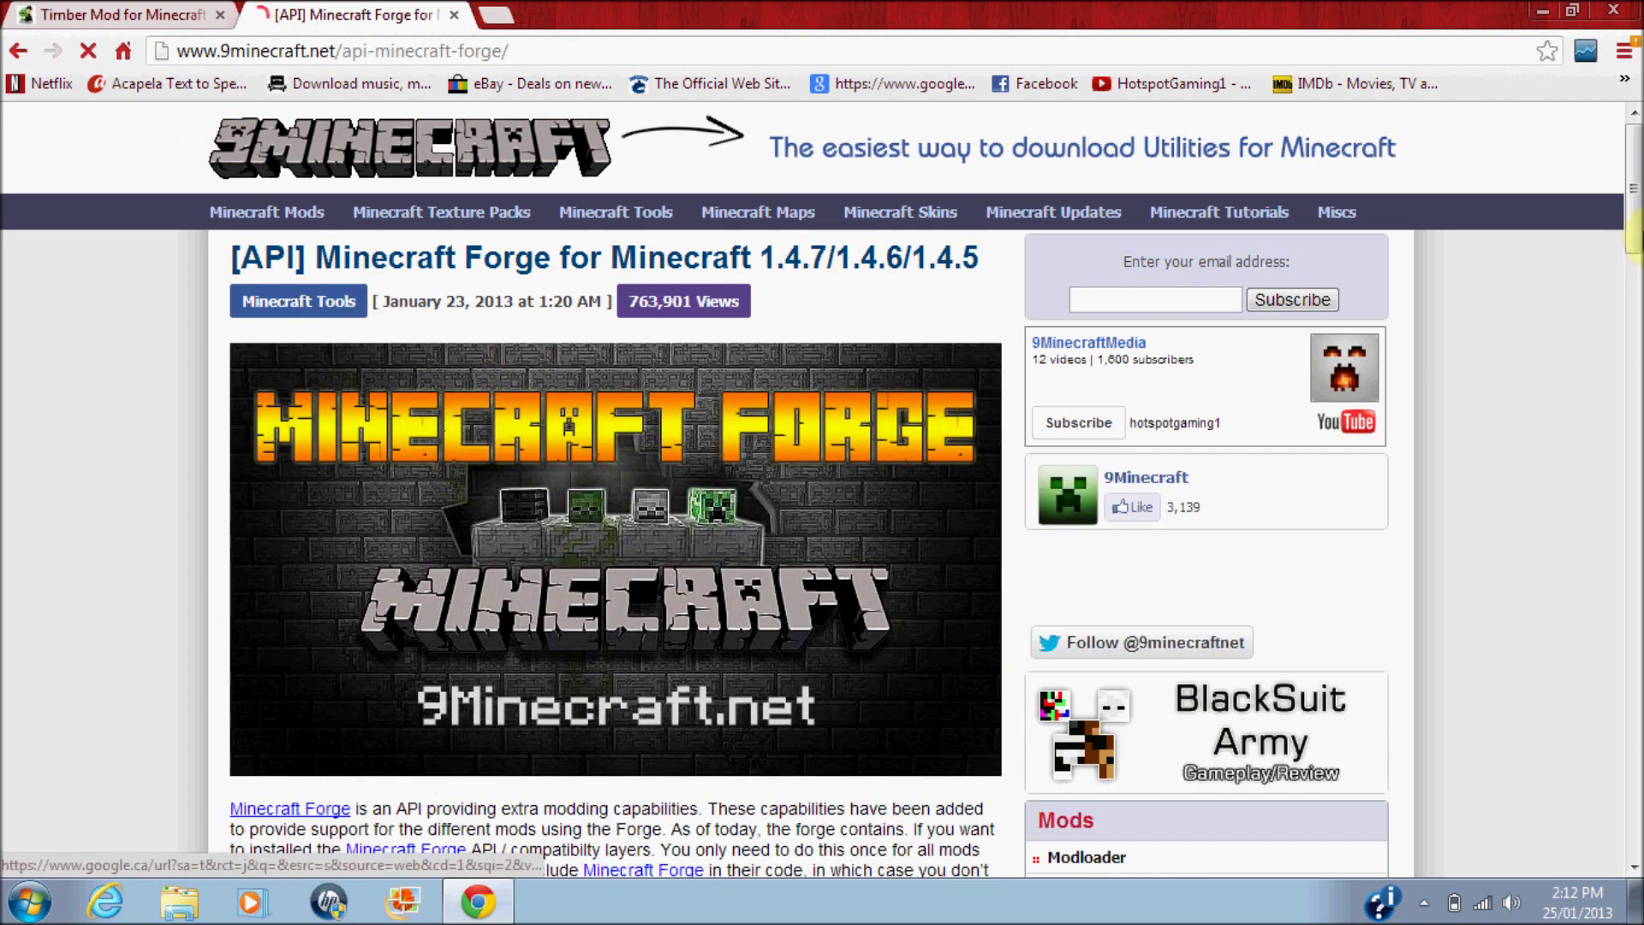
Step: Download the universal Minecraft Forge build for 1.4.7 from Server 1
scroll(1631, 300, "down", 3)
scroll(1635, 304, "down", 1)
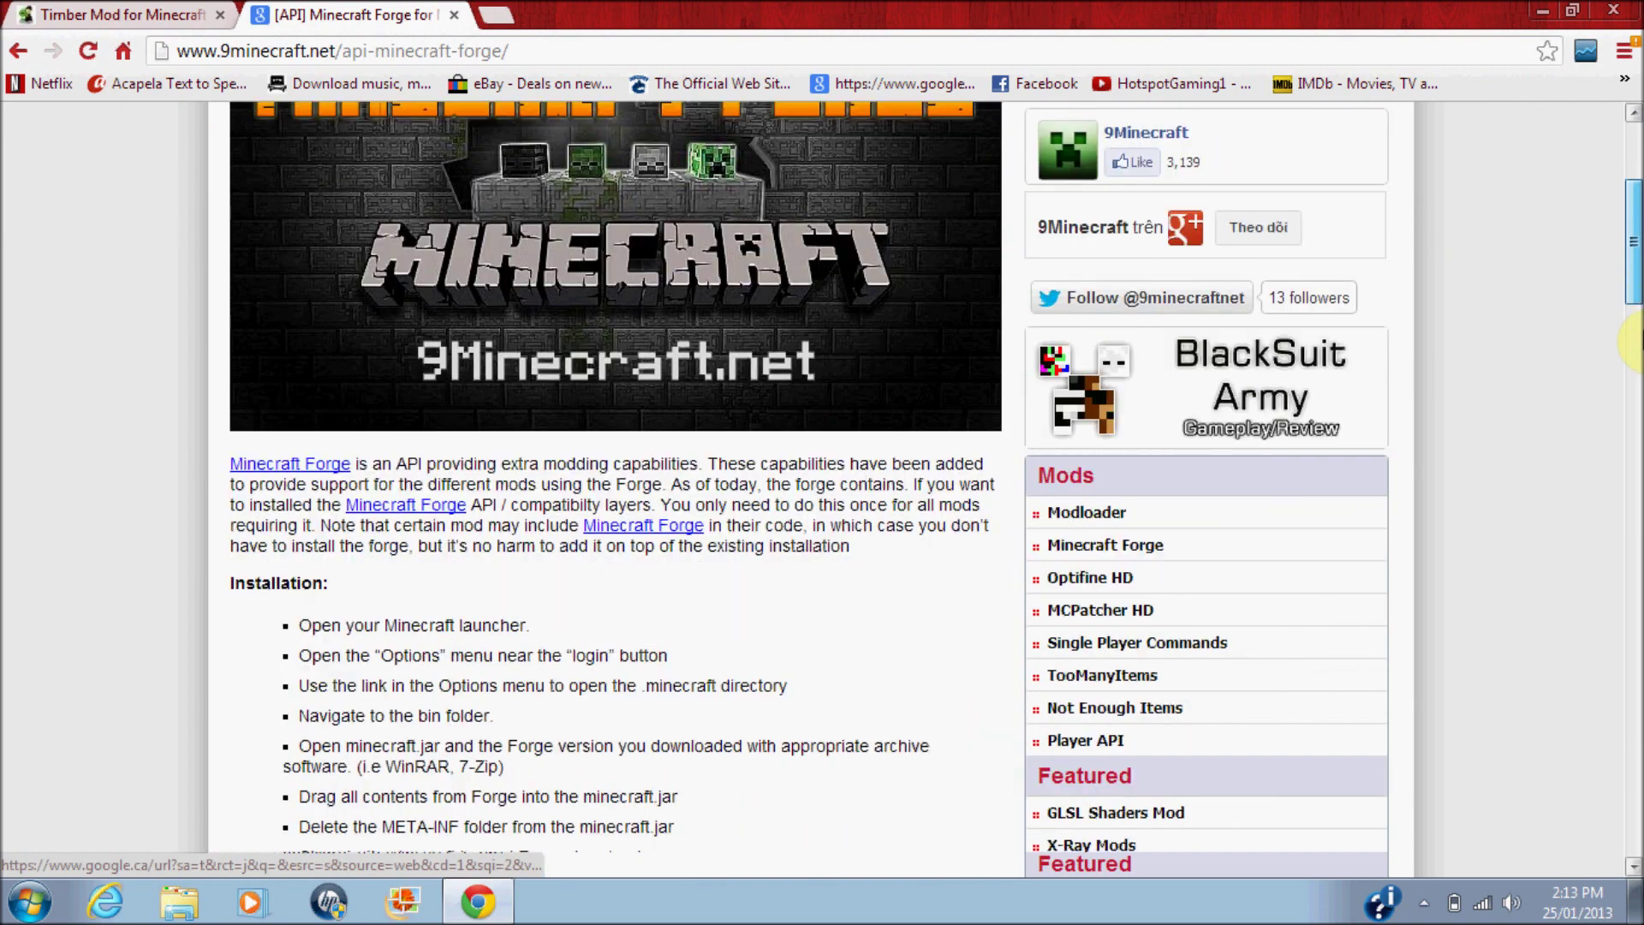
scroll(1634, 343, "down", 5)
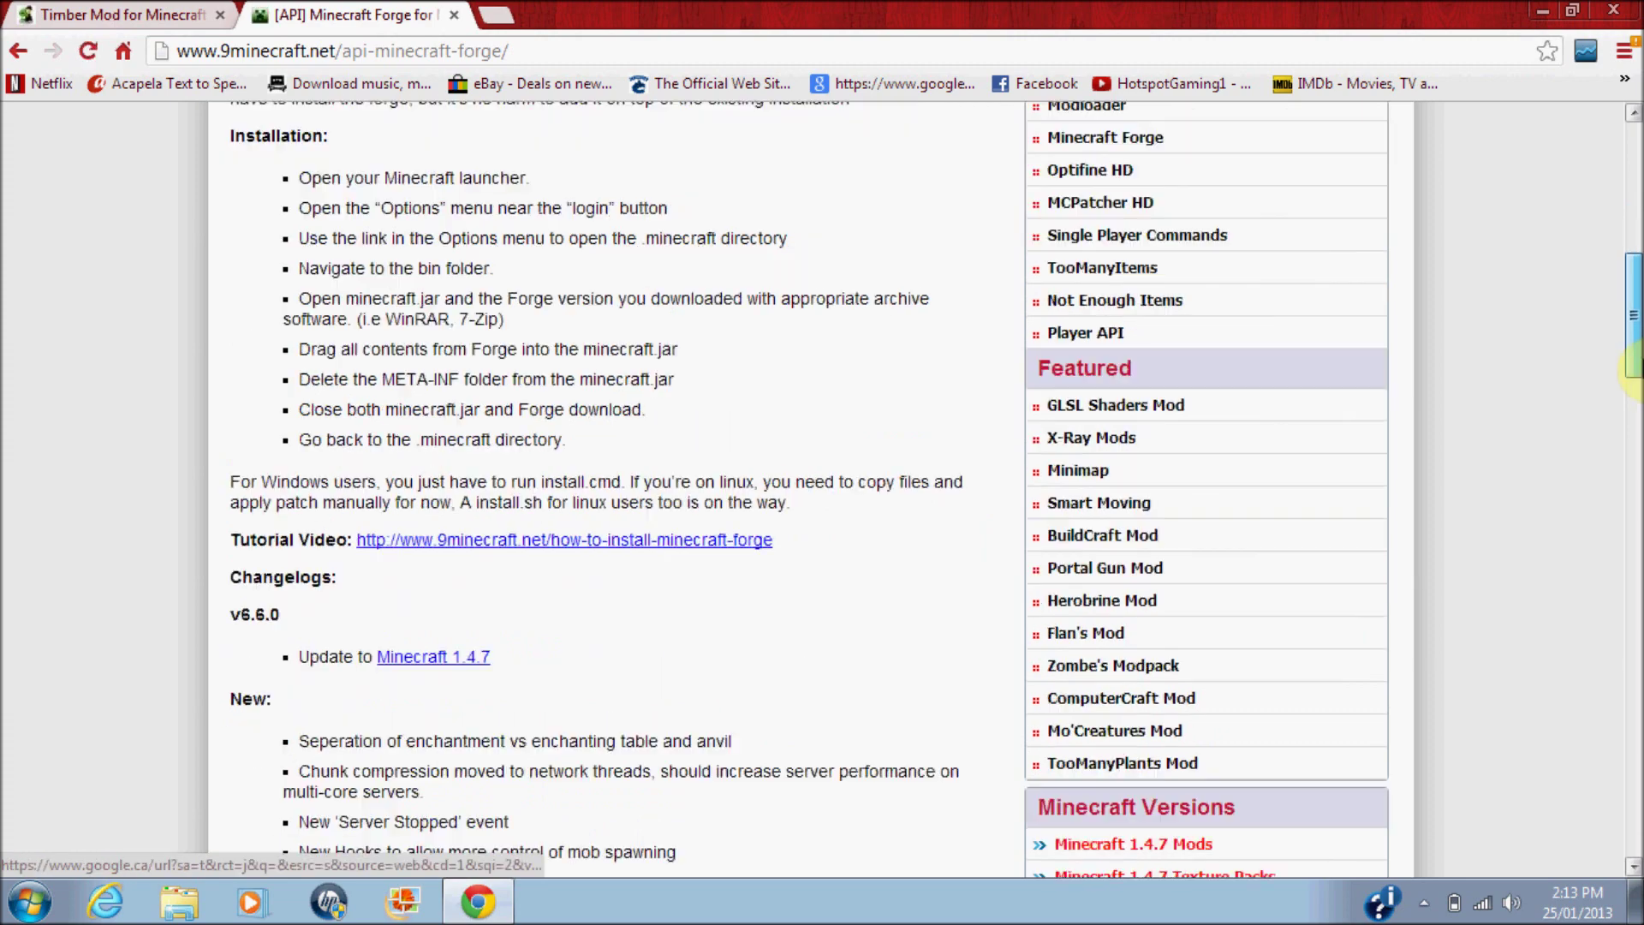
scroll(1636, 401, "down", 6)
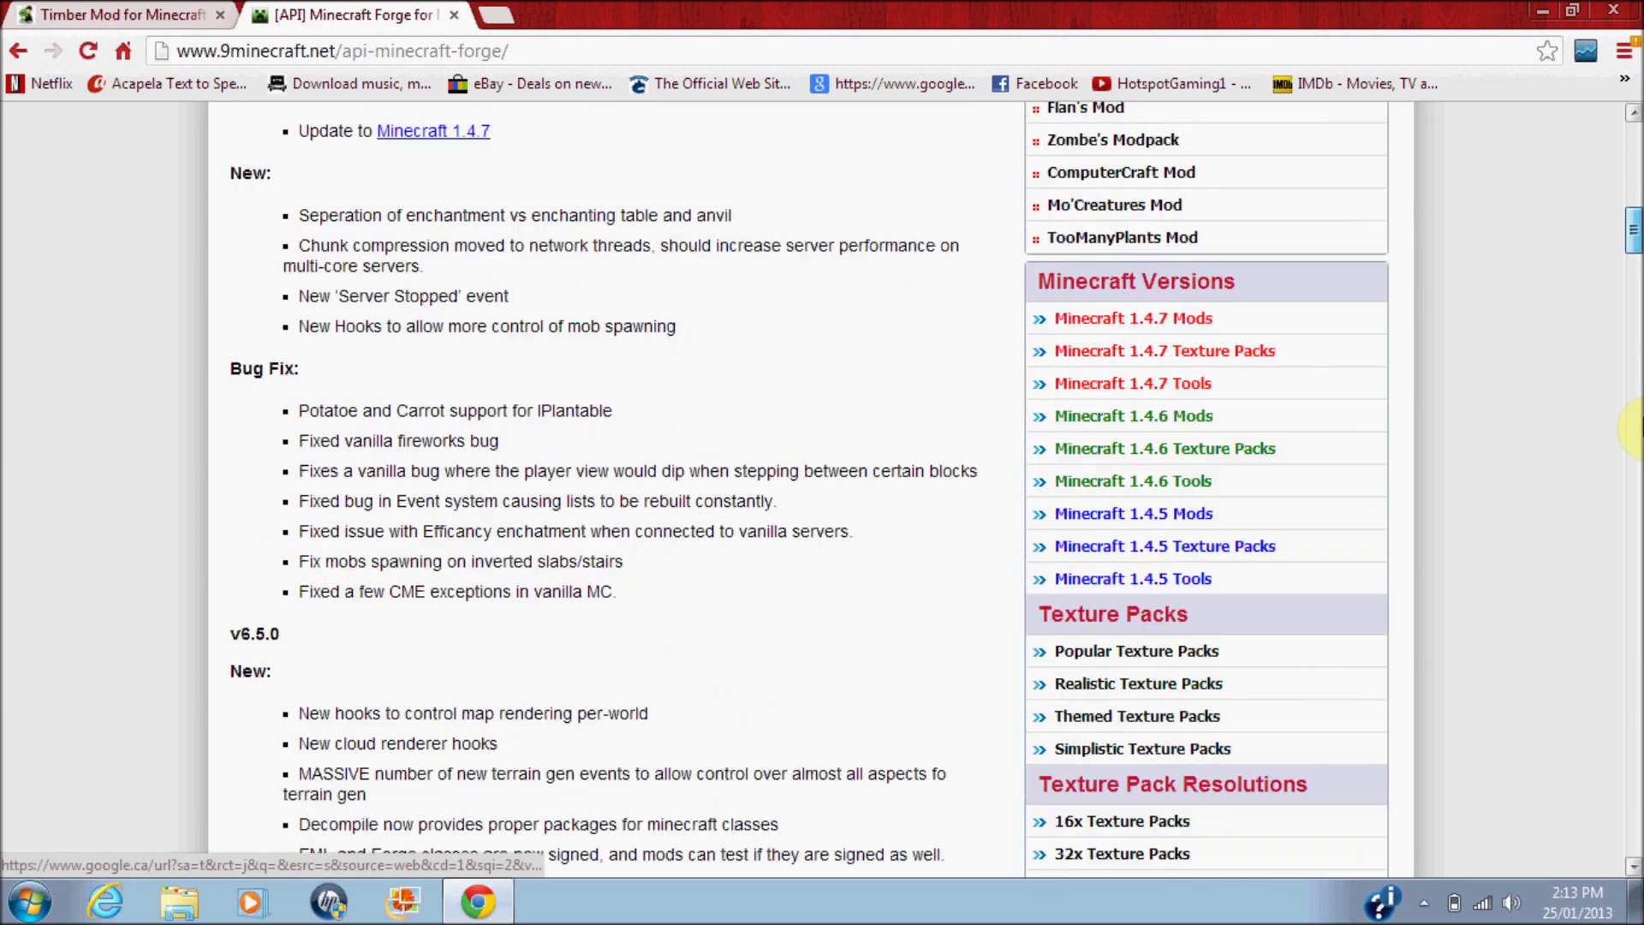
scroll(1634, 479, "down", 9)
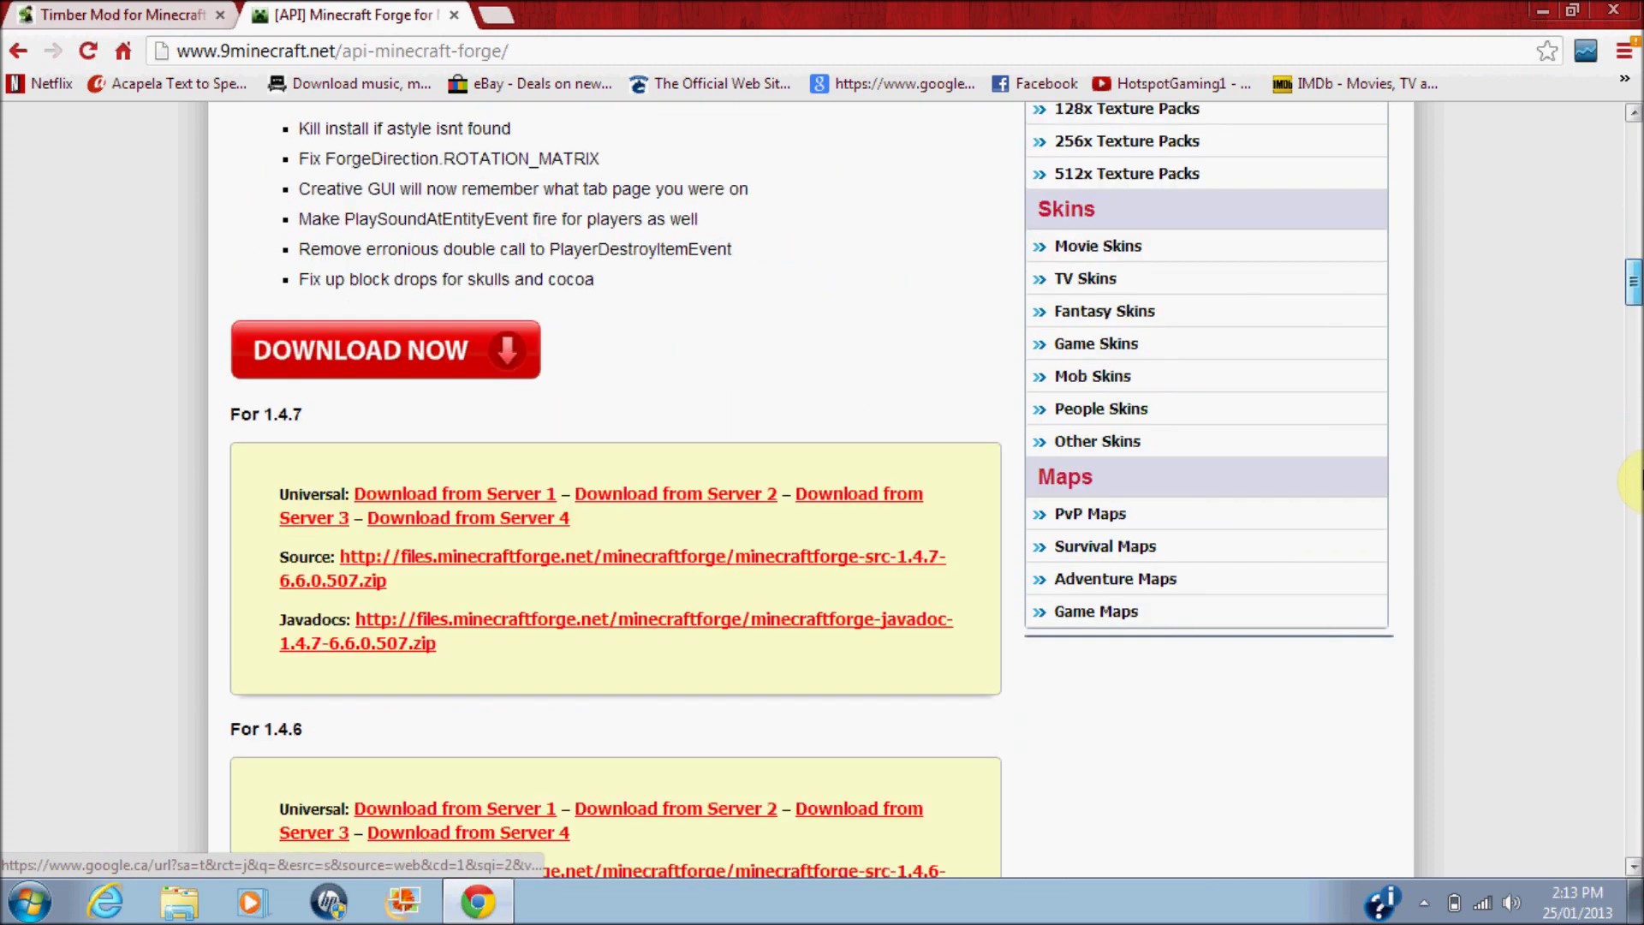
left_click(431, 502)
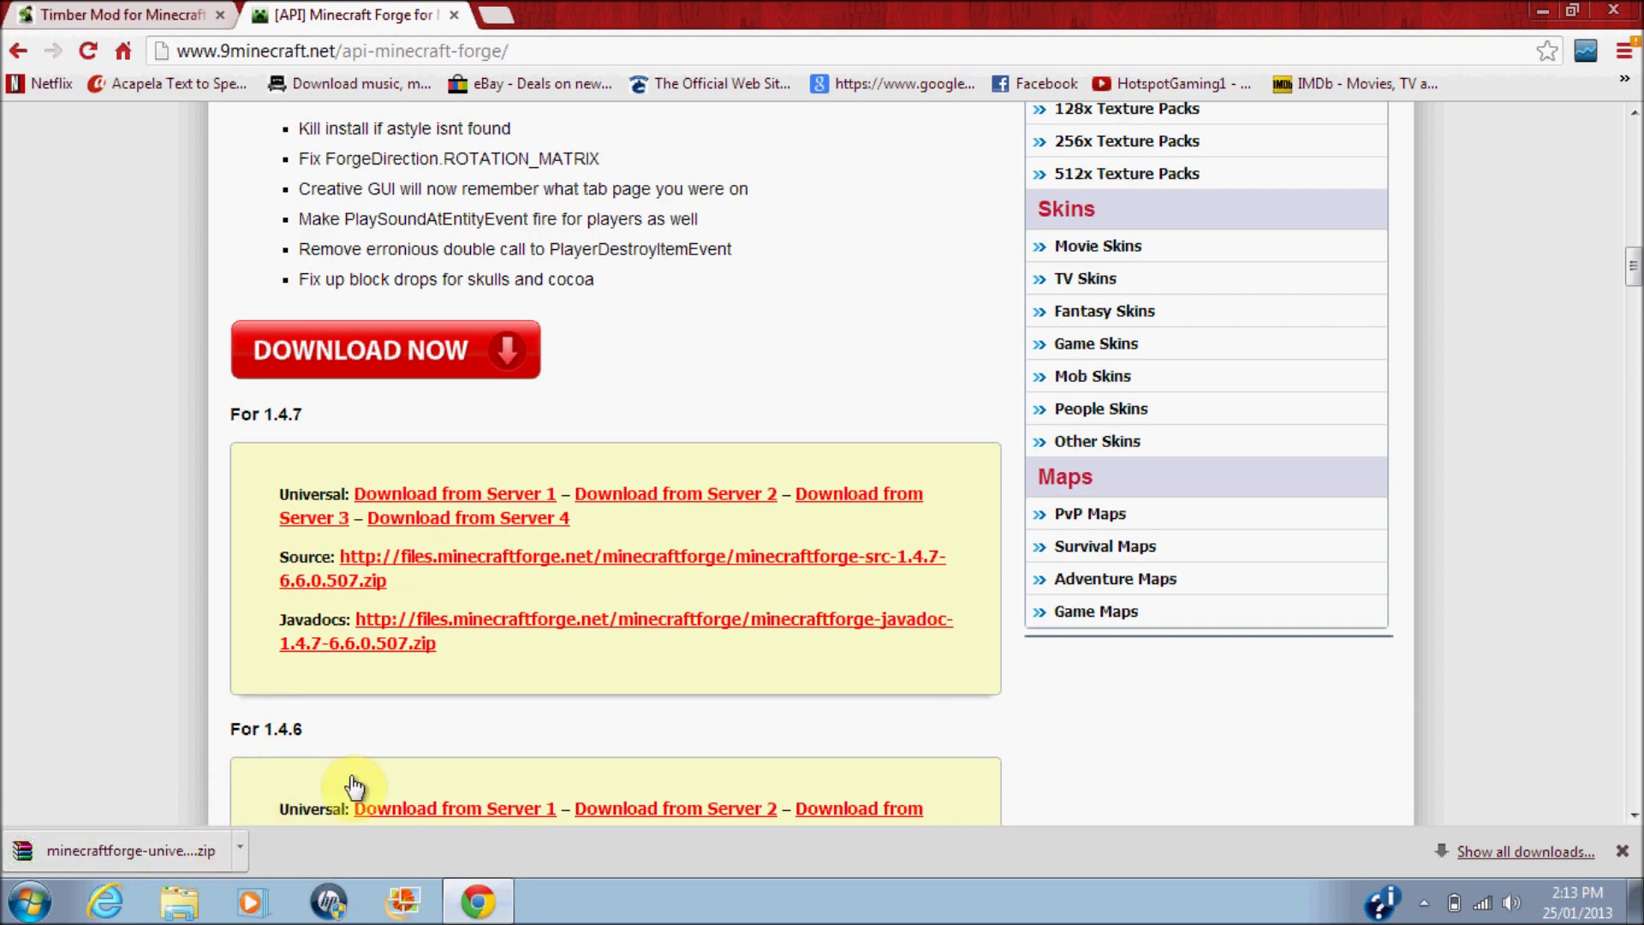
Step: Place the downloaded minecraftforge-universal zip on the desktop beside Timber! (1.4.6).zip and minimize the browser
double_click(696, 10)
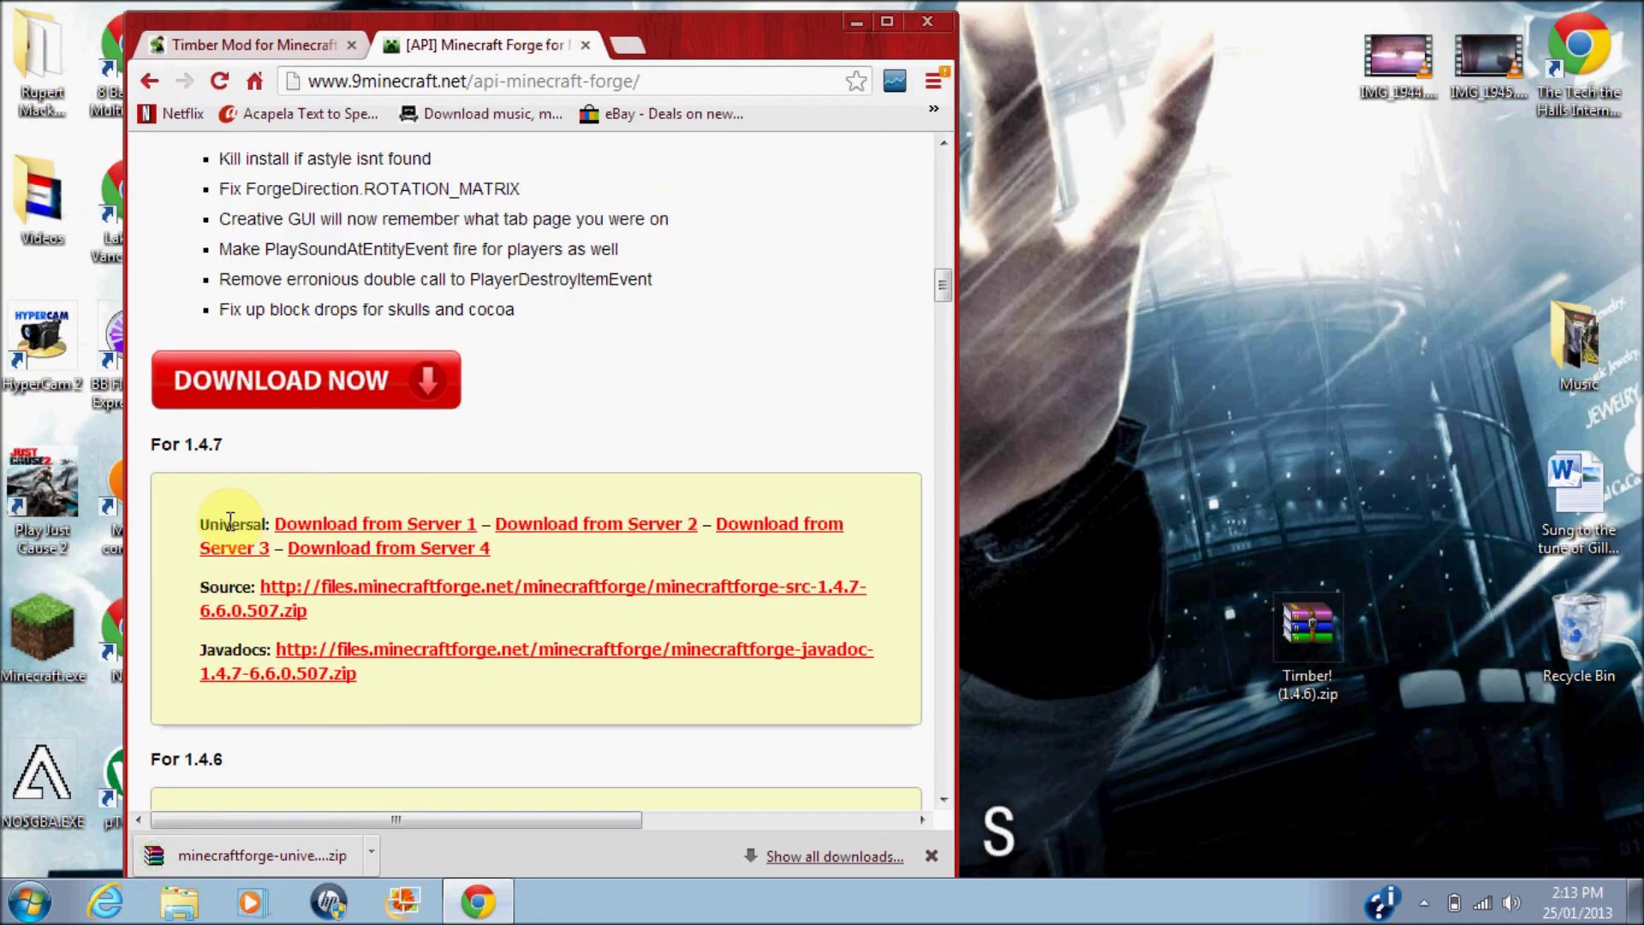
left_click_drag(260, 847, 1200, 648)
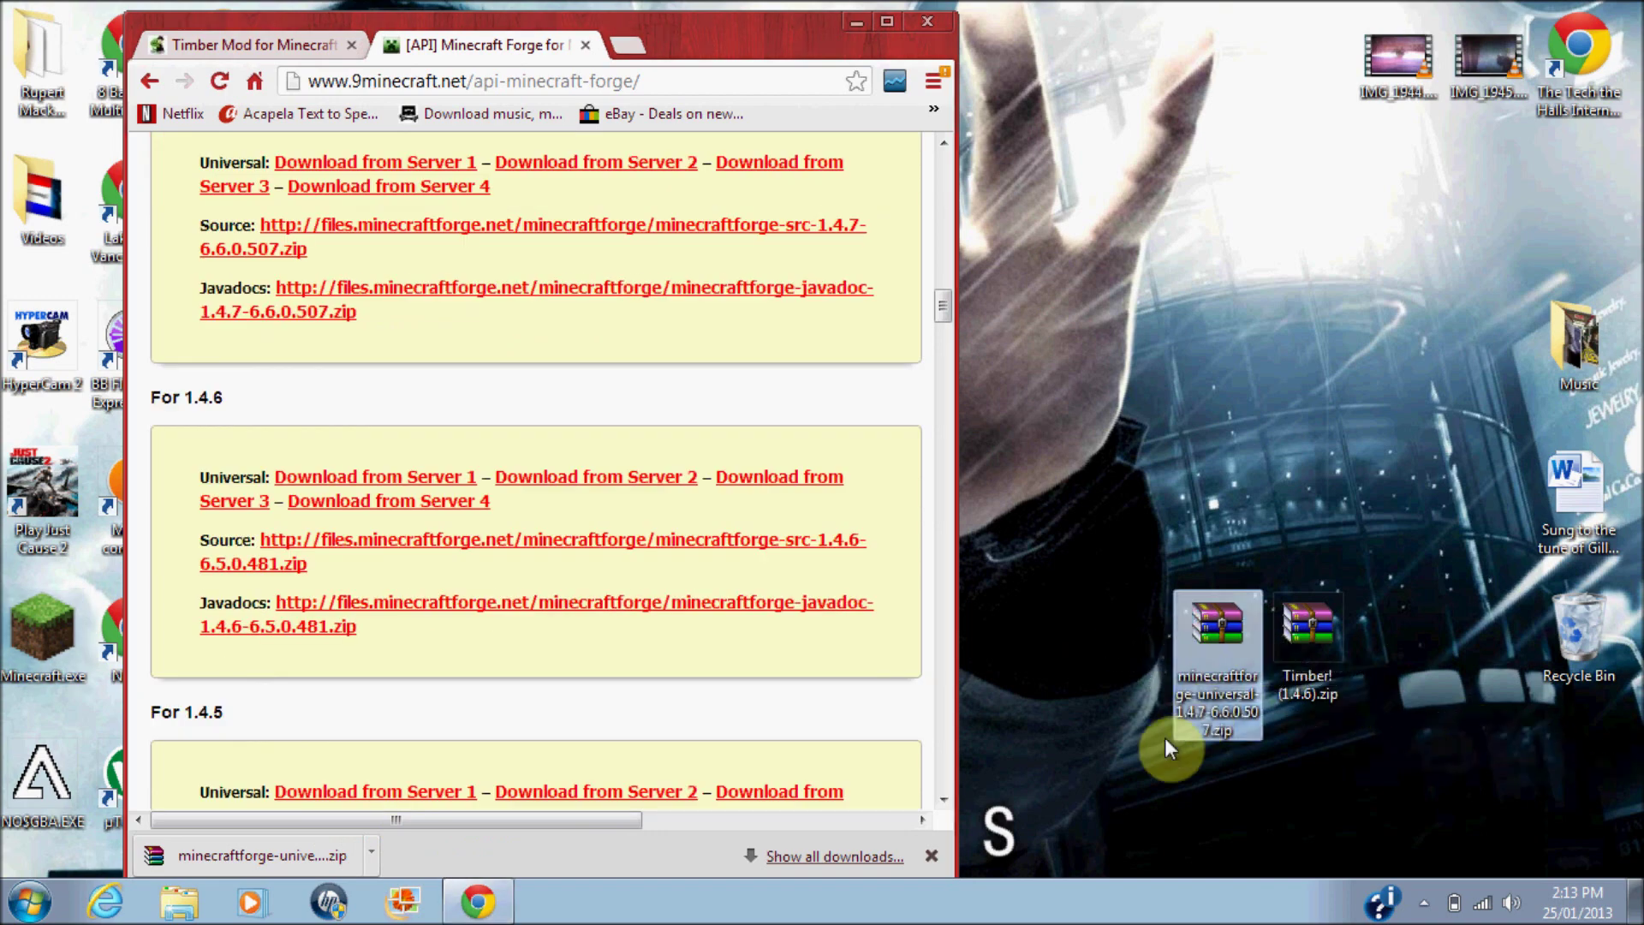
left_click(1147, 751)
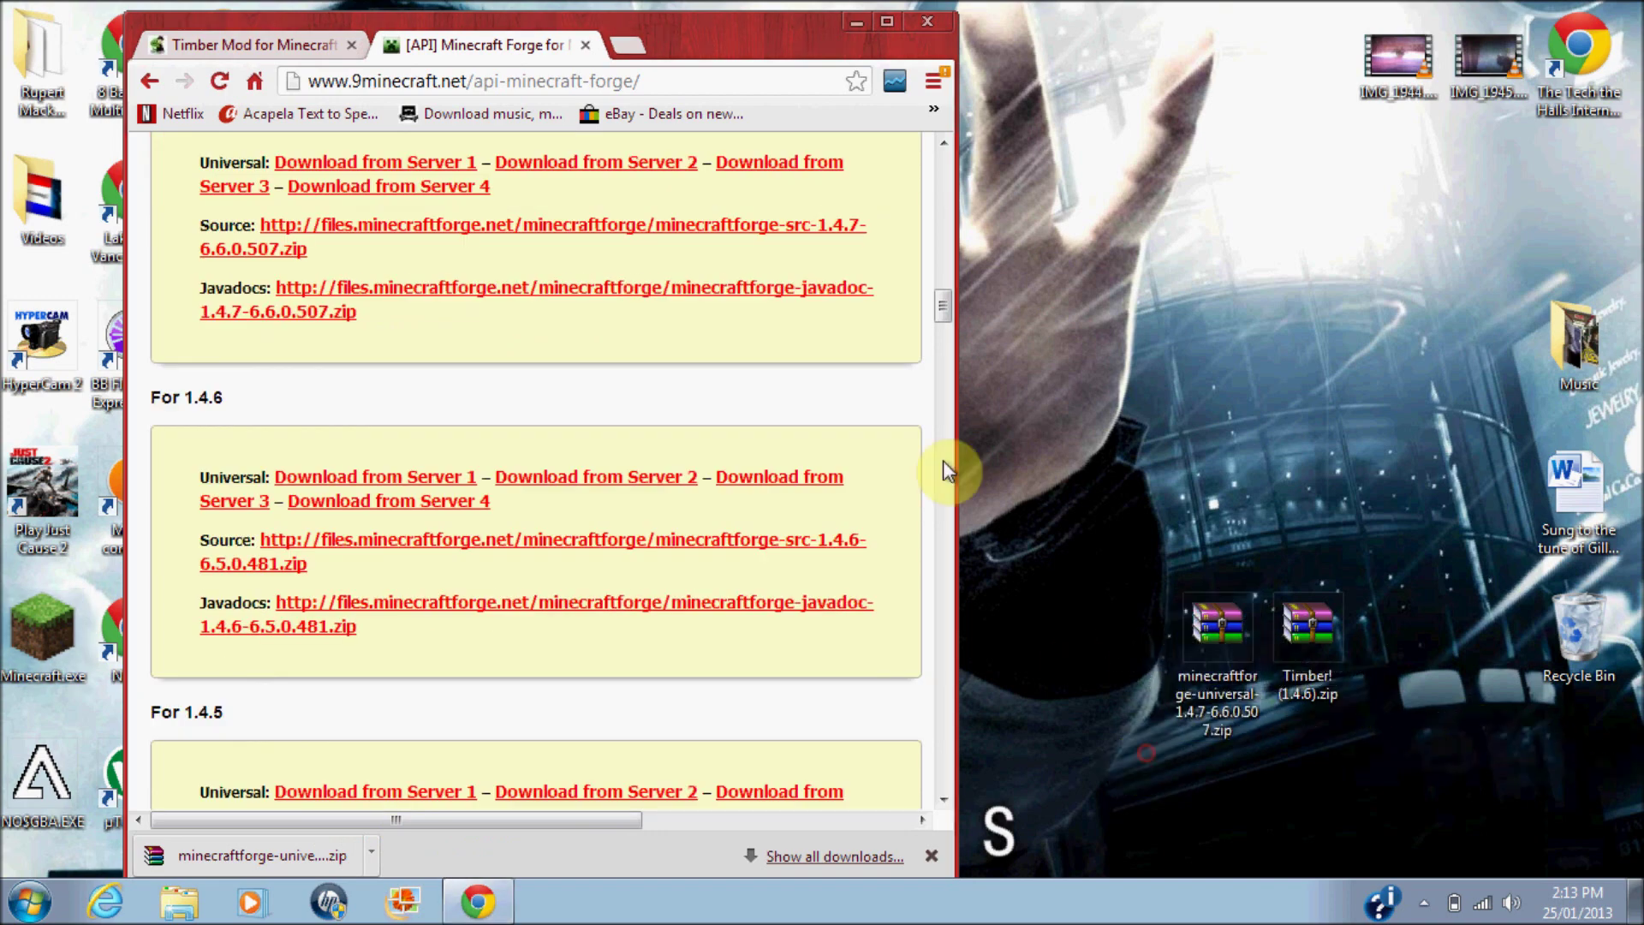
left_click(846, 17)
Step: Open the Roaming application data folder by running %appdata% from the system search
left_click(30, 901)
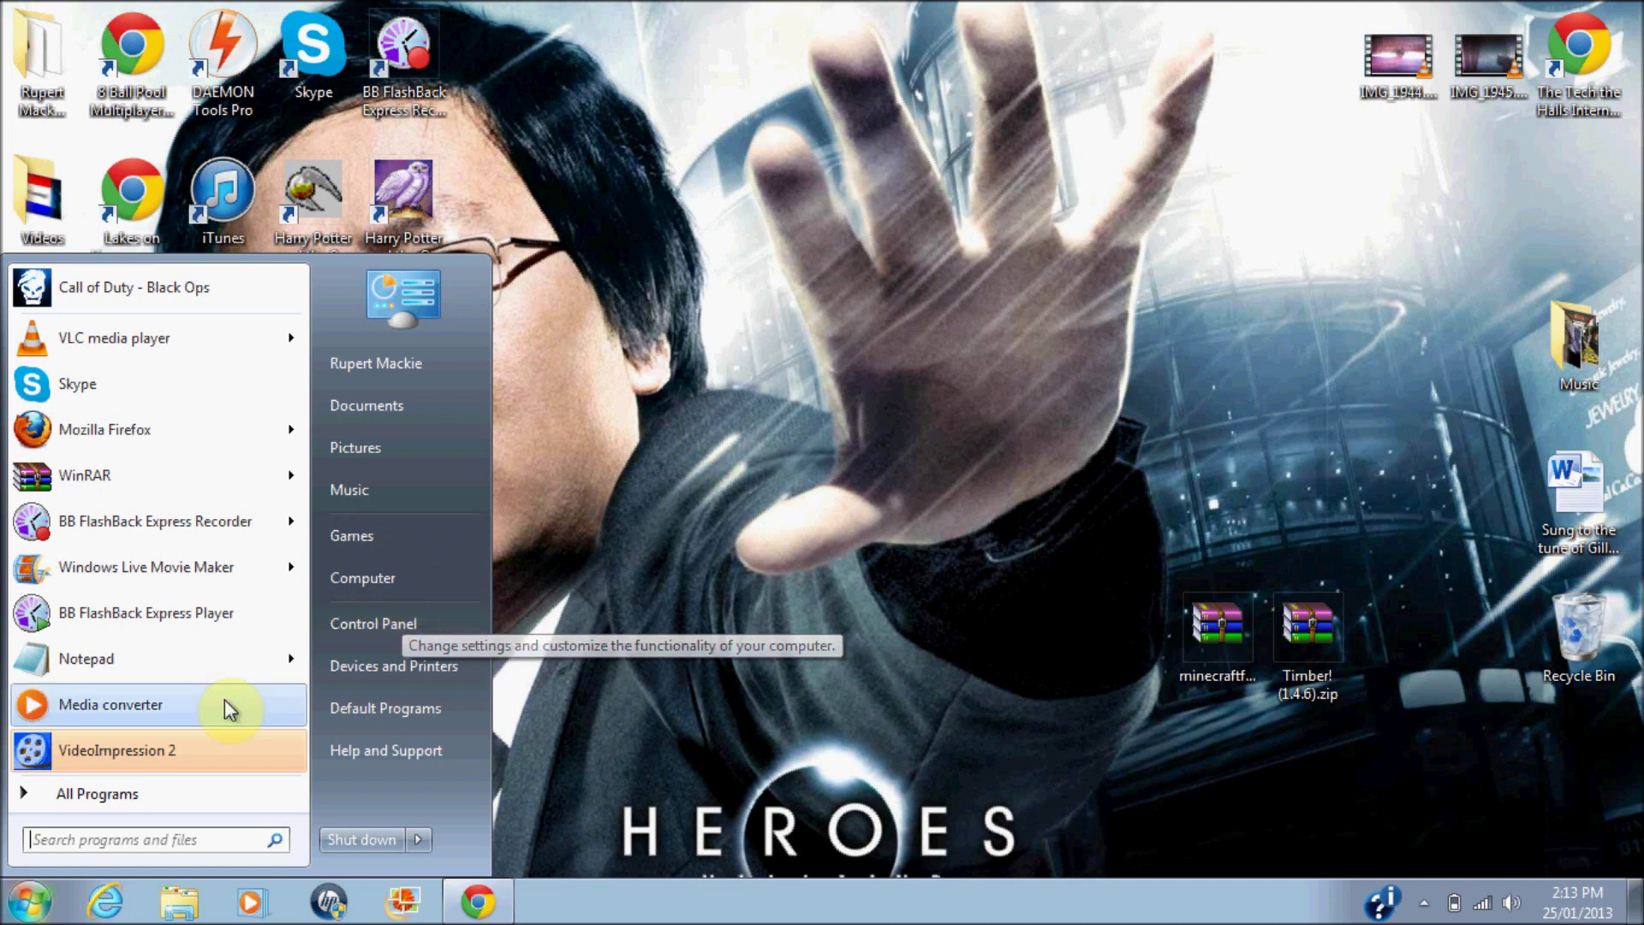
left_click(221, 840)
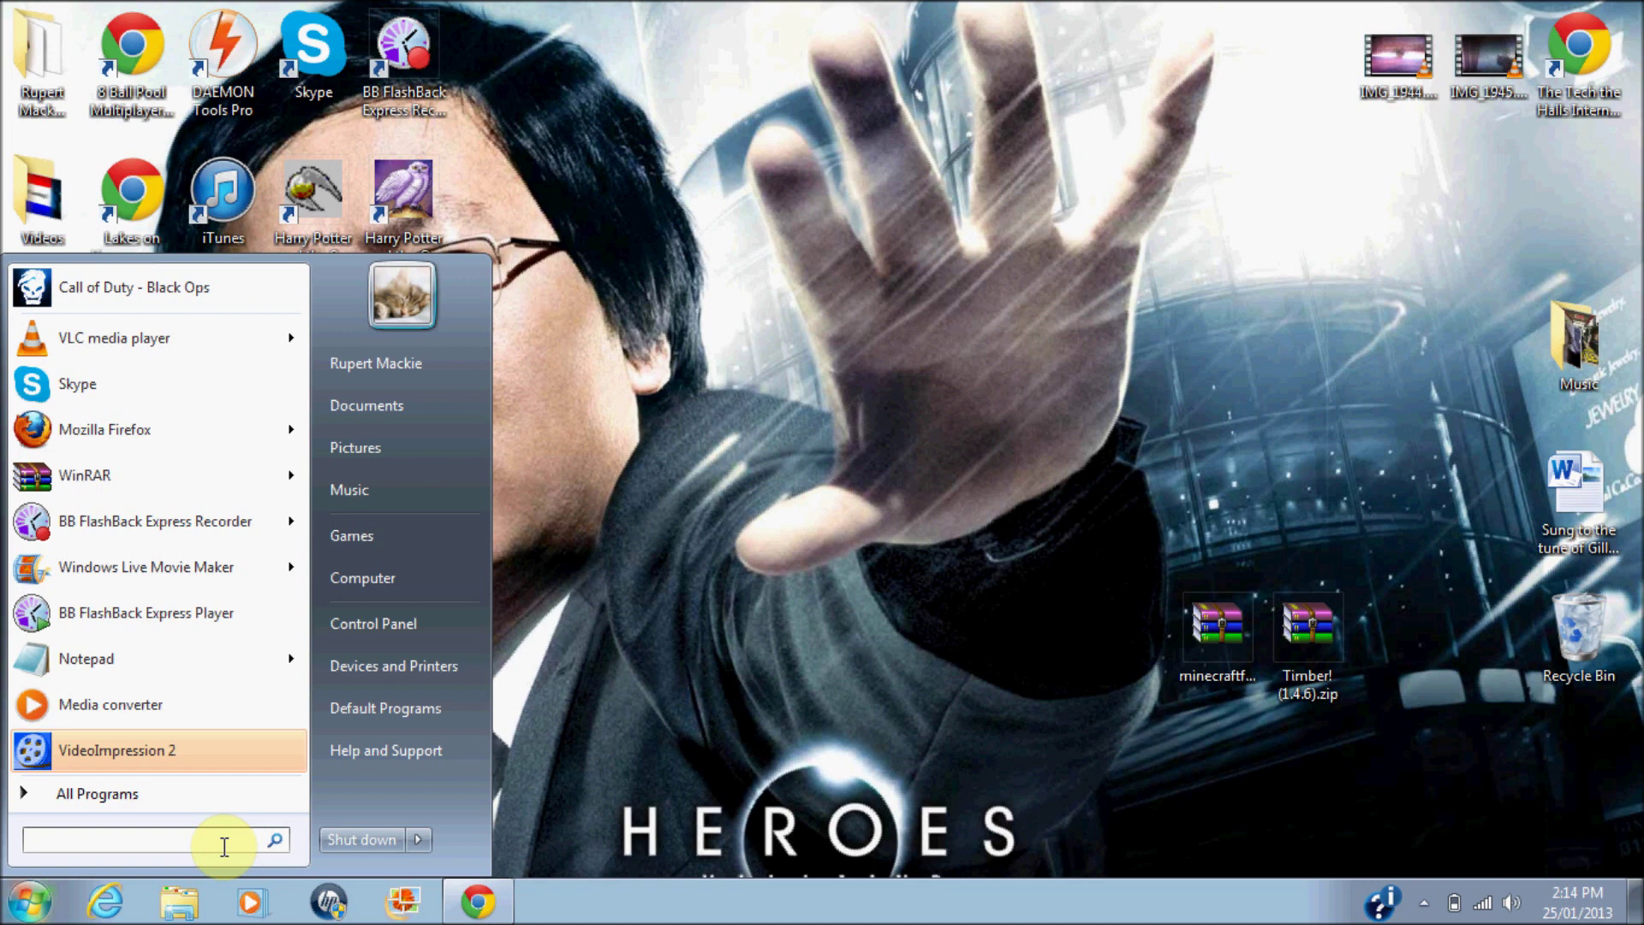
type("%")
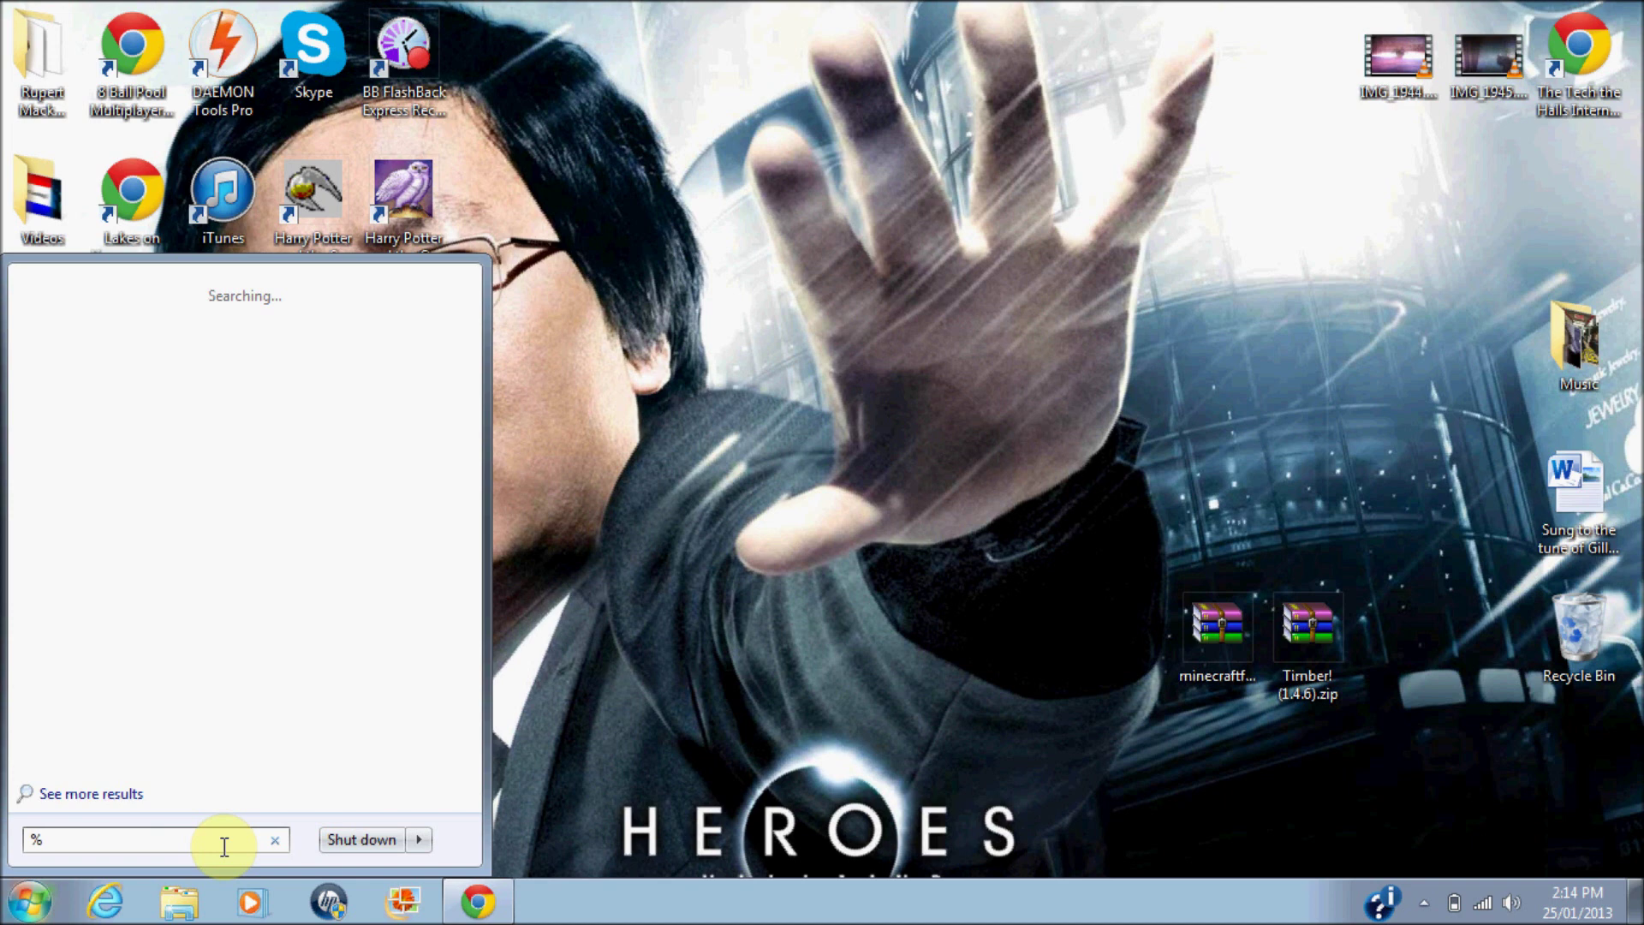
key("BackSpace")
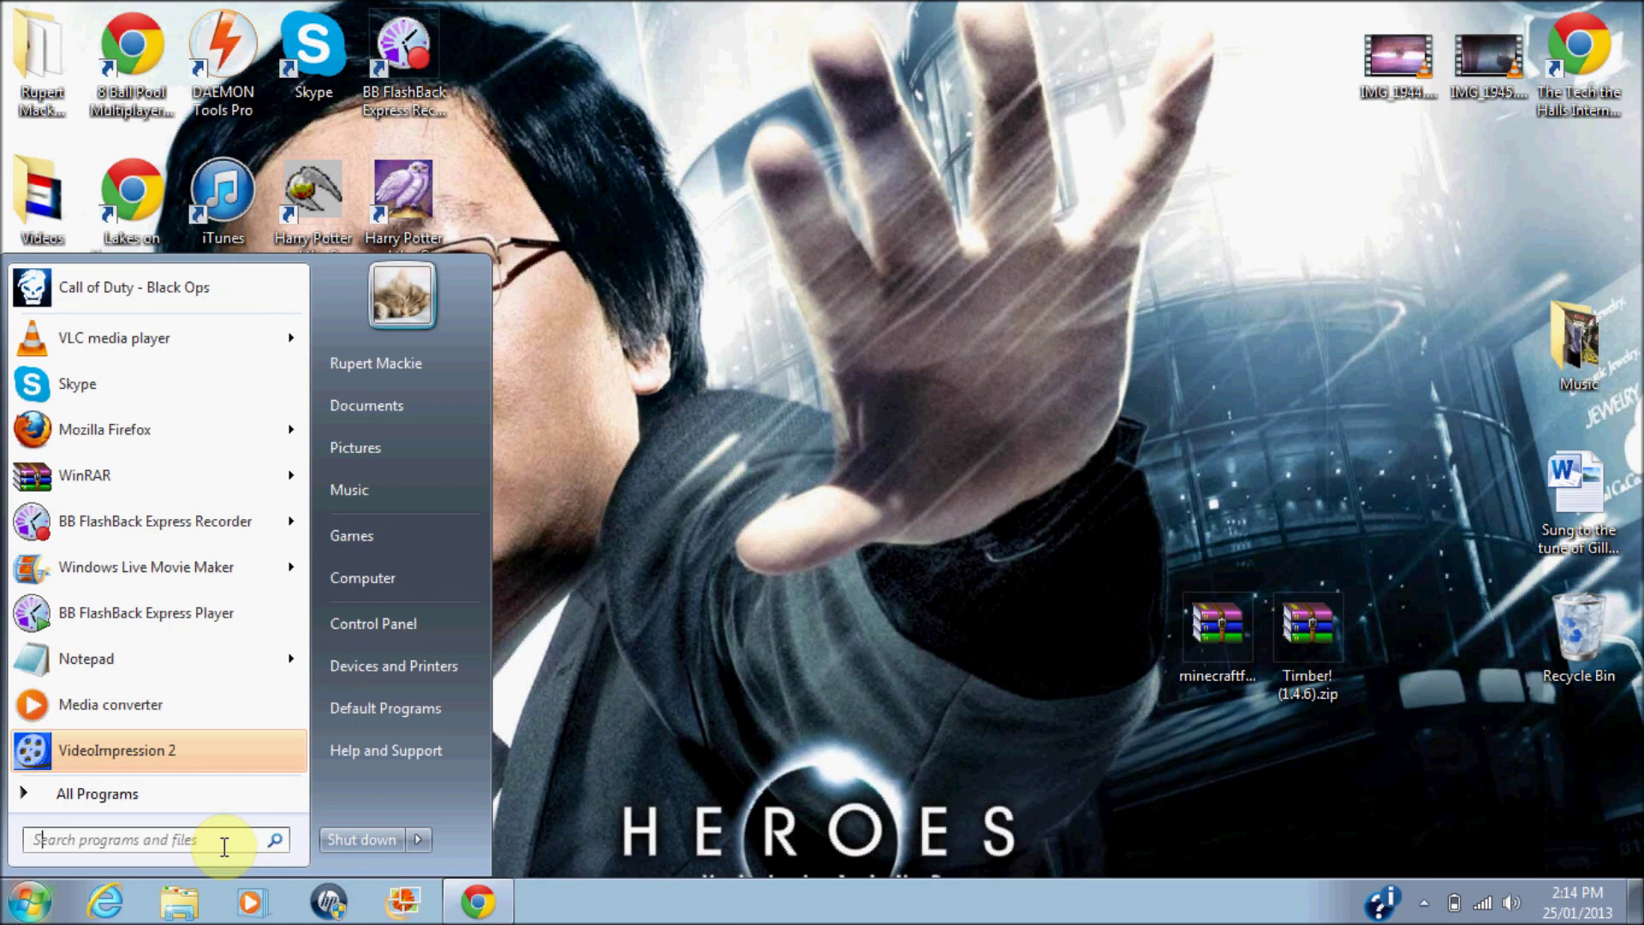
type("%appdata%")
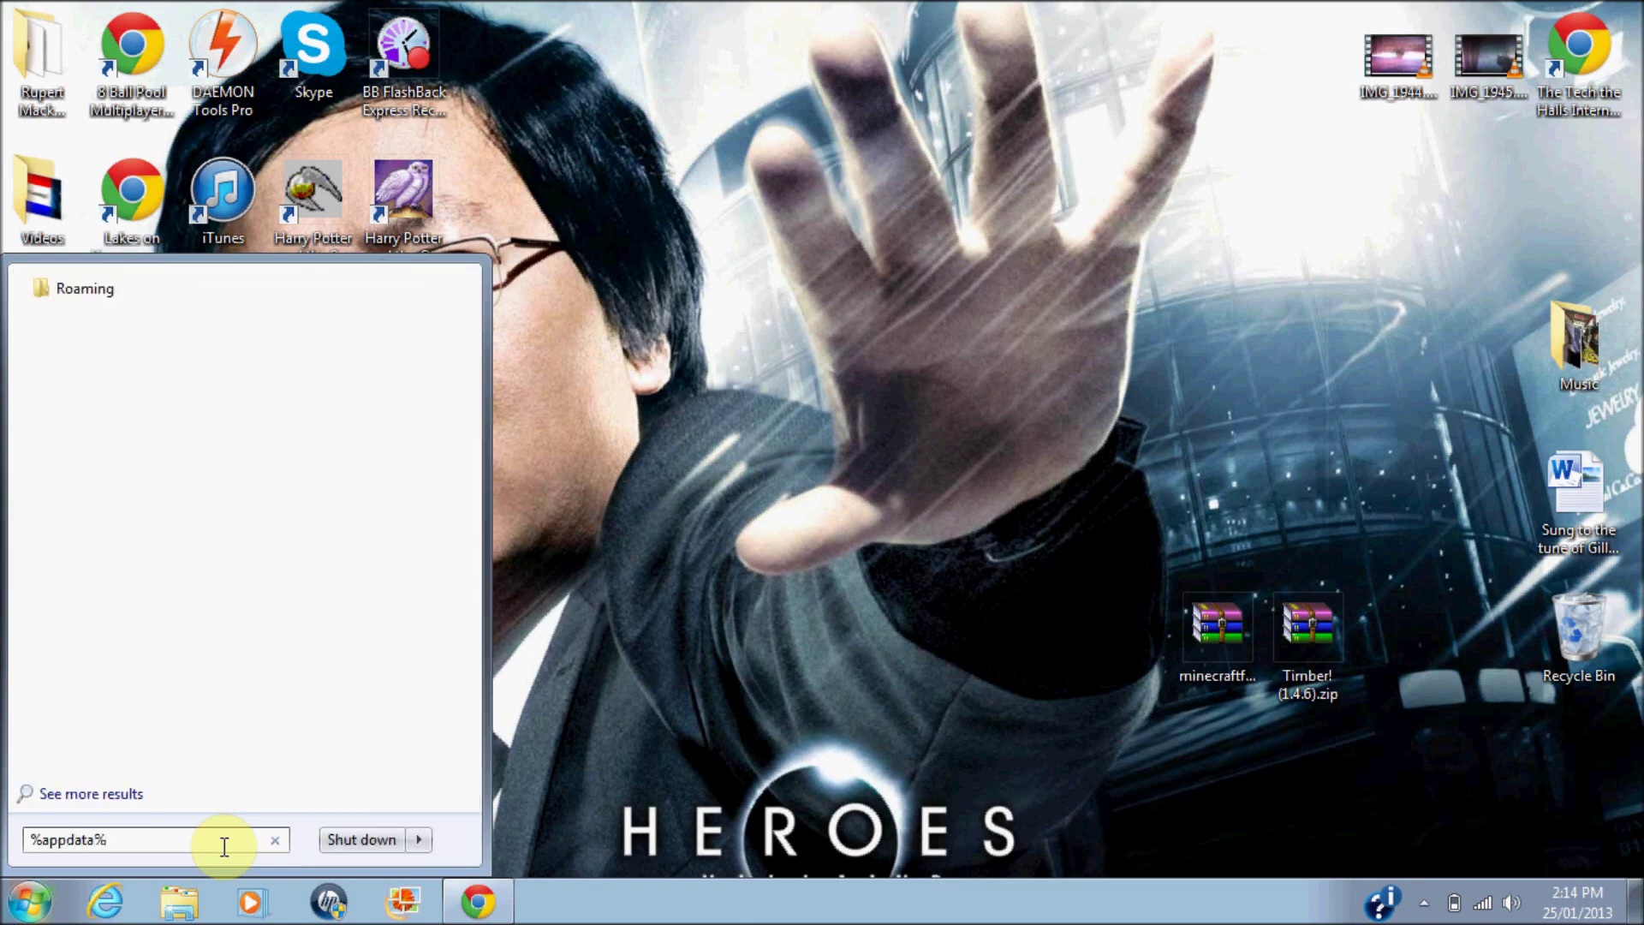
key("Return")
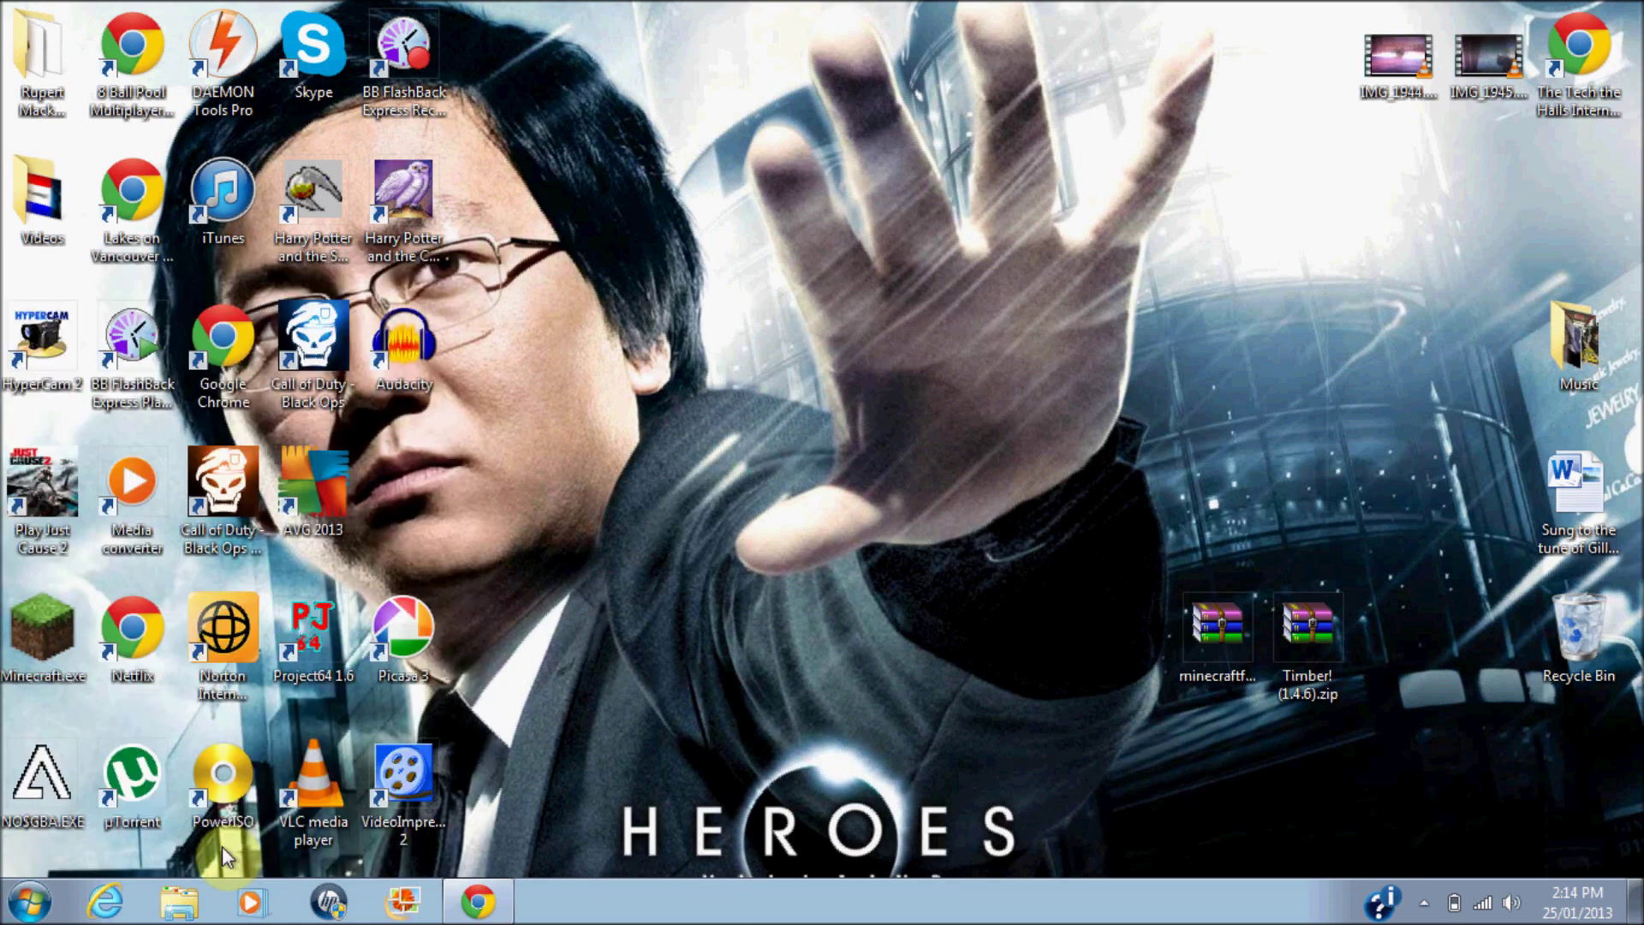
Step: Open the .minecraft folder inside the Roaming application data folder
left_click_drag(775, 85, 207, 125)
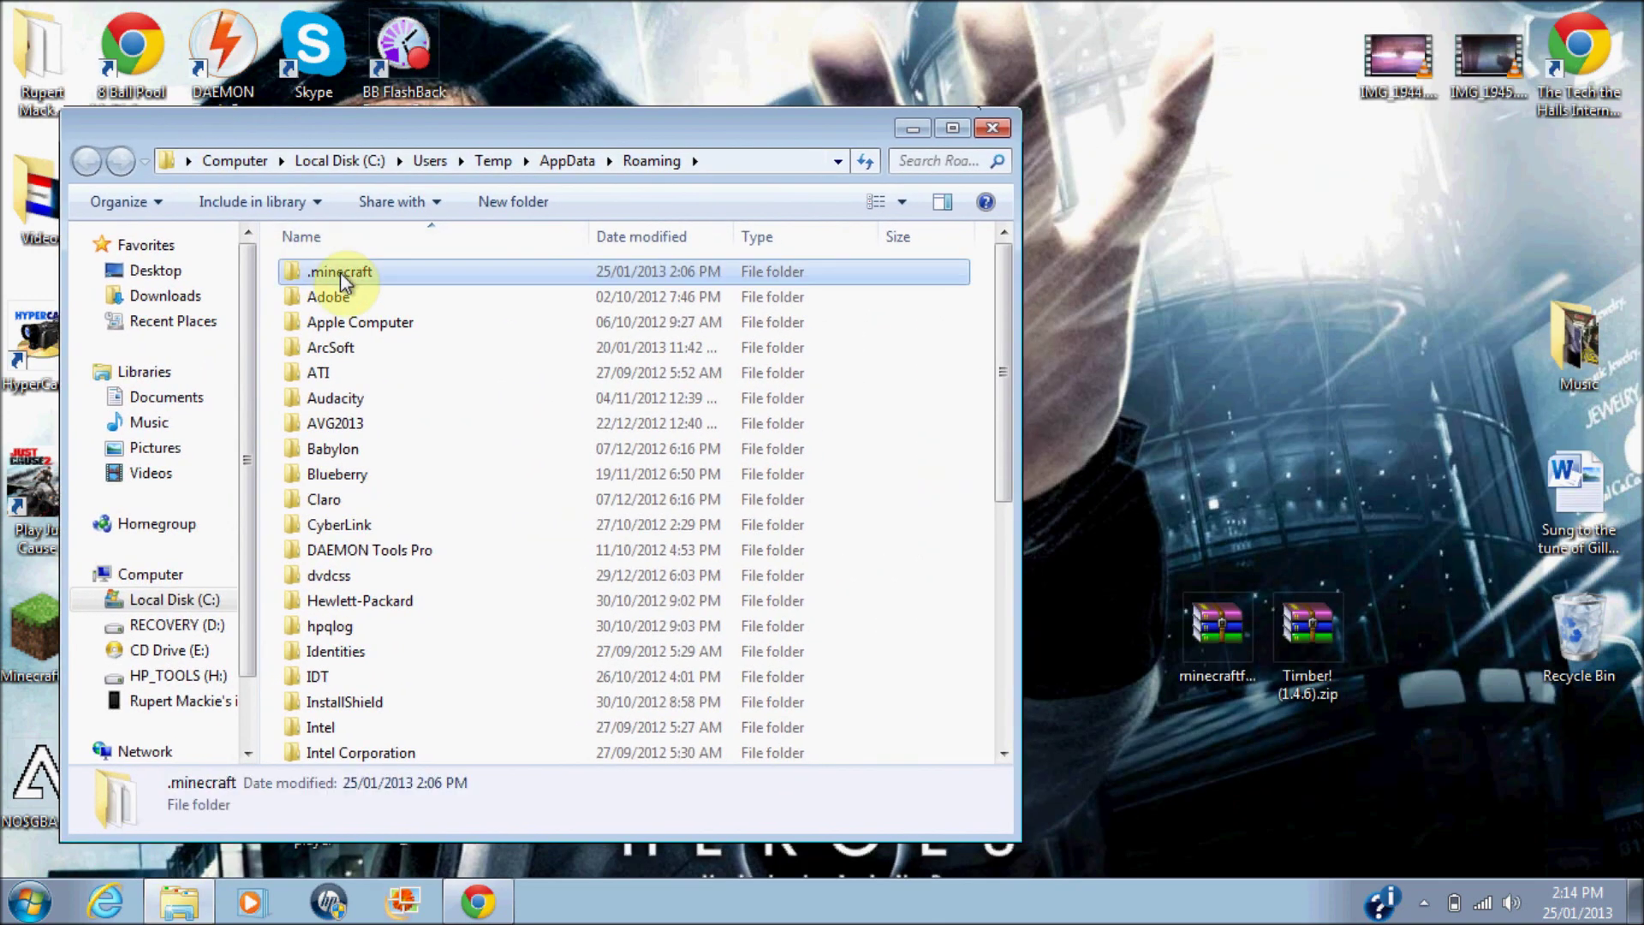
double_click(341, 271)
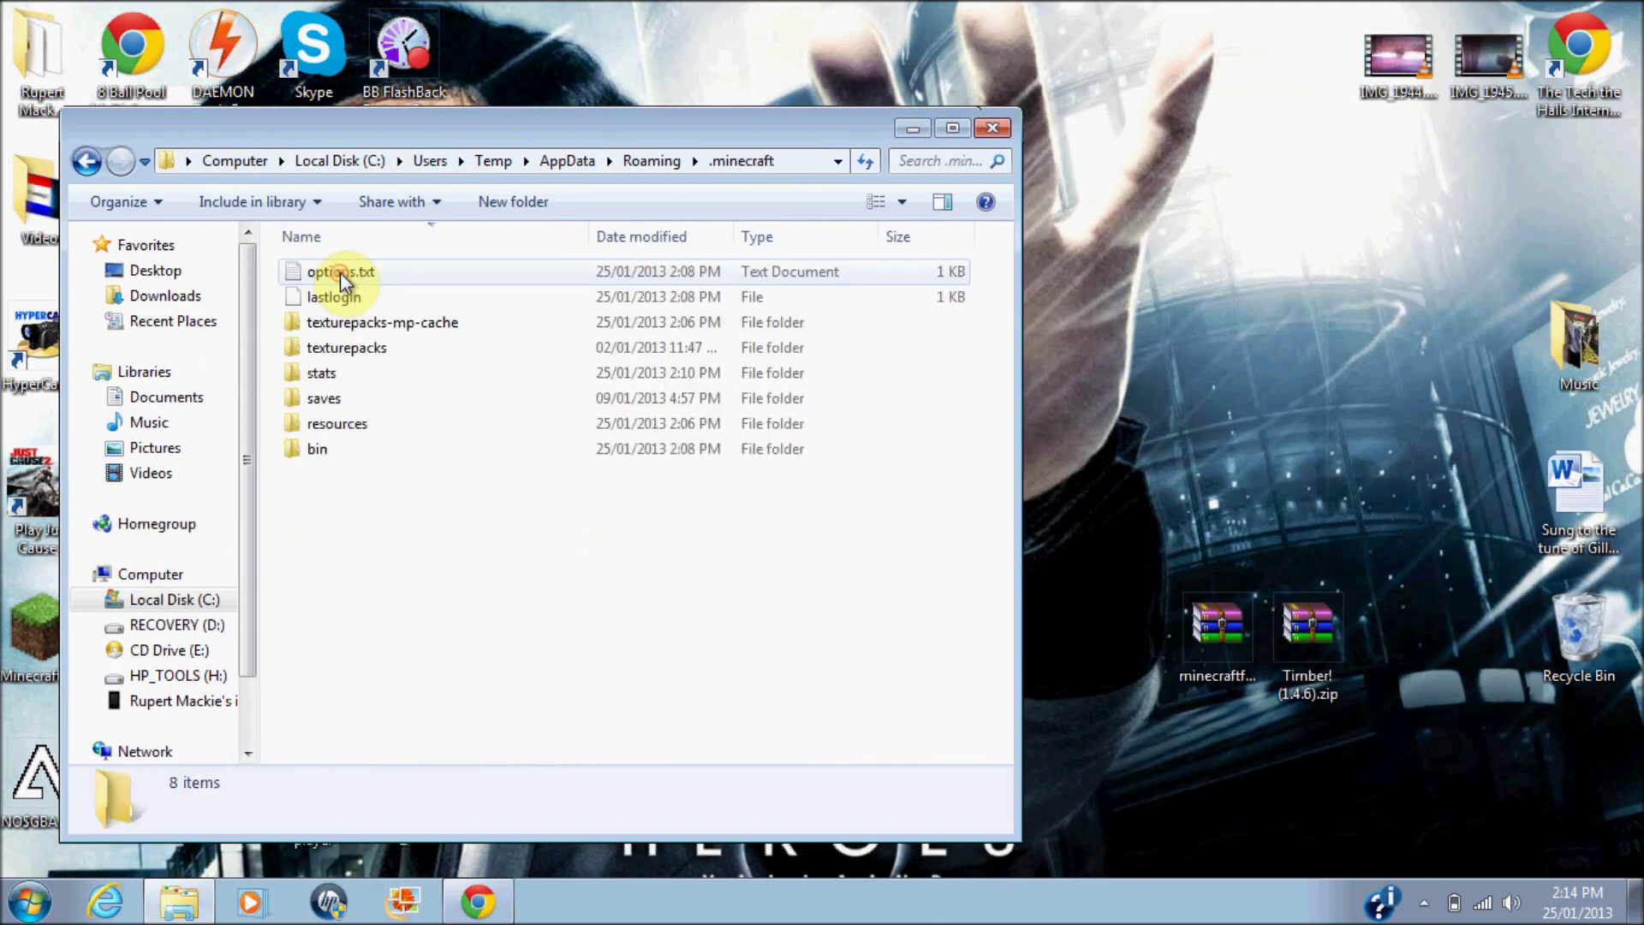
double_click(353, 451)
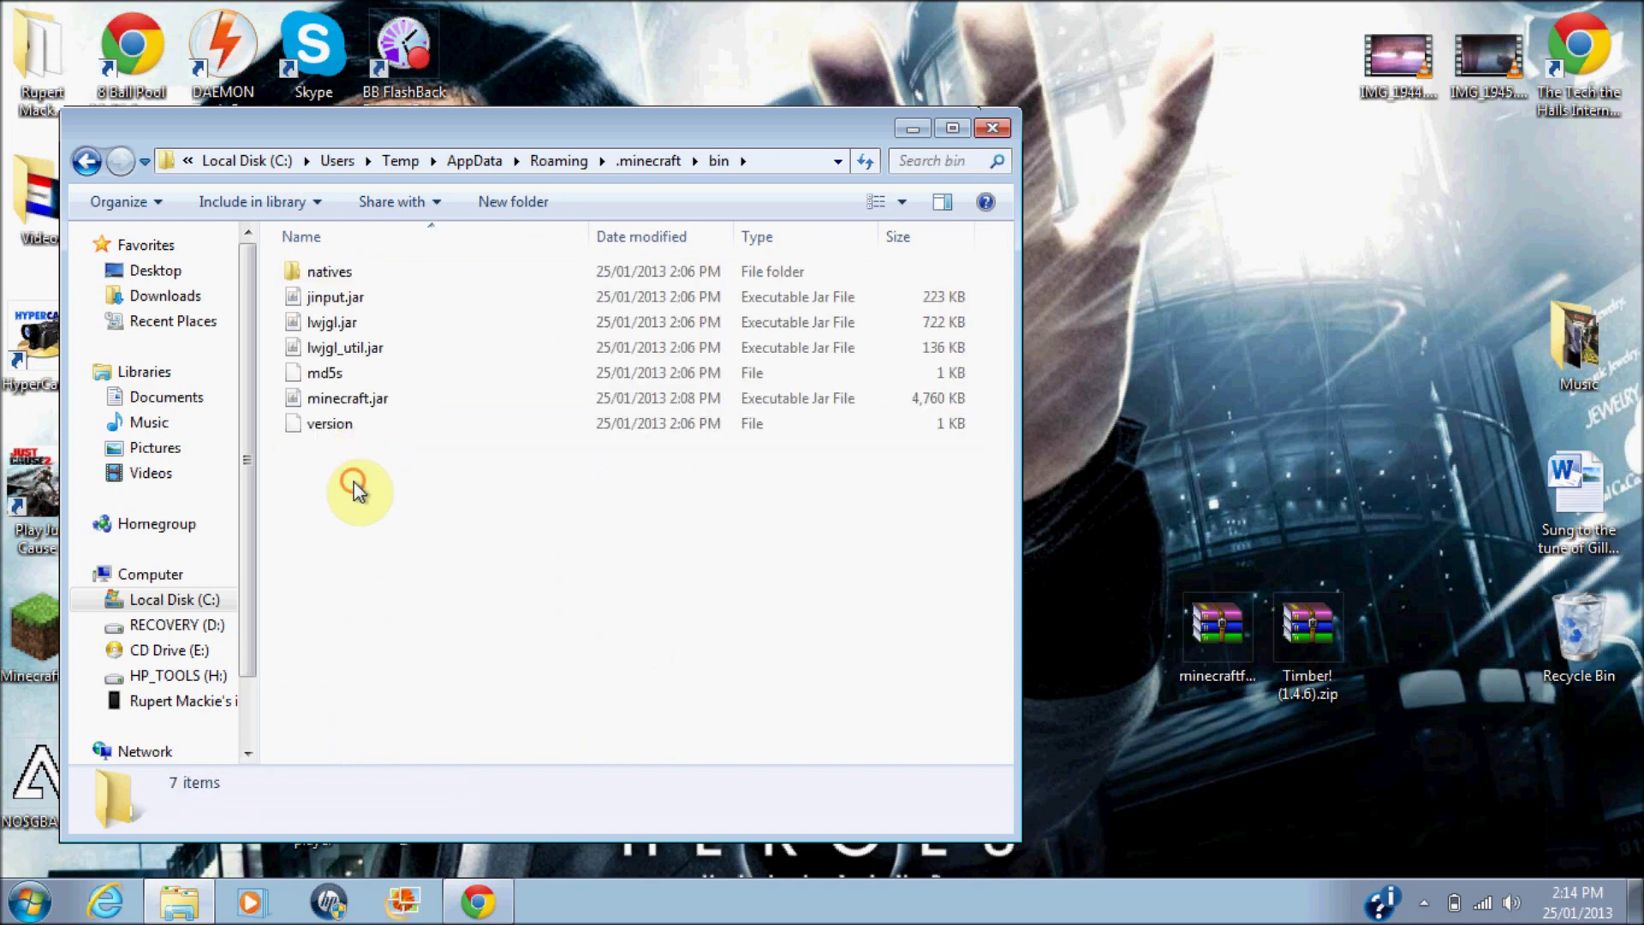
left_click(508, 404)
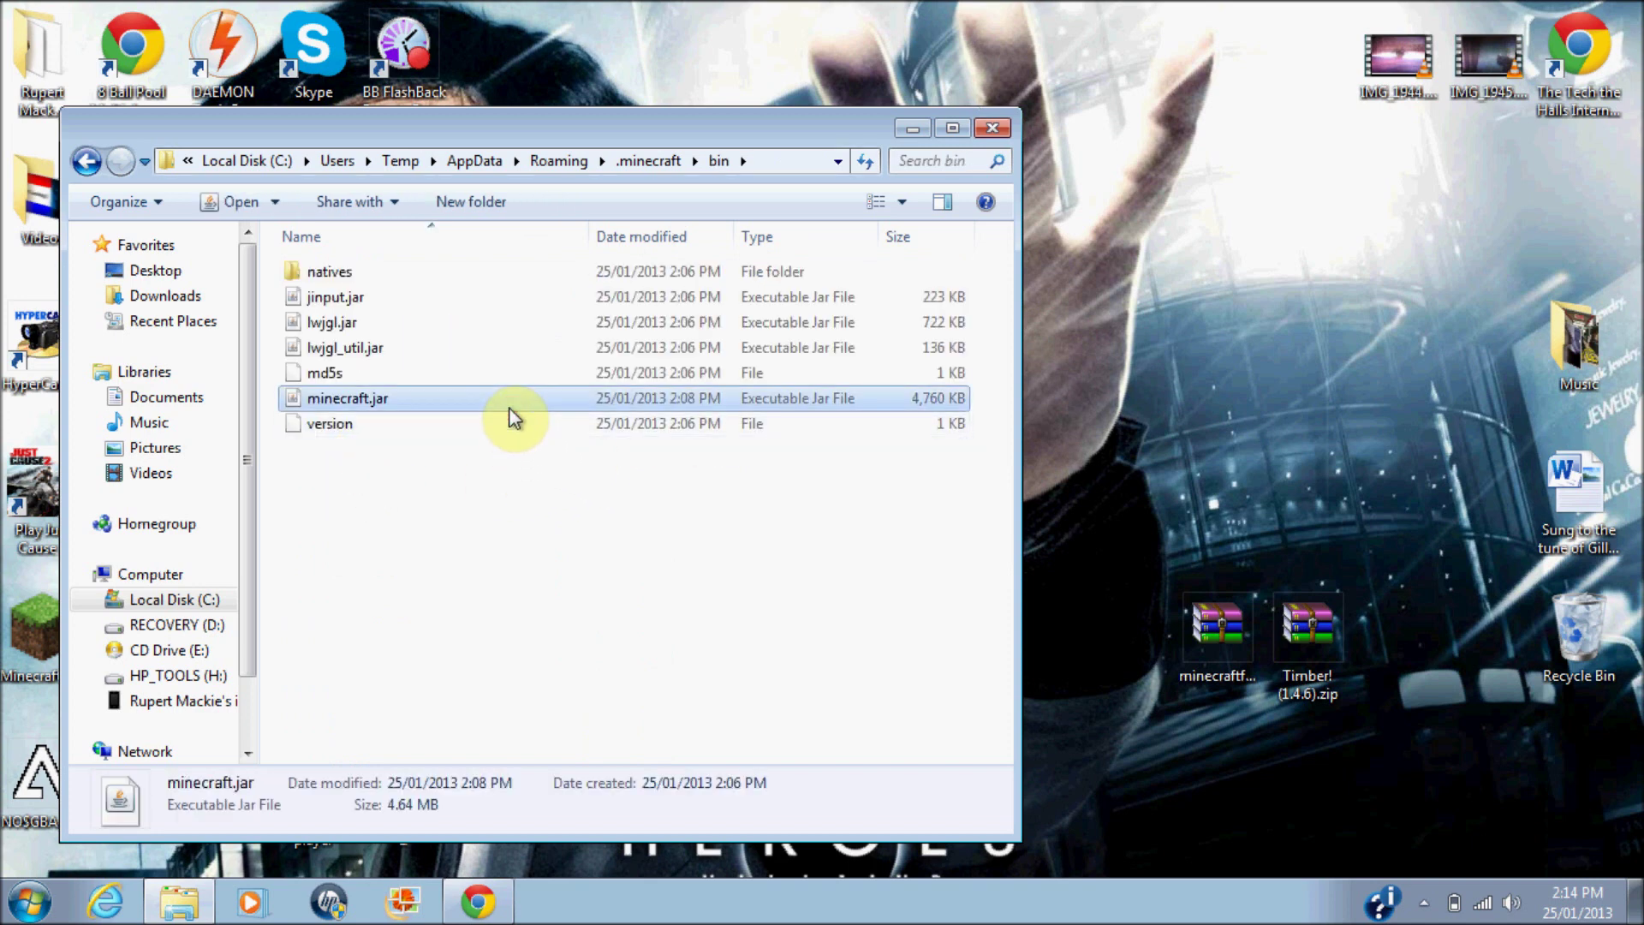
right_click(508, 408)
left_click(426, 501)
left_click(426, 501)
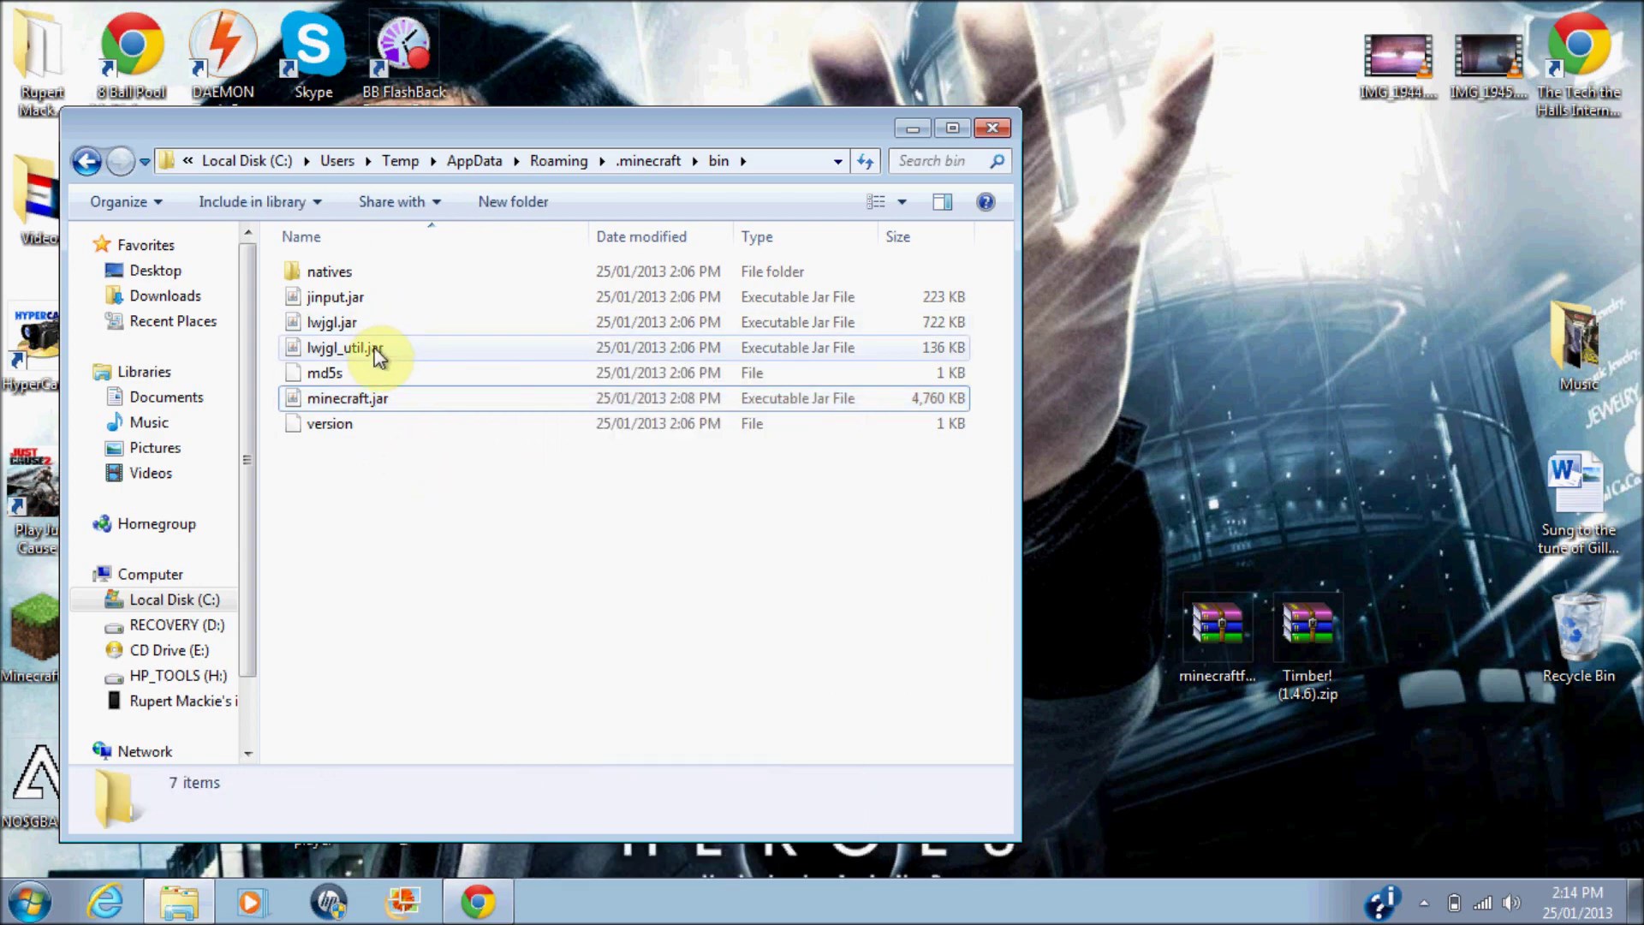
left_click(85, 161)
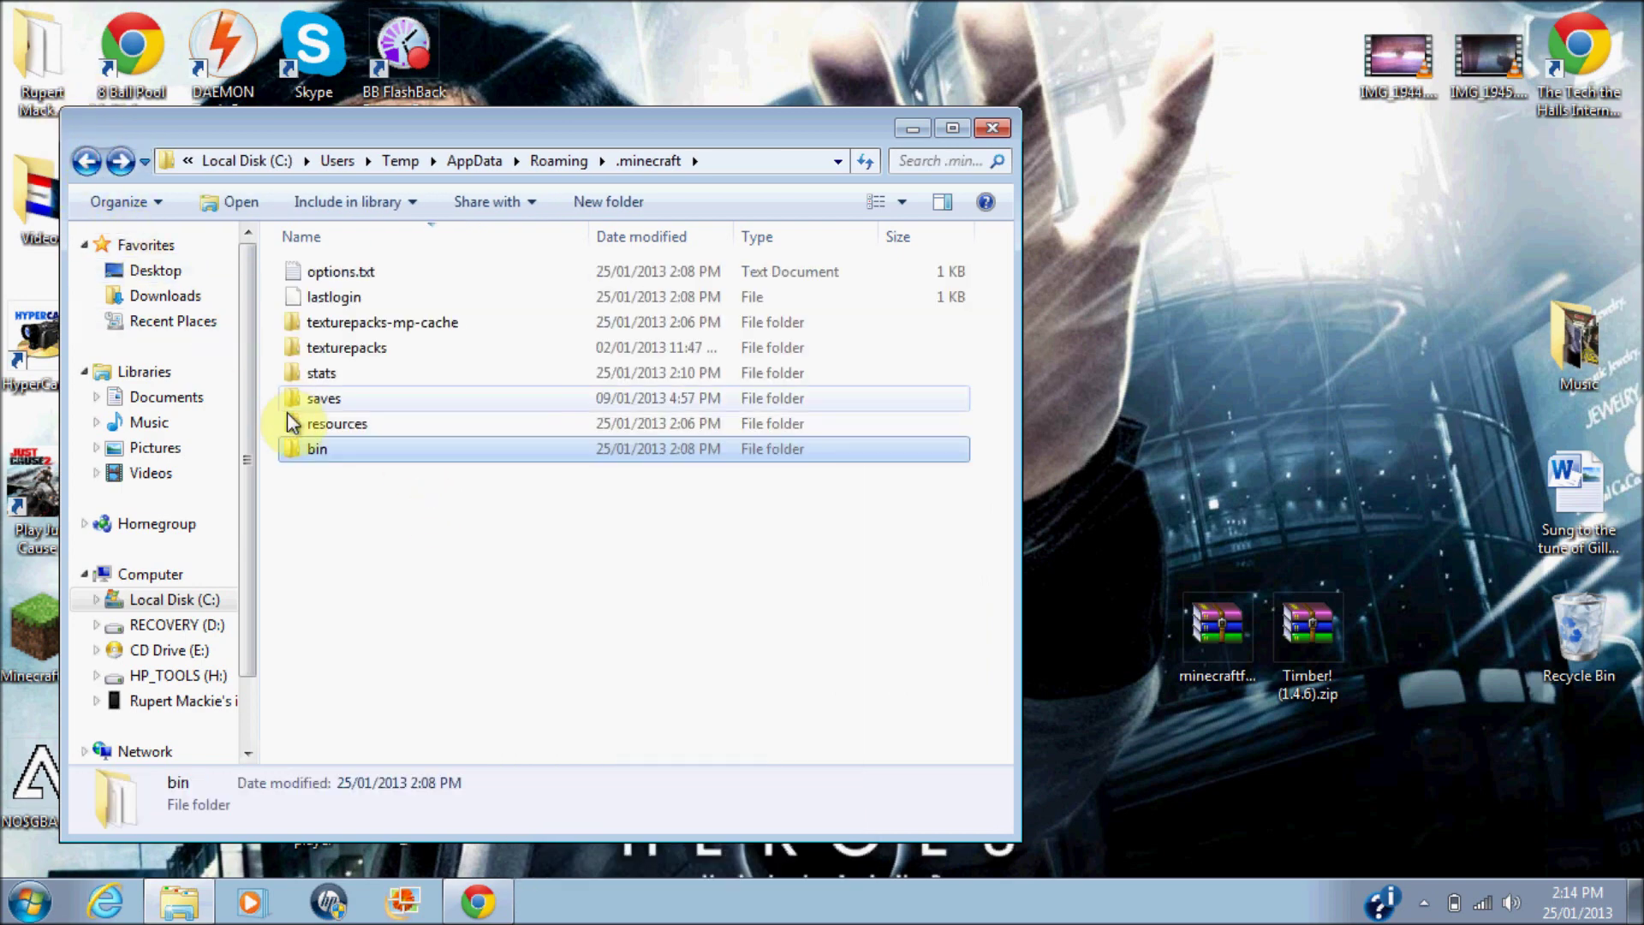
Step: Select everything in .minecraft except texturepacks, saves, lastlogin and options.txt, and clear the selection again
left_click(354, 555)
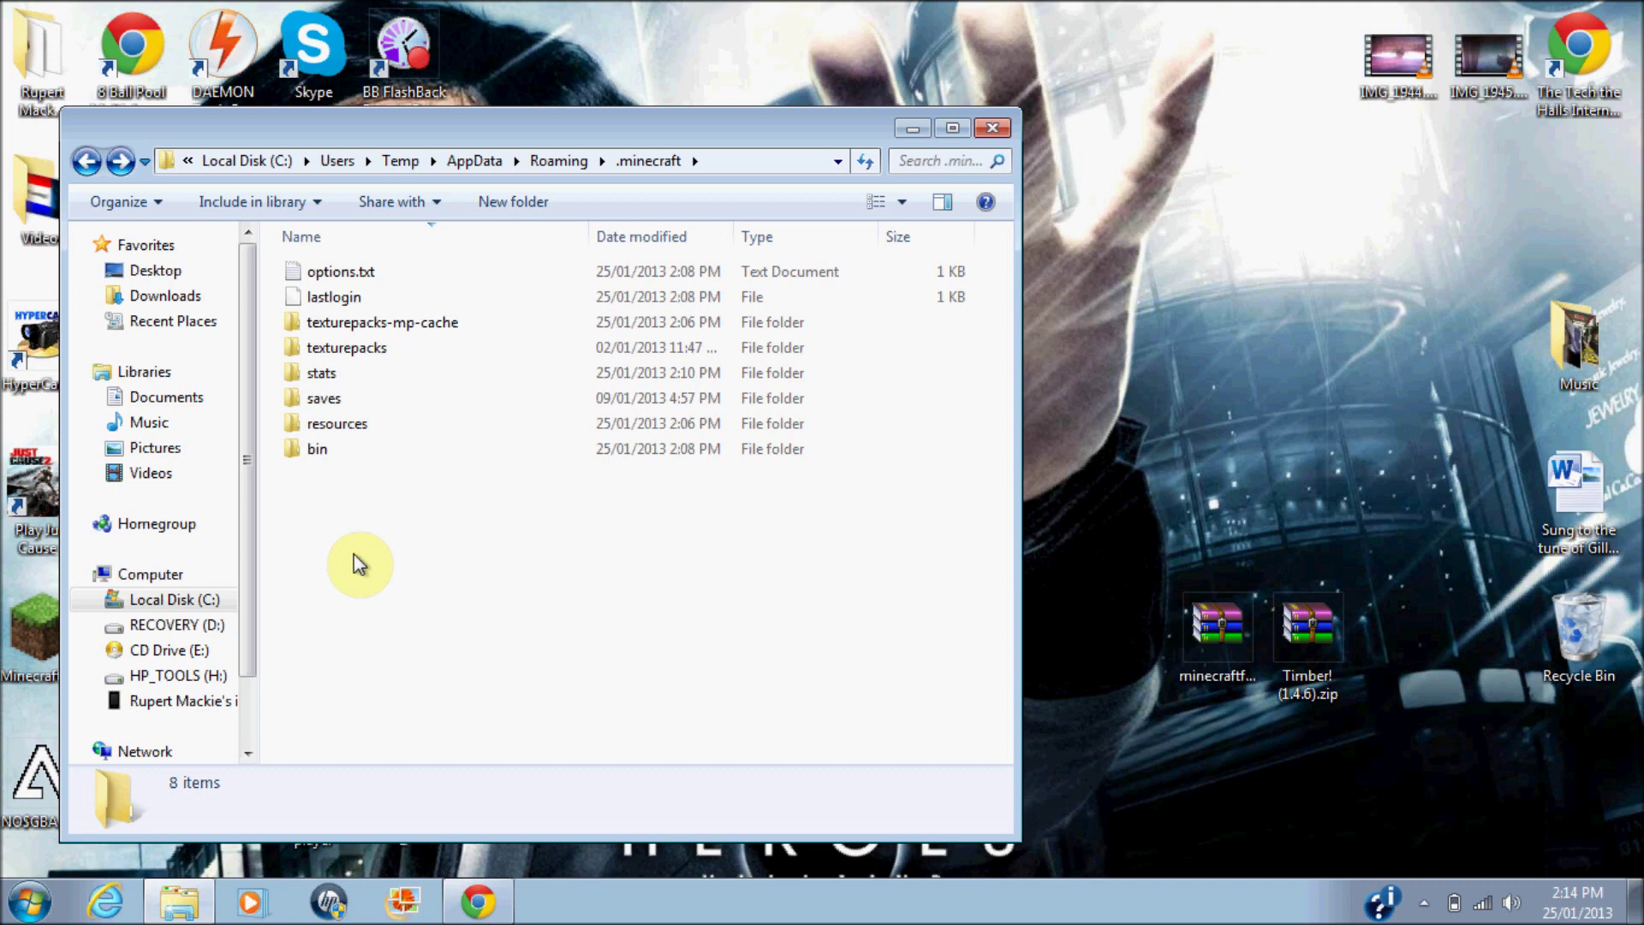
left_click_drag(355, 546, 434, 245)
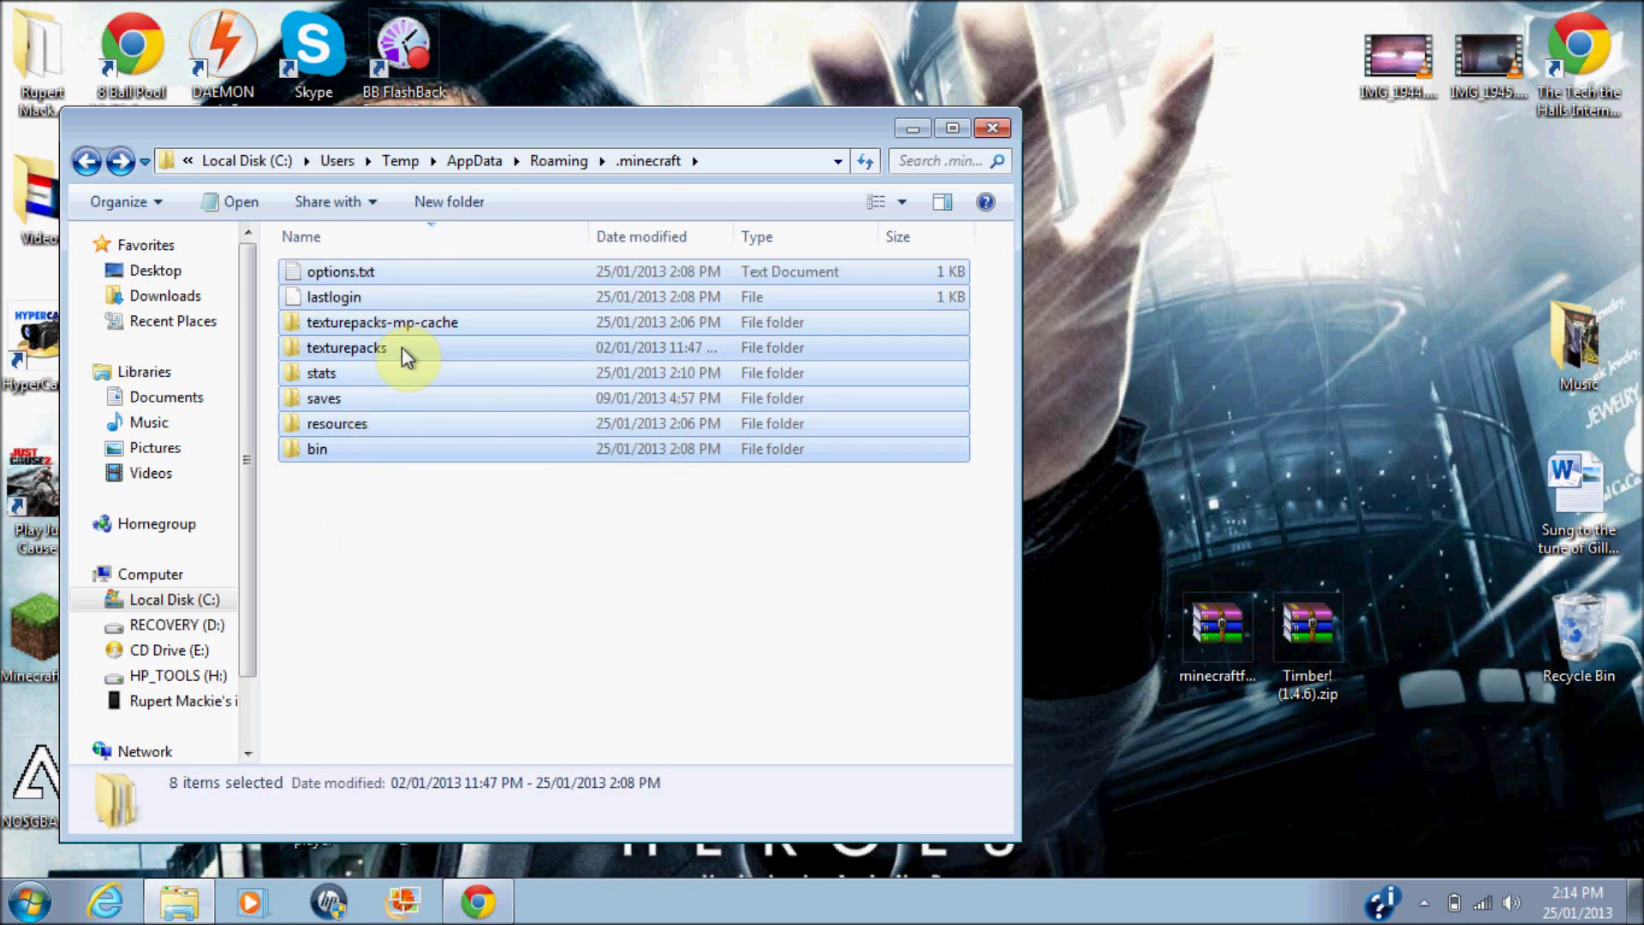
left_click(403, 346, "ctrl")
left_click(394, 399, "ctrl")
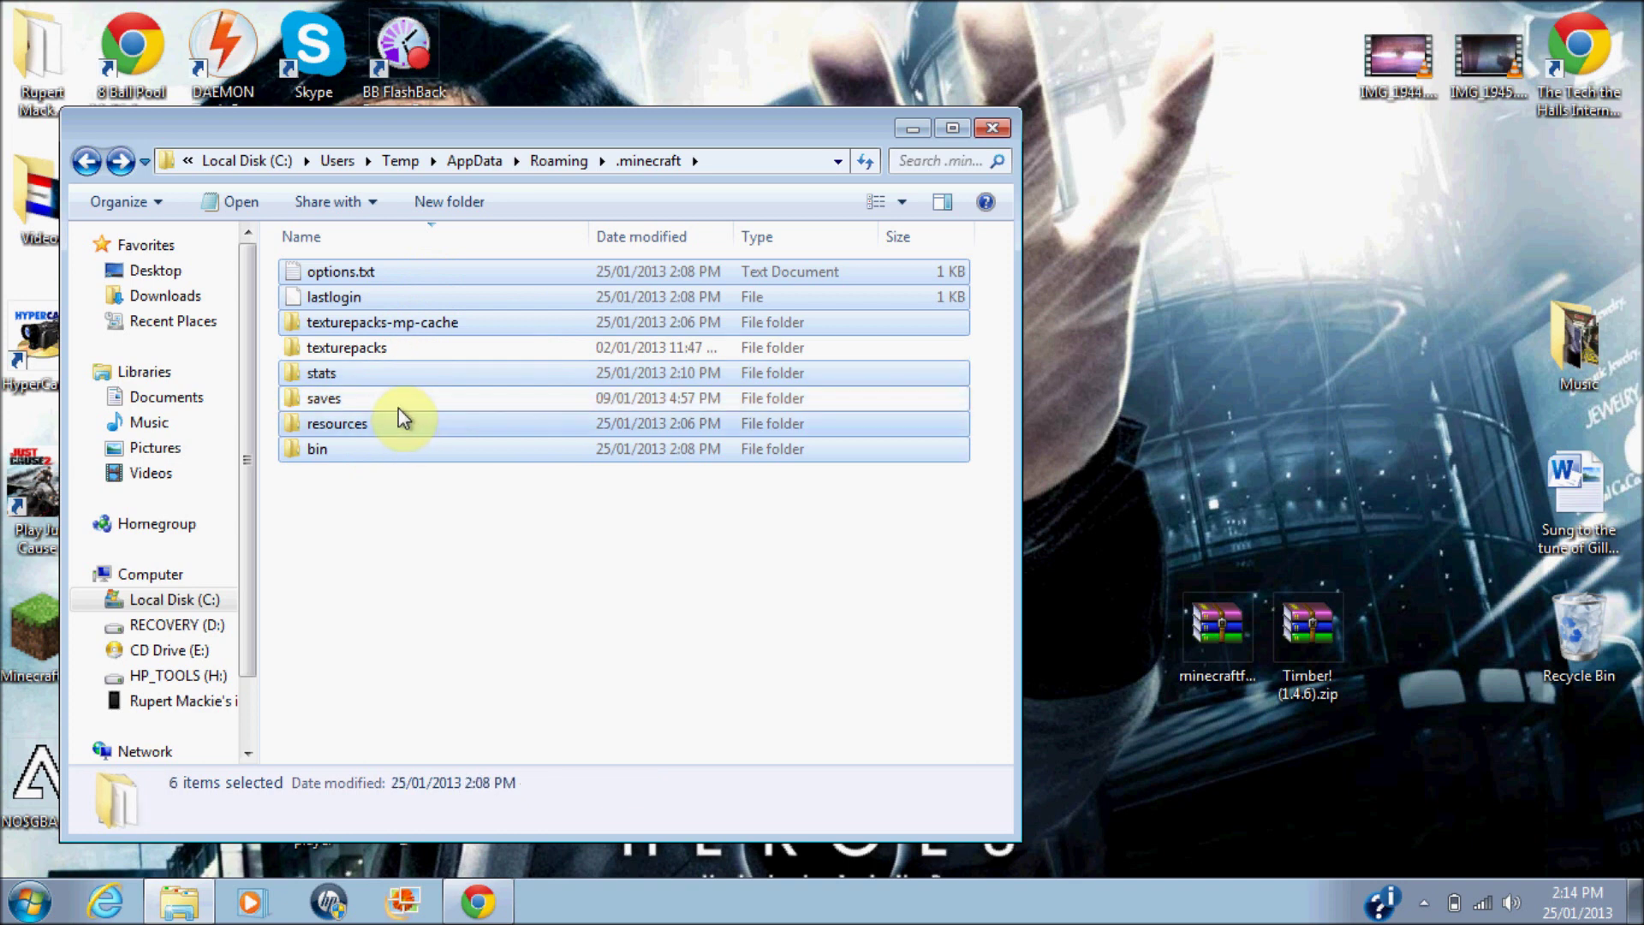
left_click(394, 293, "ctrl")
left_click(395, 274, "ctrl")
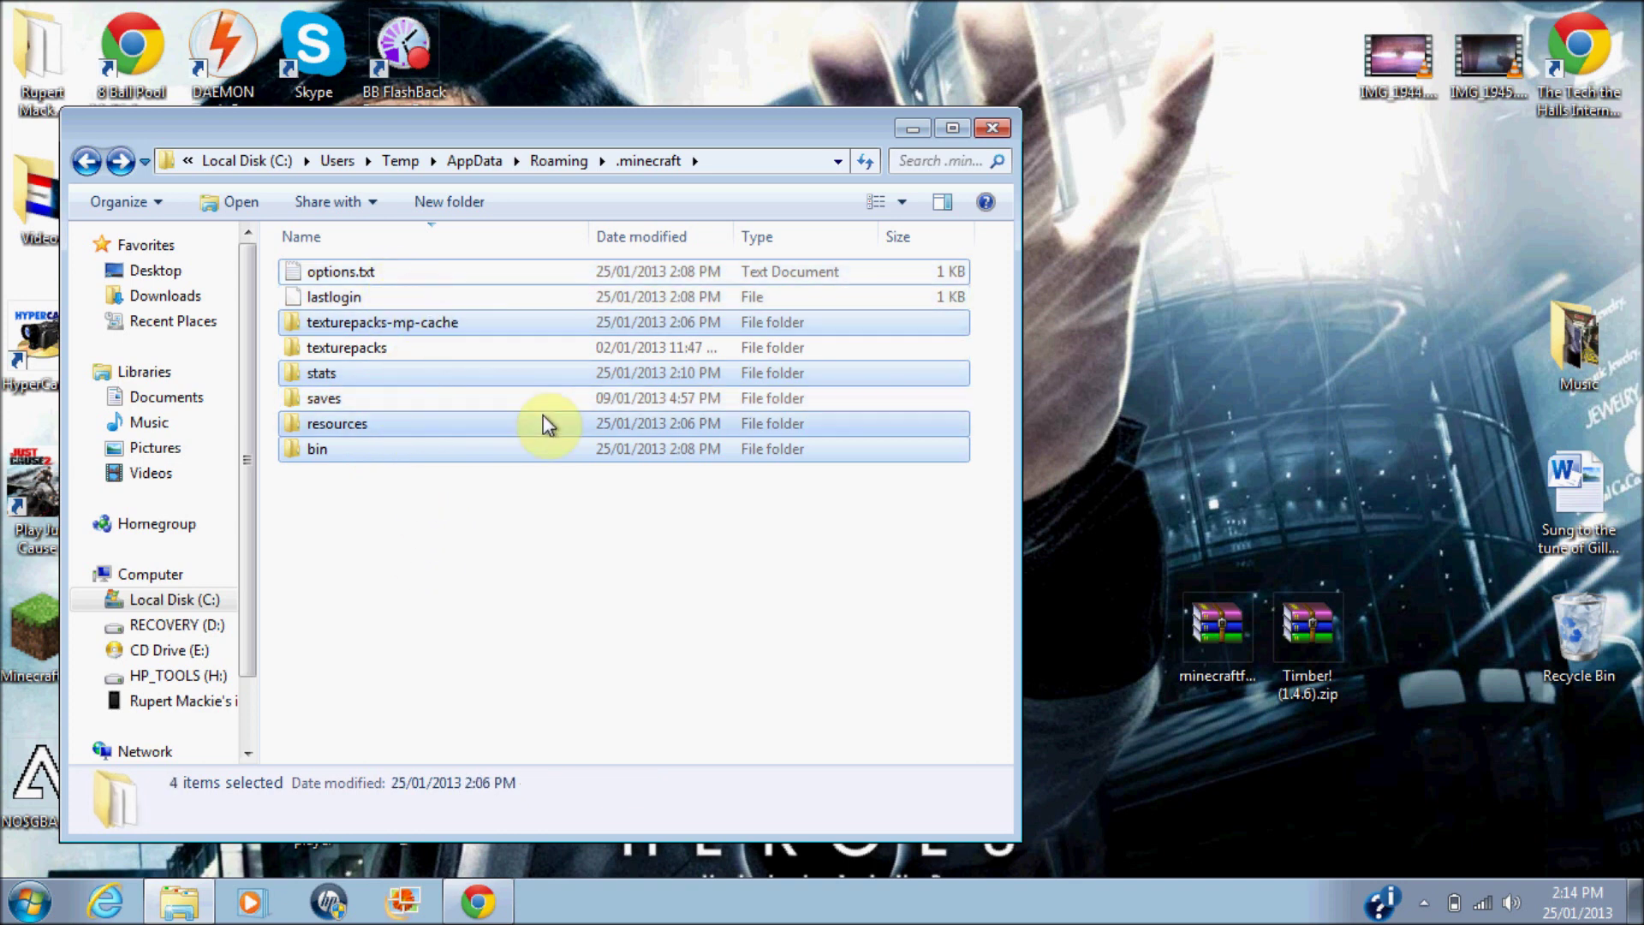
left_click(541, 572)
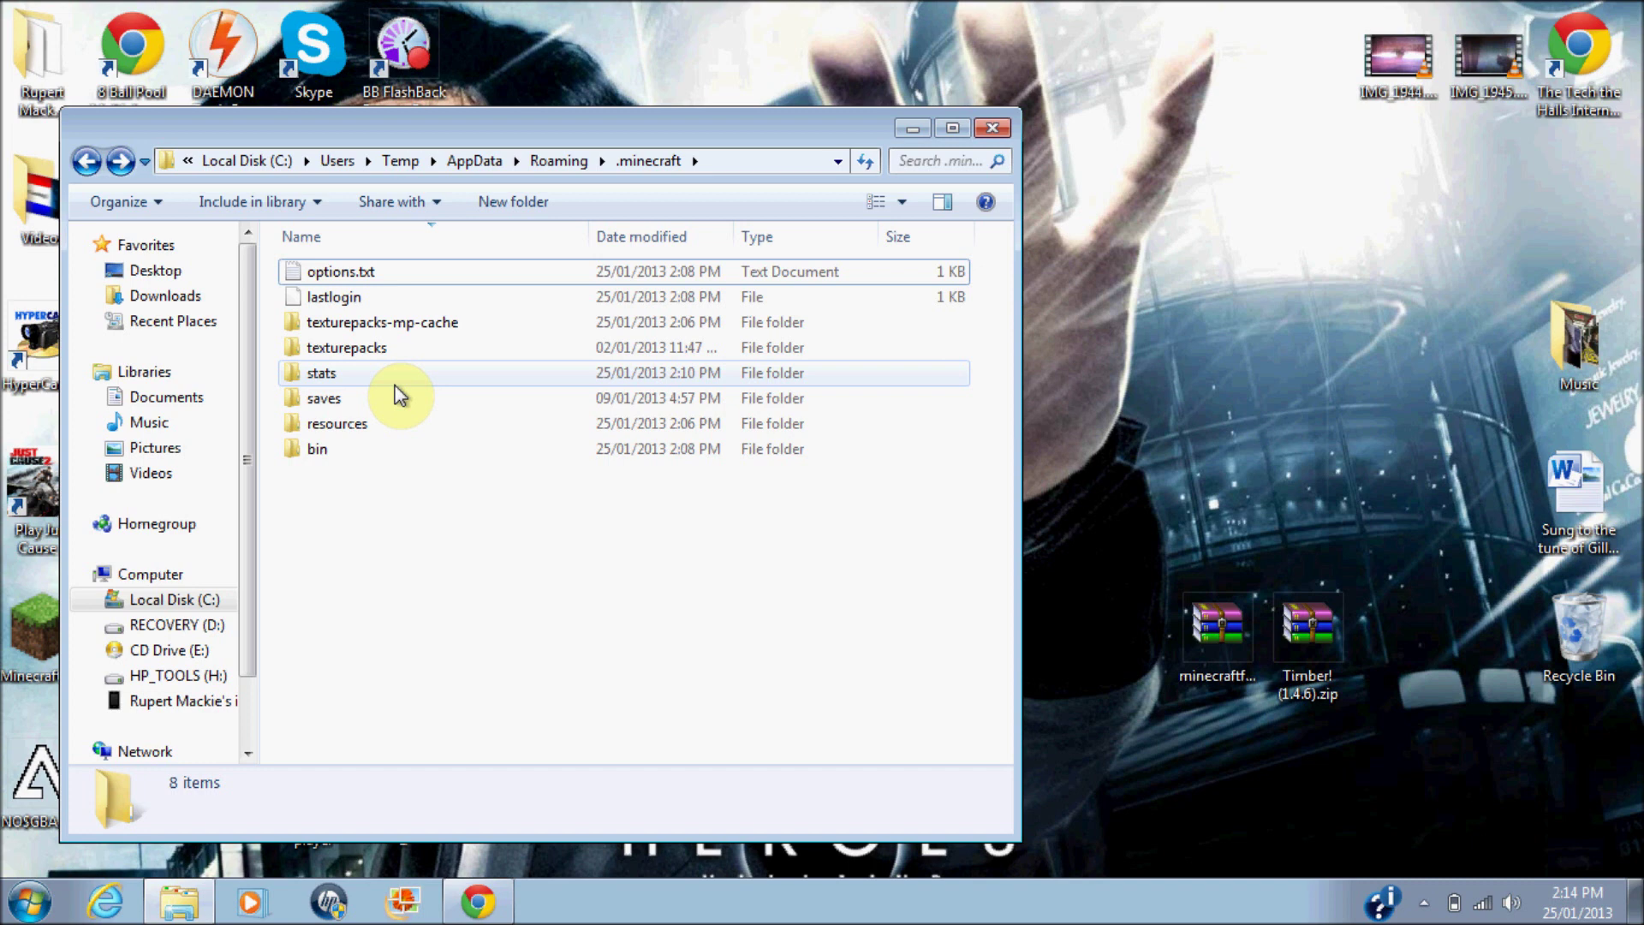
Step: Open minecraft.jar from the bin folder with WinRAR archiver and dismiss the licence reminder
left_click(379, 447)
double_click(379, 447)
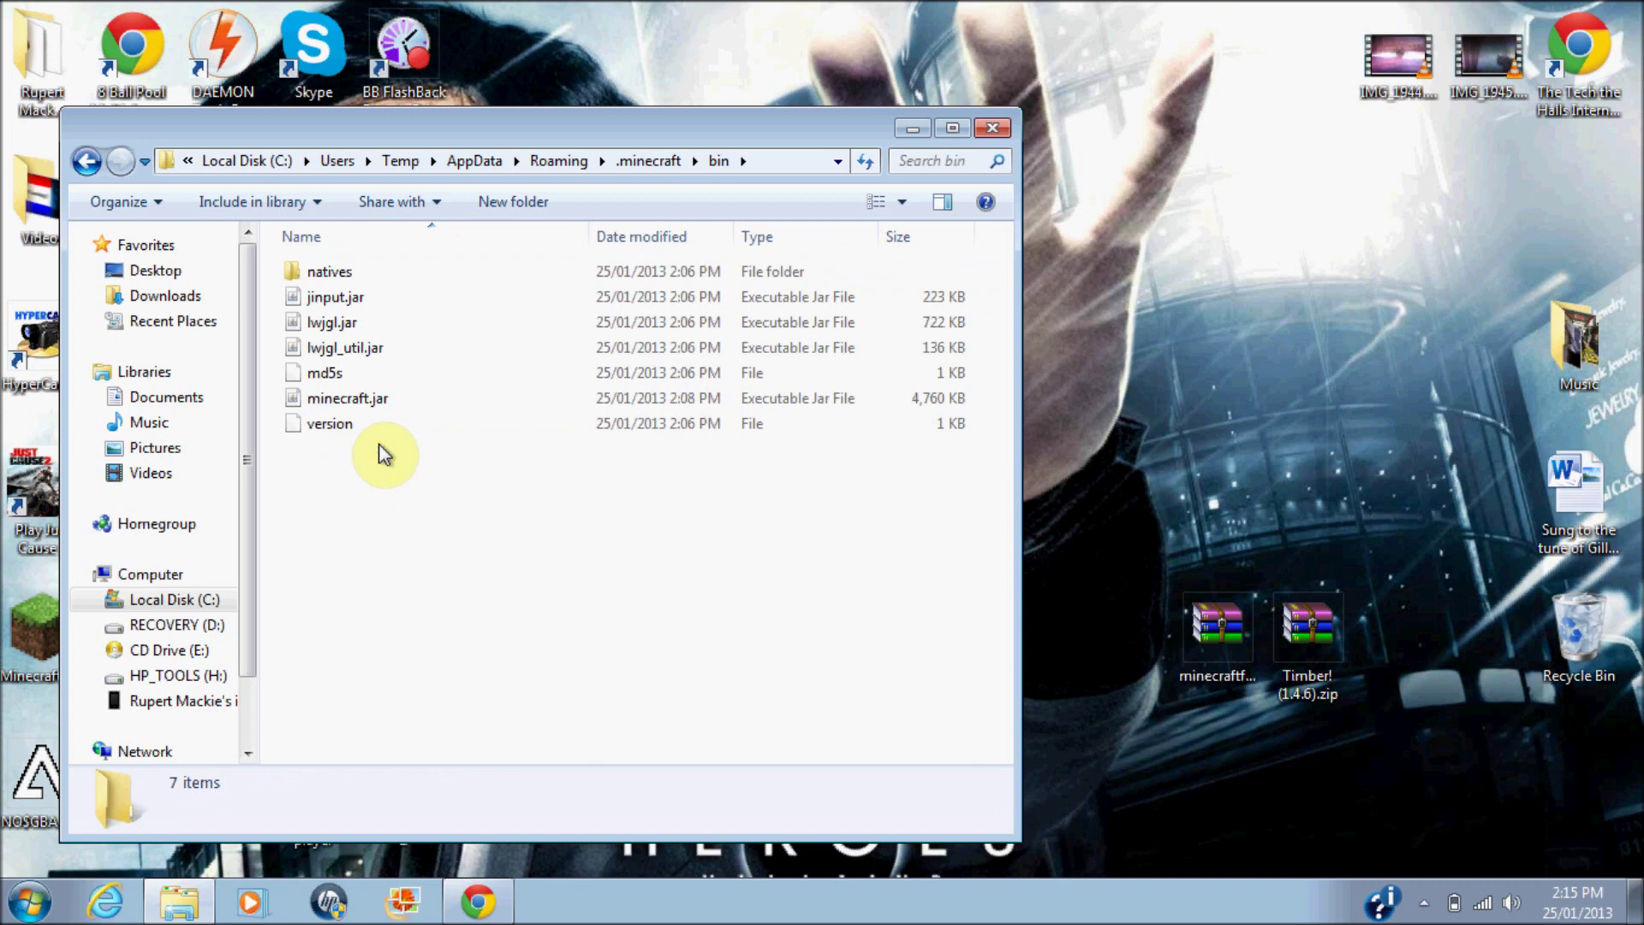
left_click(351, 398)
right_click(351, 398)
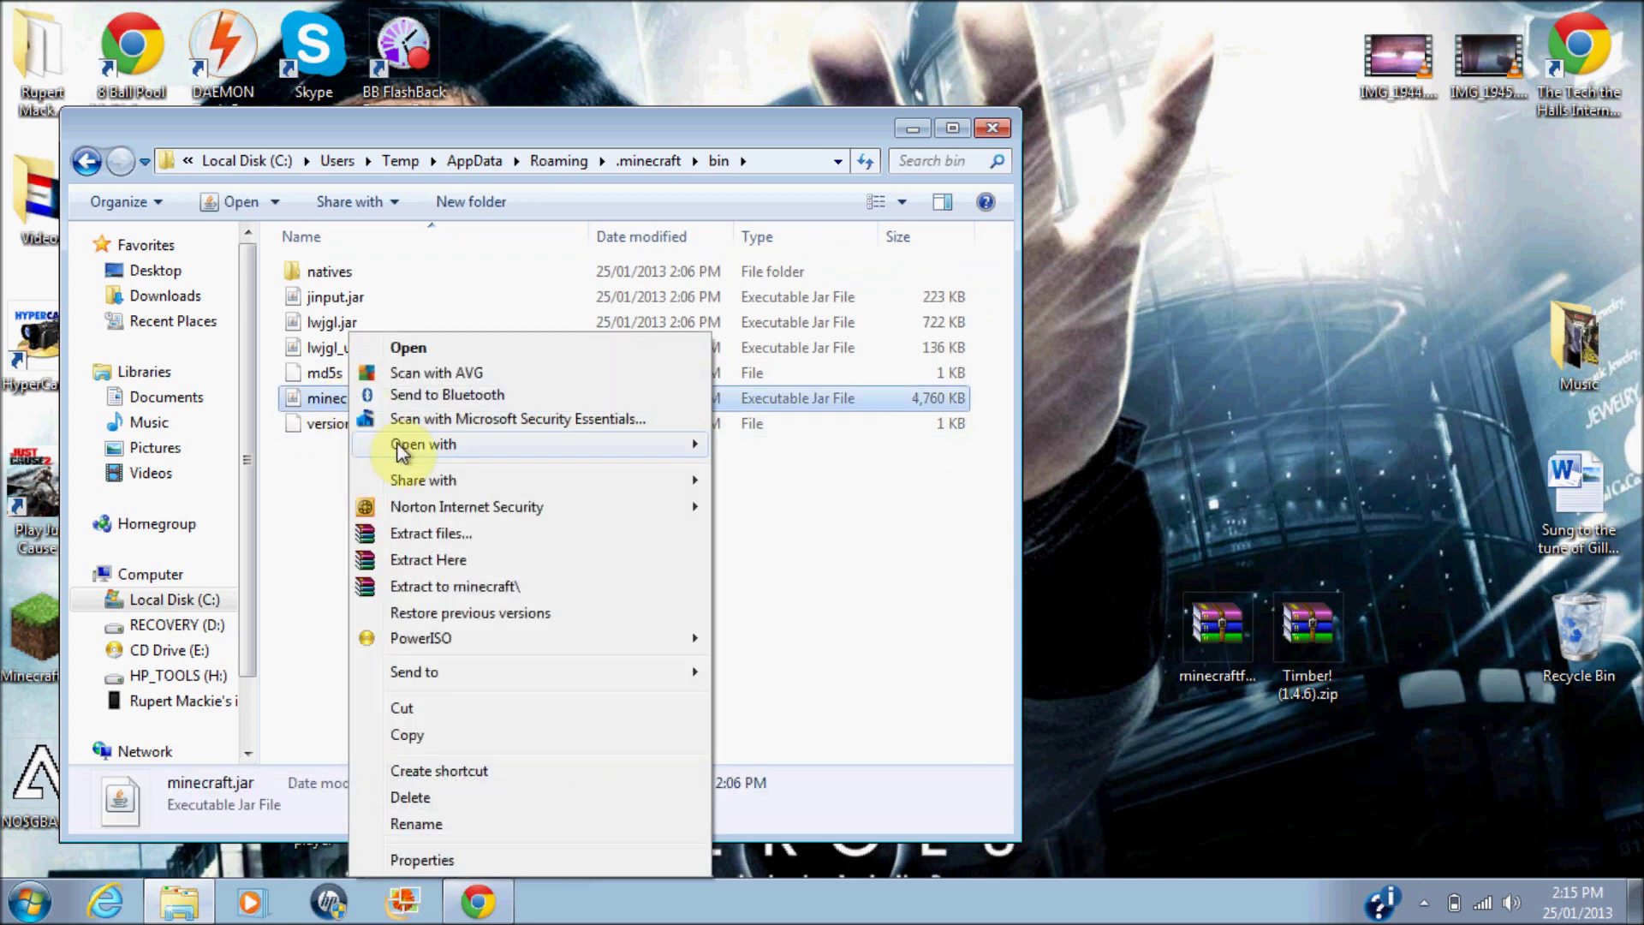
mouse_move(462, 460)
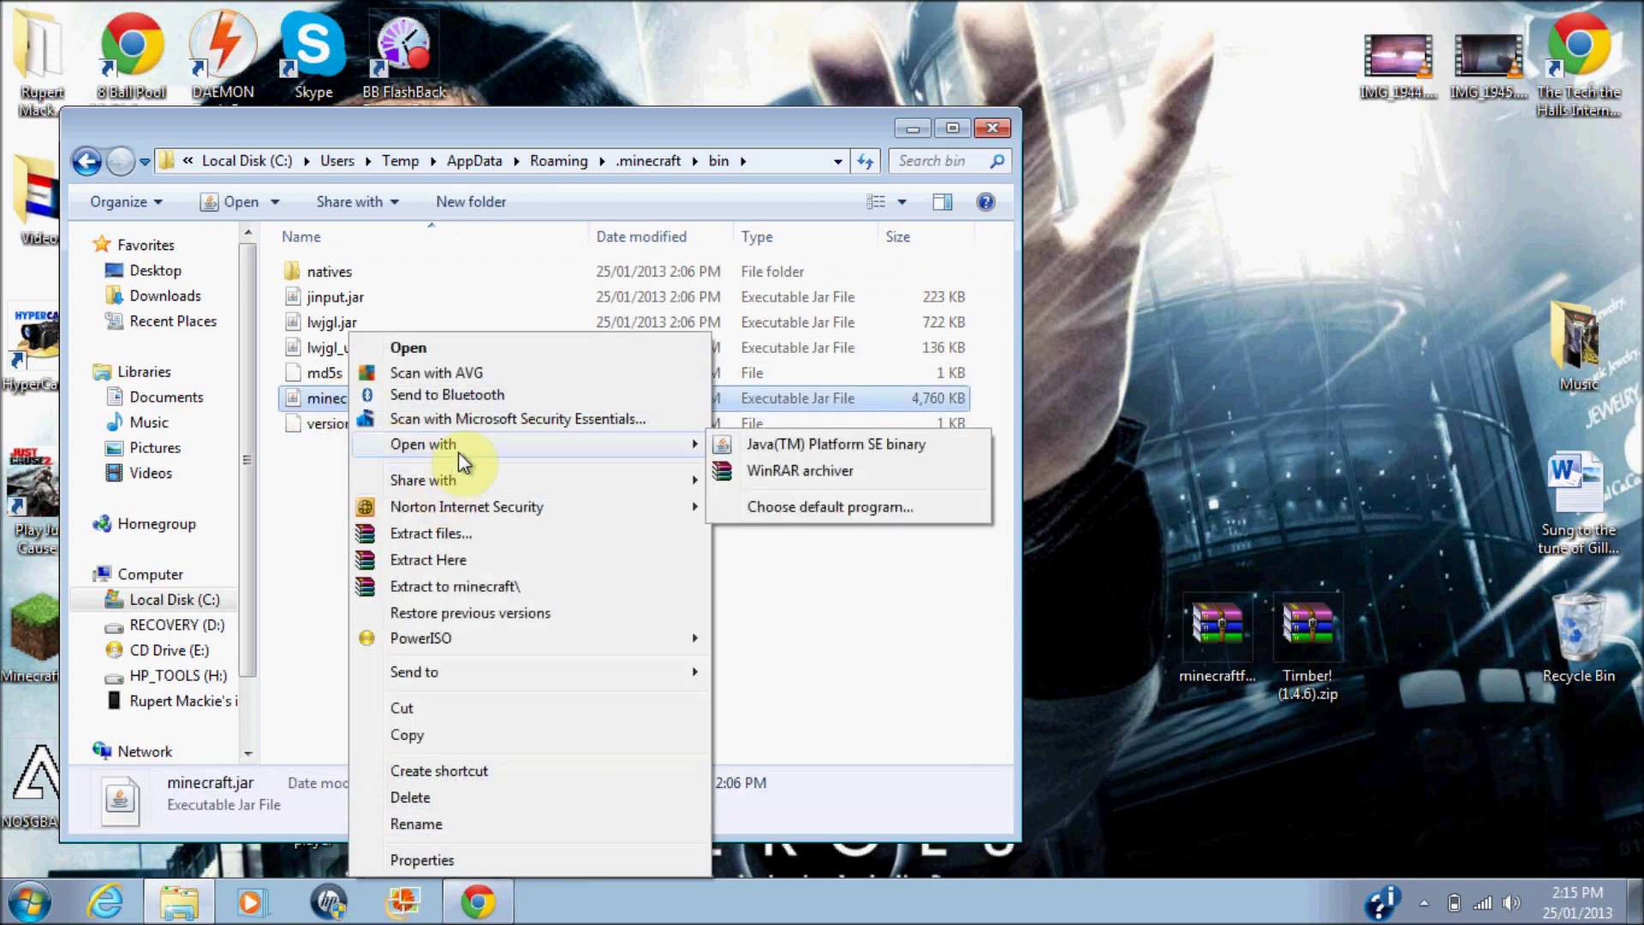
left_click(740, 479)
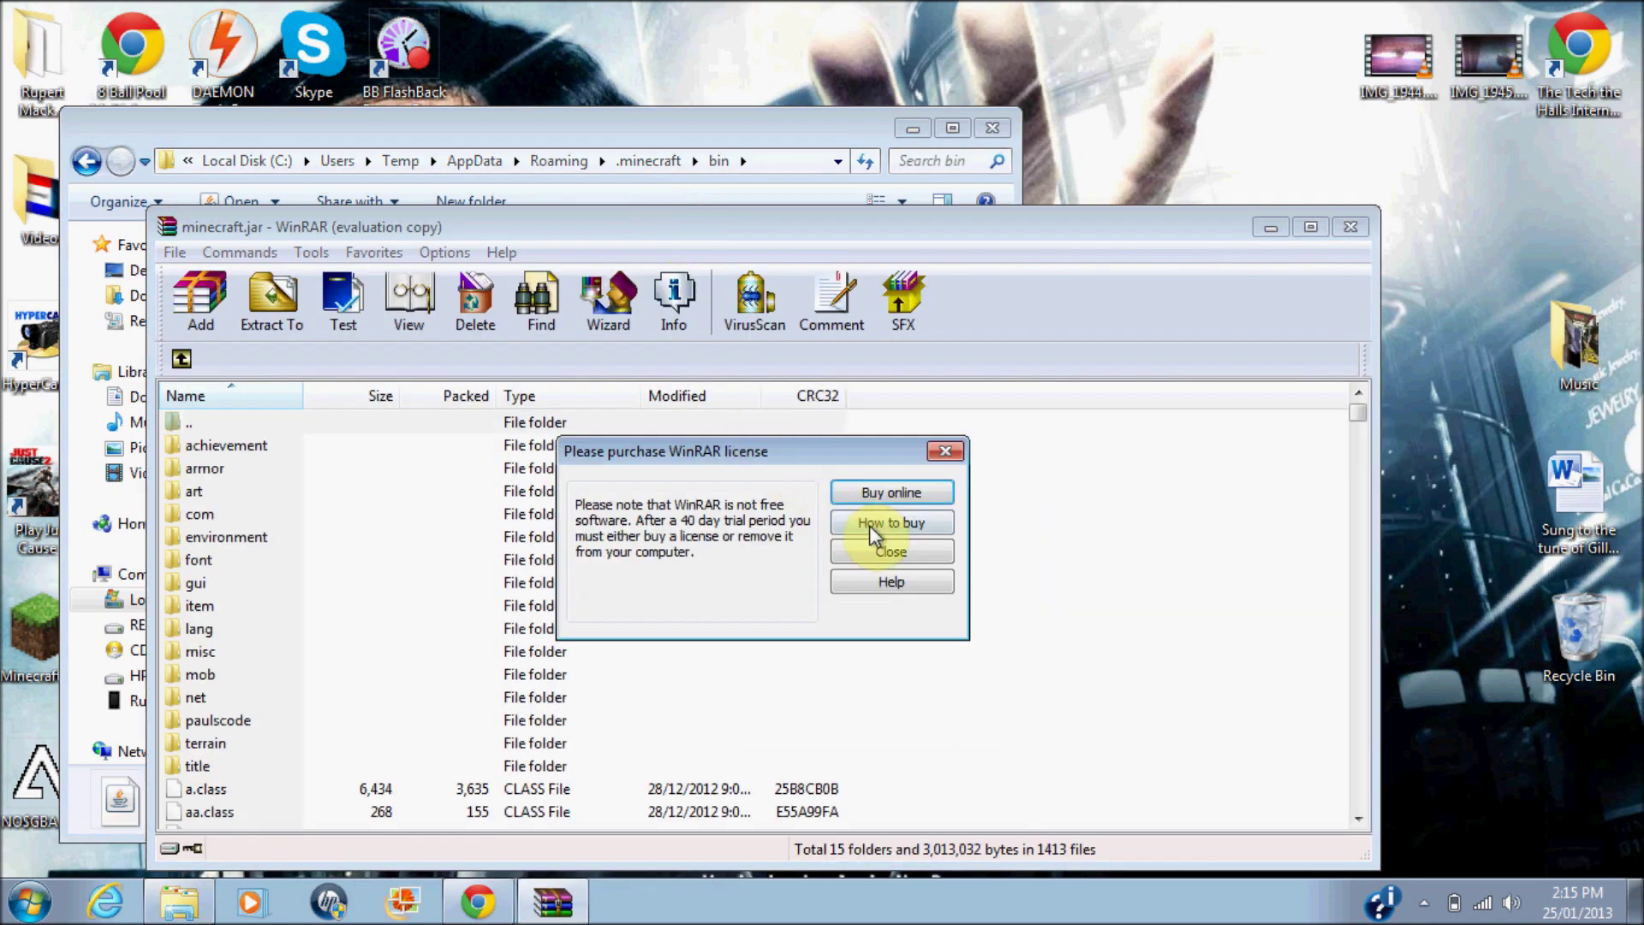
left_click(878, 555)
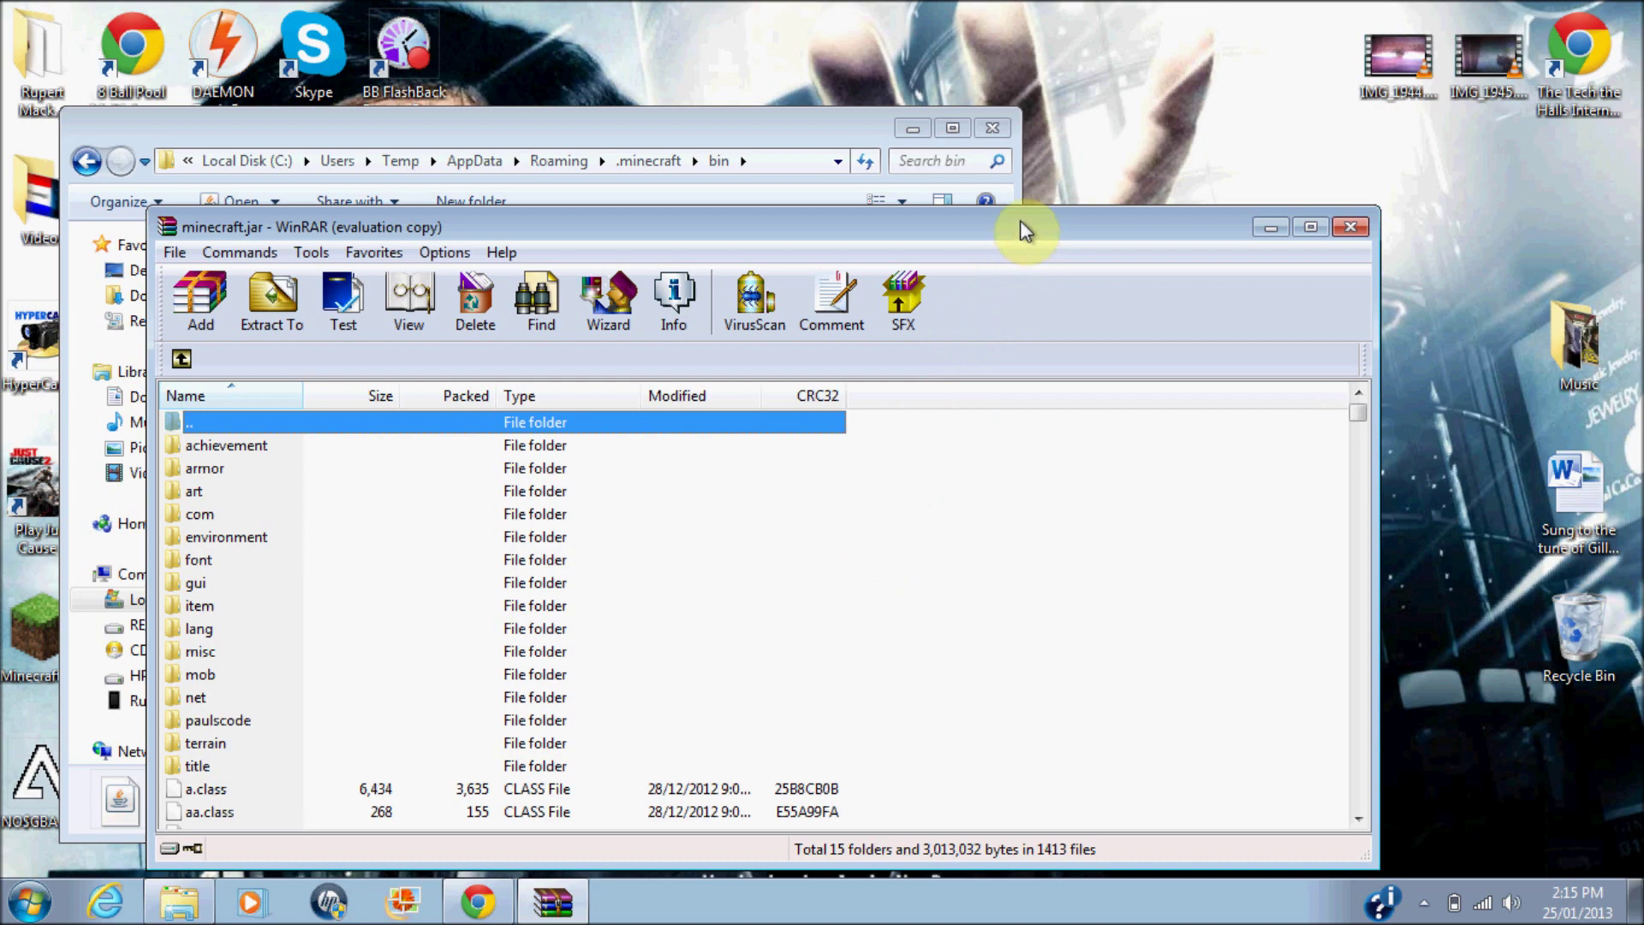
Step: Snap the minecraft.jar archive window to the left half of the screen and clear its file selection
left_click_drag(1021, 221, 966, 116)
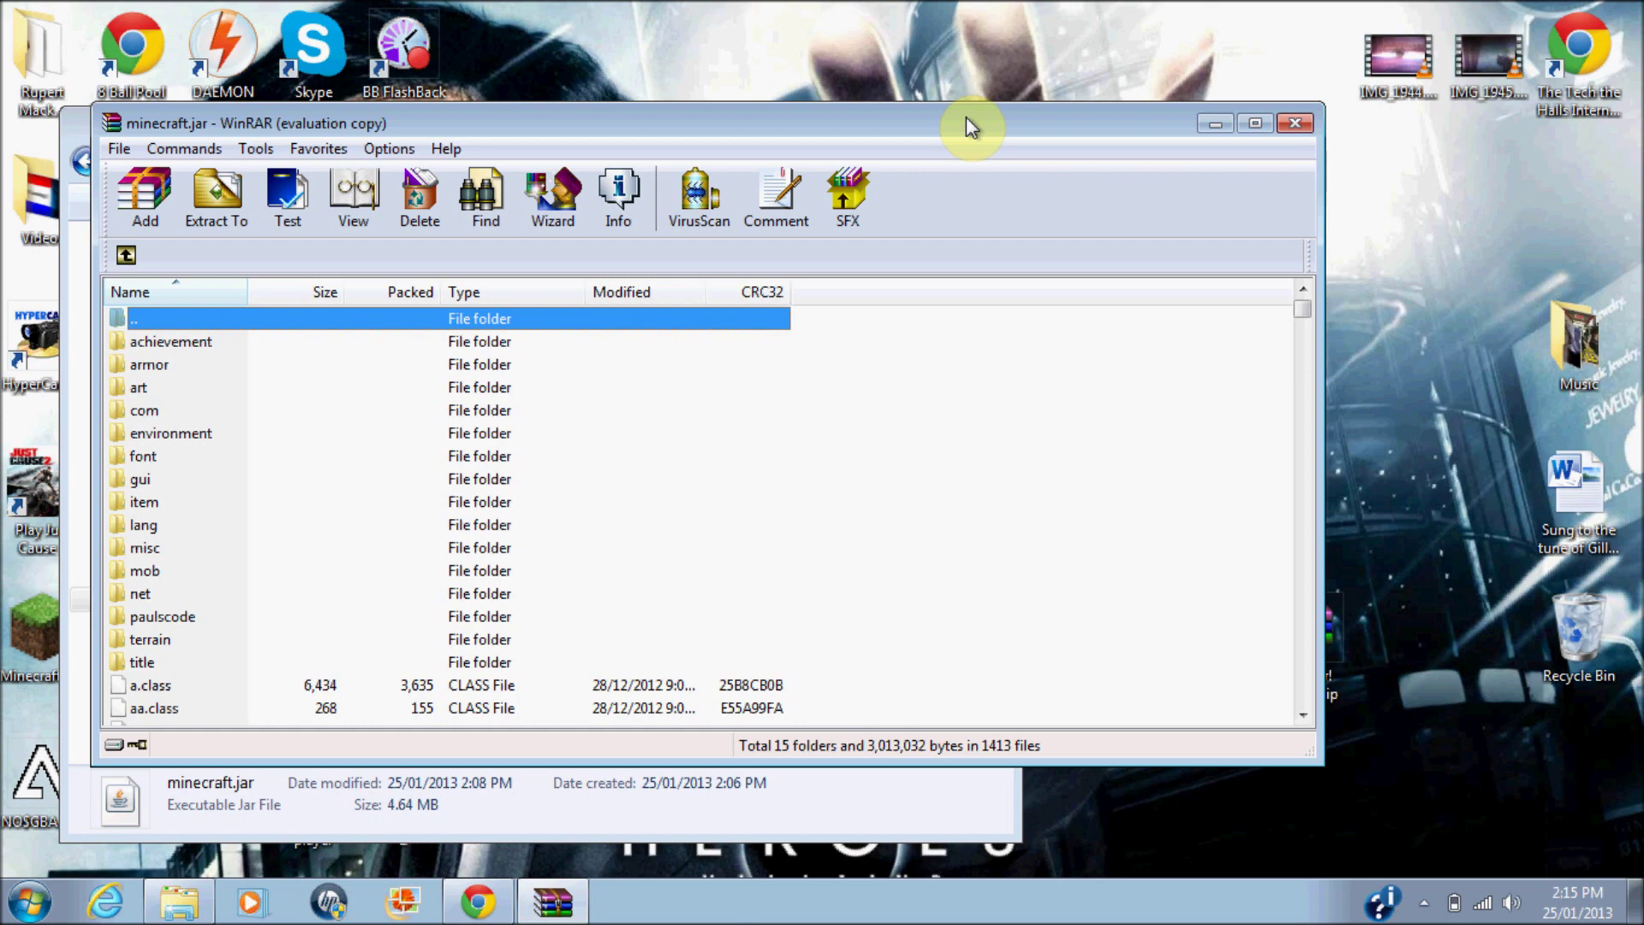
left_click_drag(966, 117, 3, 251)
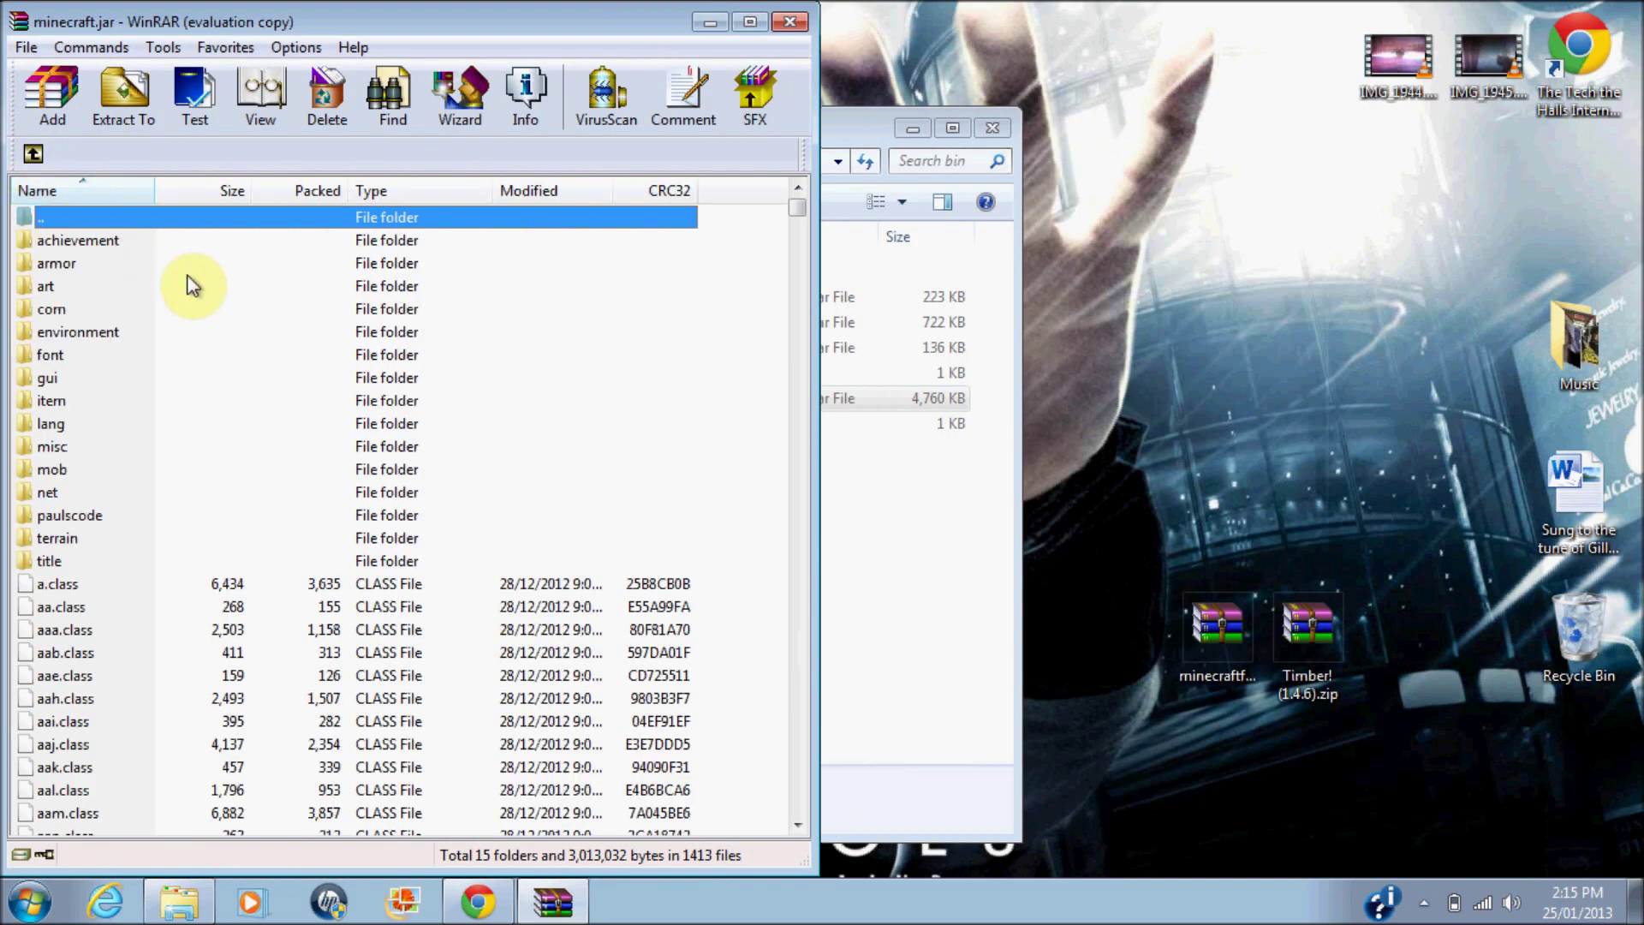
left_click(187, 281)
left_click(231, 471)
left_click(741, 405)
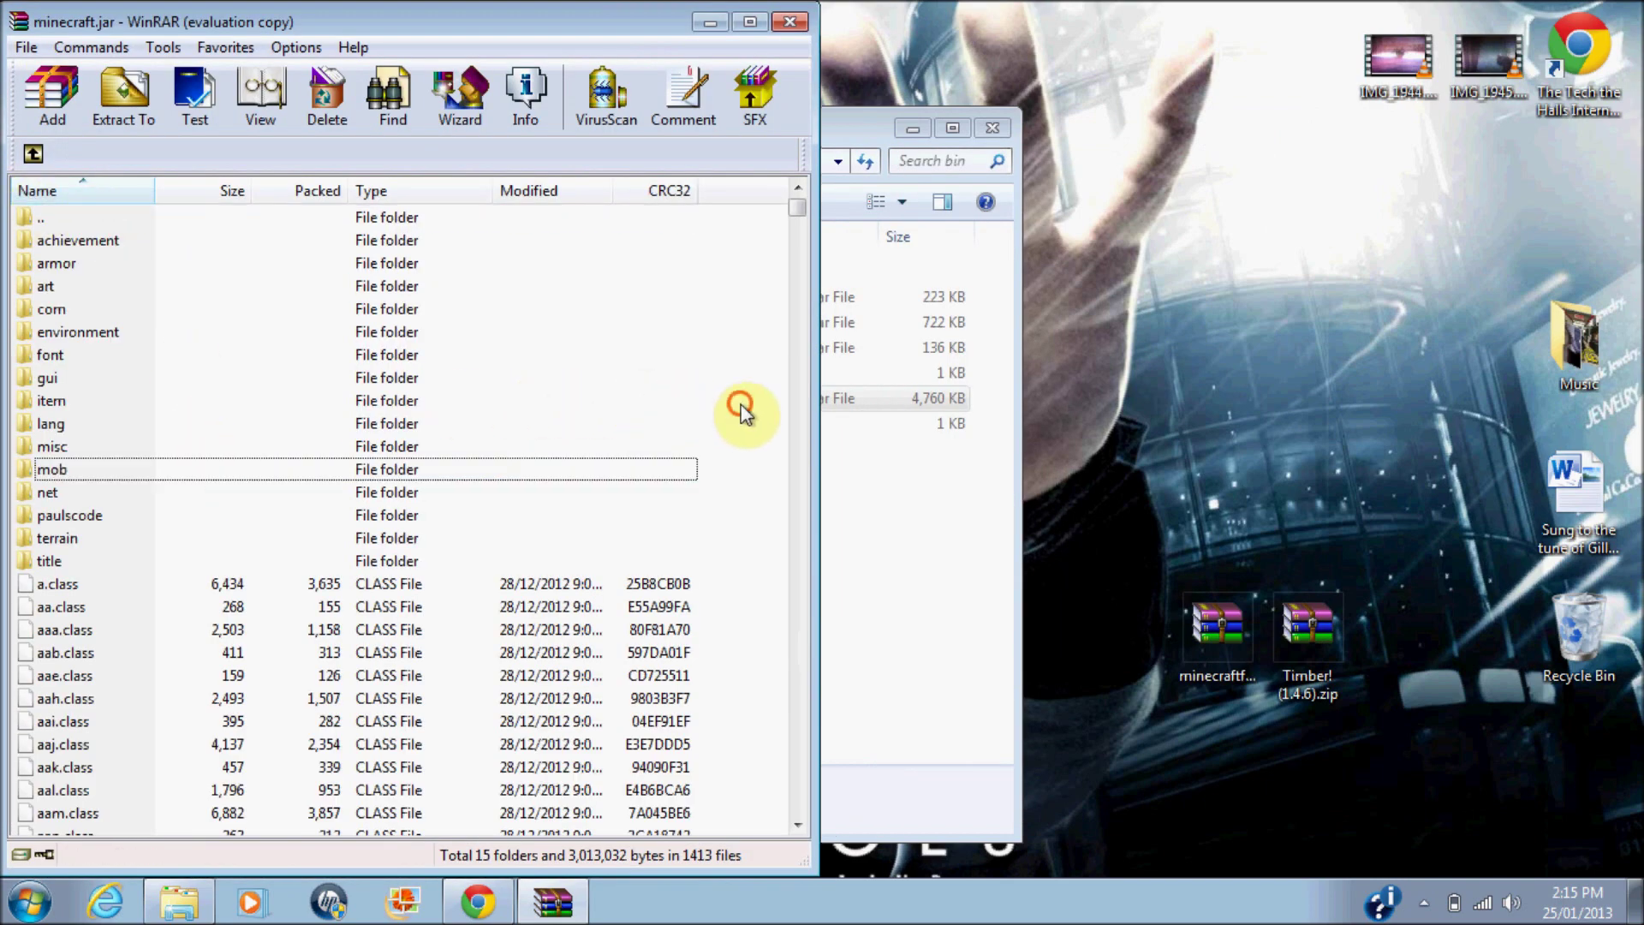
Step: Add the entire contents of minecraftforge-universal-1.4.7-6.6.0.507.zip to minecraft.jar, using the Add and replace files update mode
double_click(1209, 633)
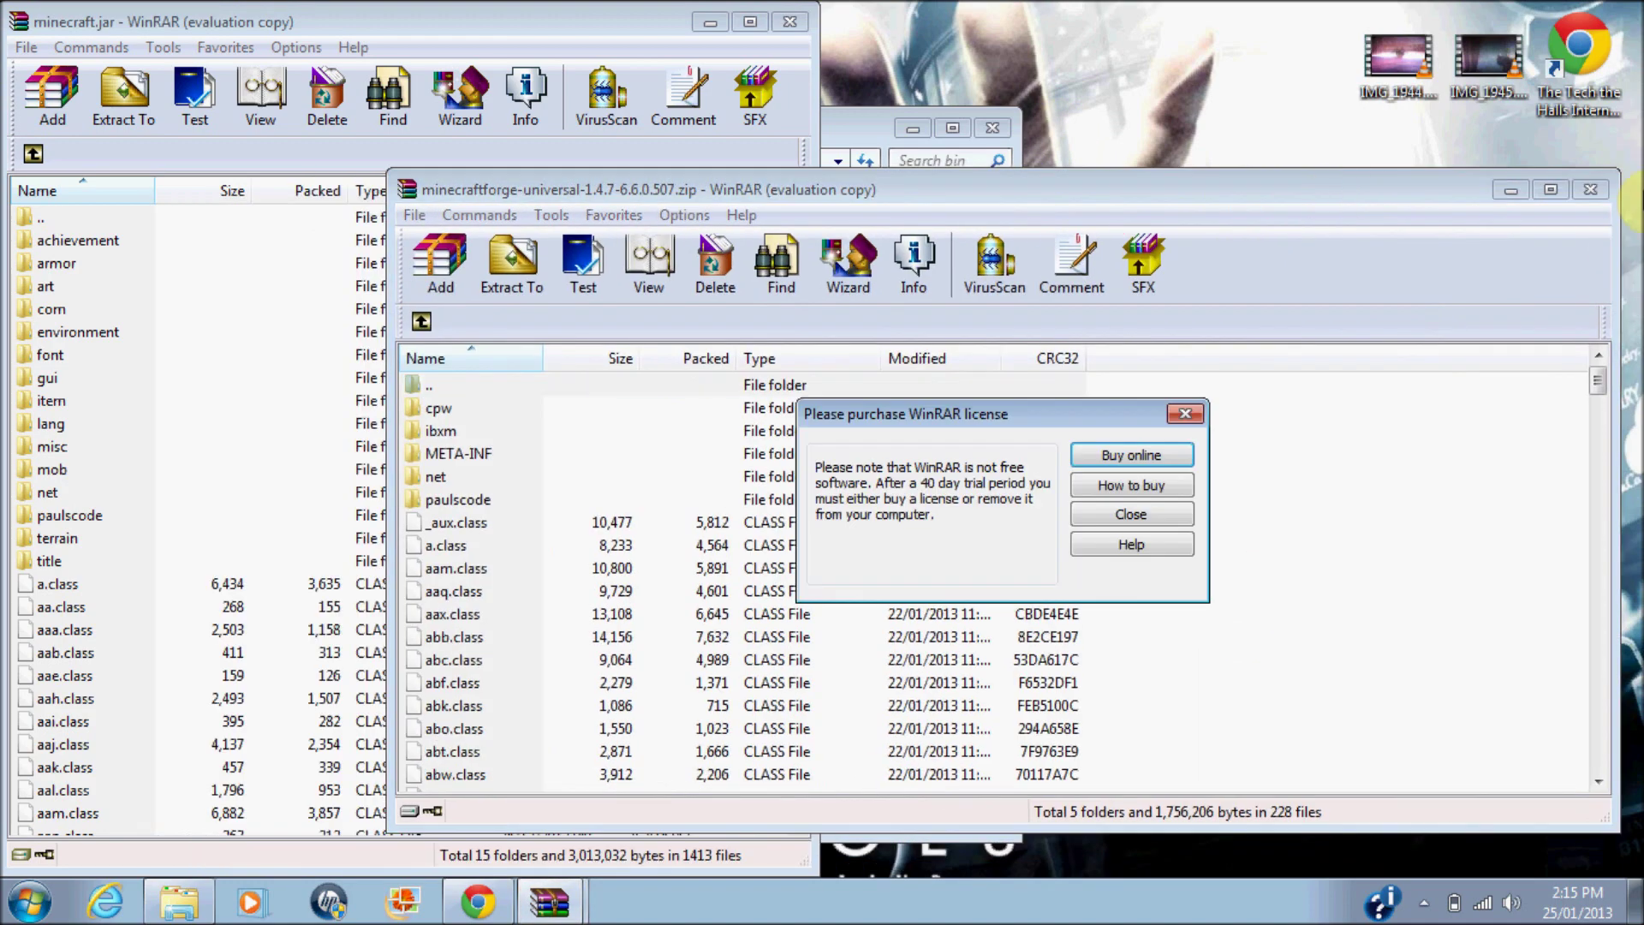
left_click(1129, 517)
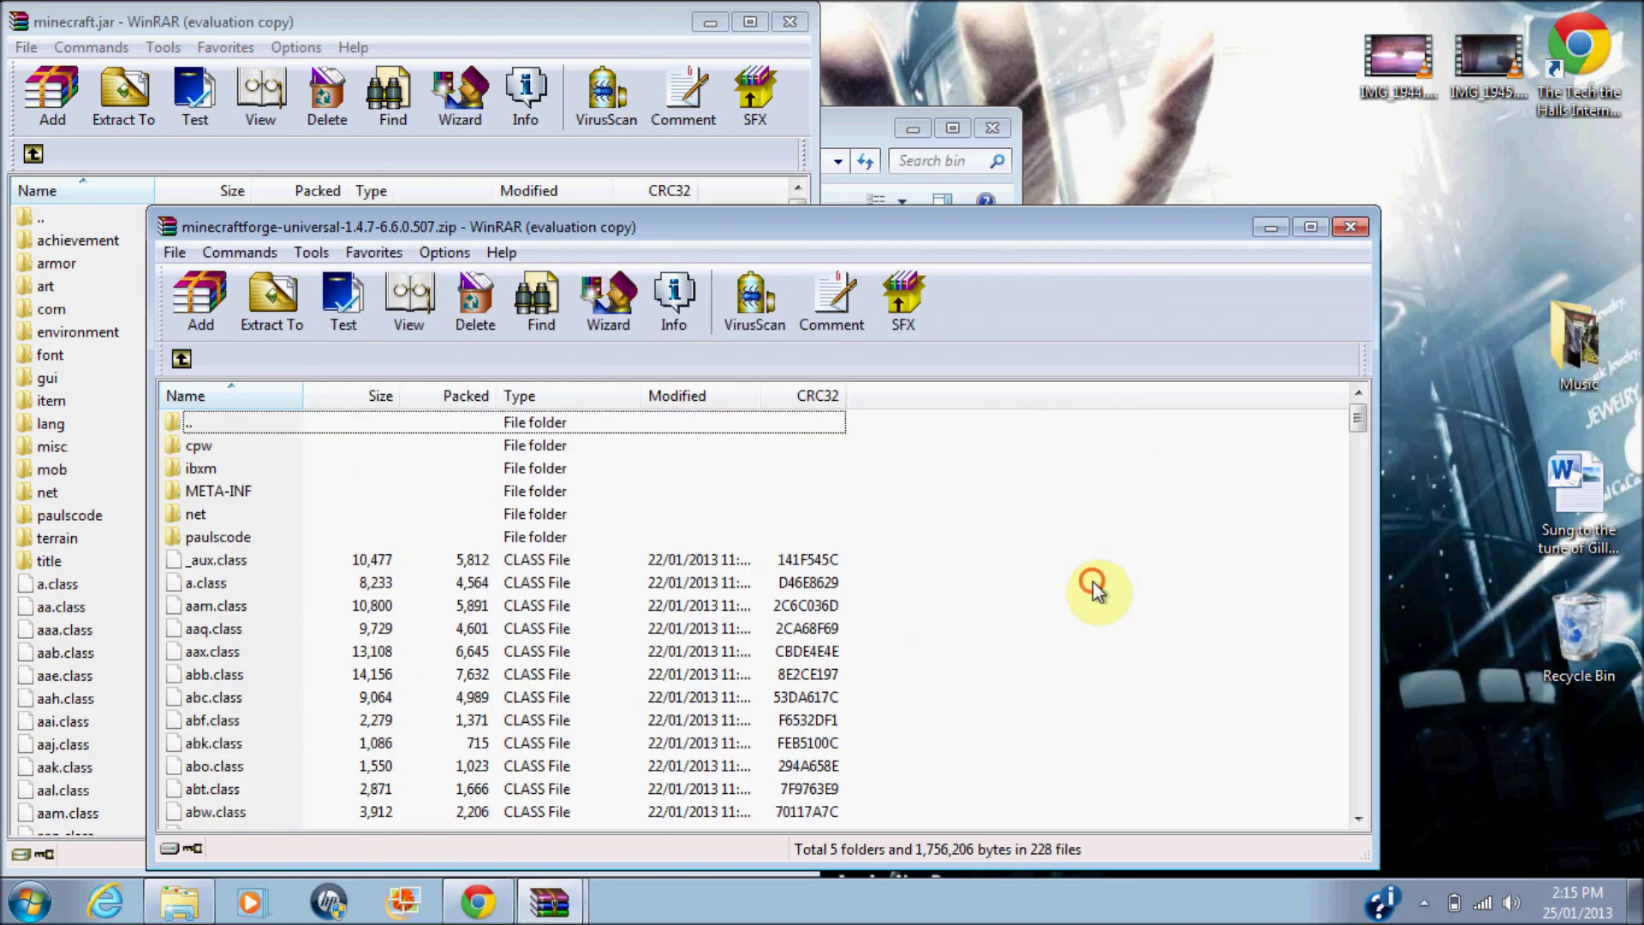
key("ctrl+a")
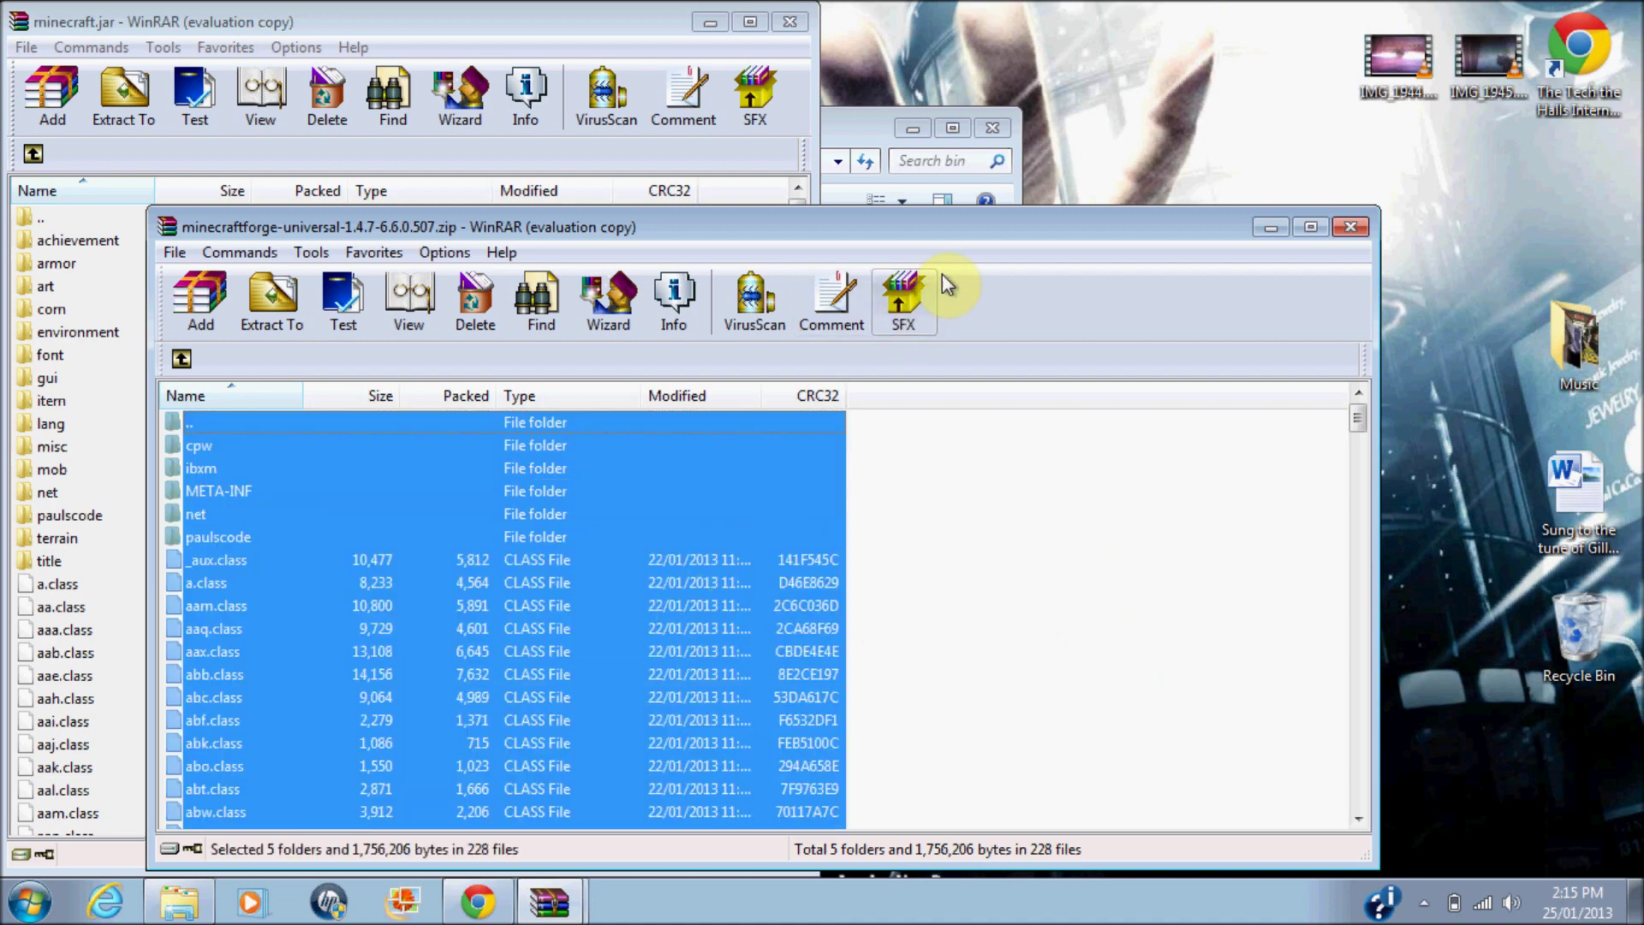
left_click_drag(983, 227, 1243, 125)
left_click_drag(680, 547, 271, 413)
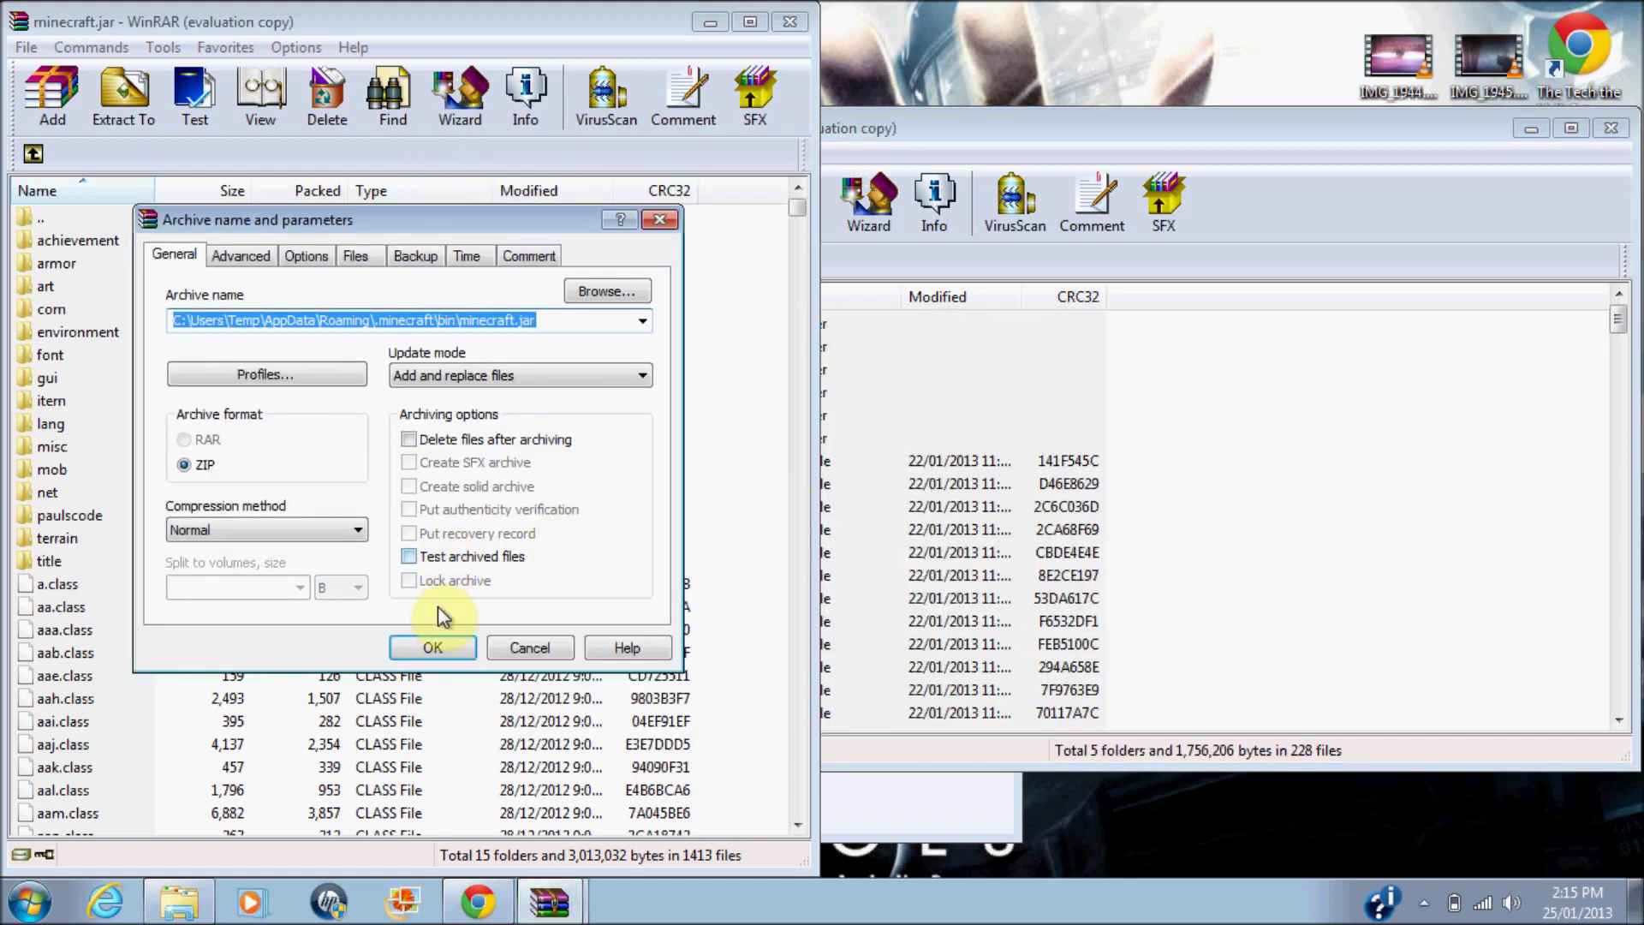
left_click(439, 638)
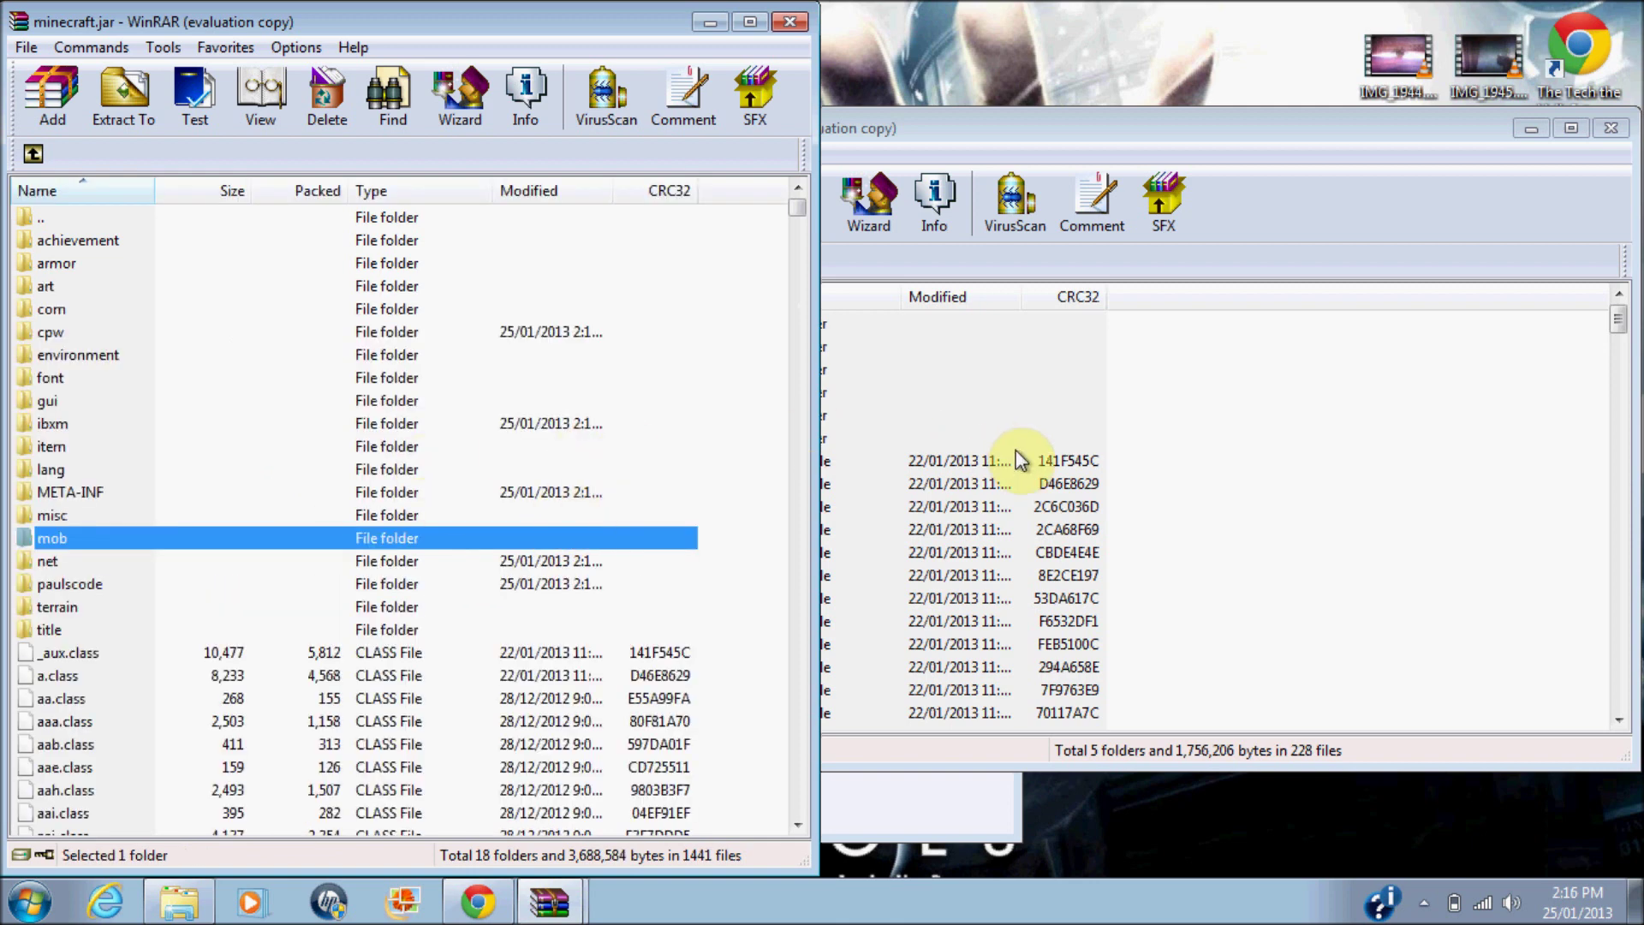
Step: Close the Forge archive and open Timber! (1.4.6).zip on the right half of the screen, dismissing the licence reminder
left_click(1281, 459)
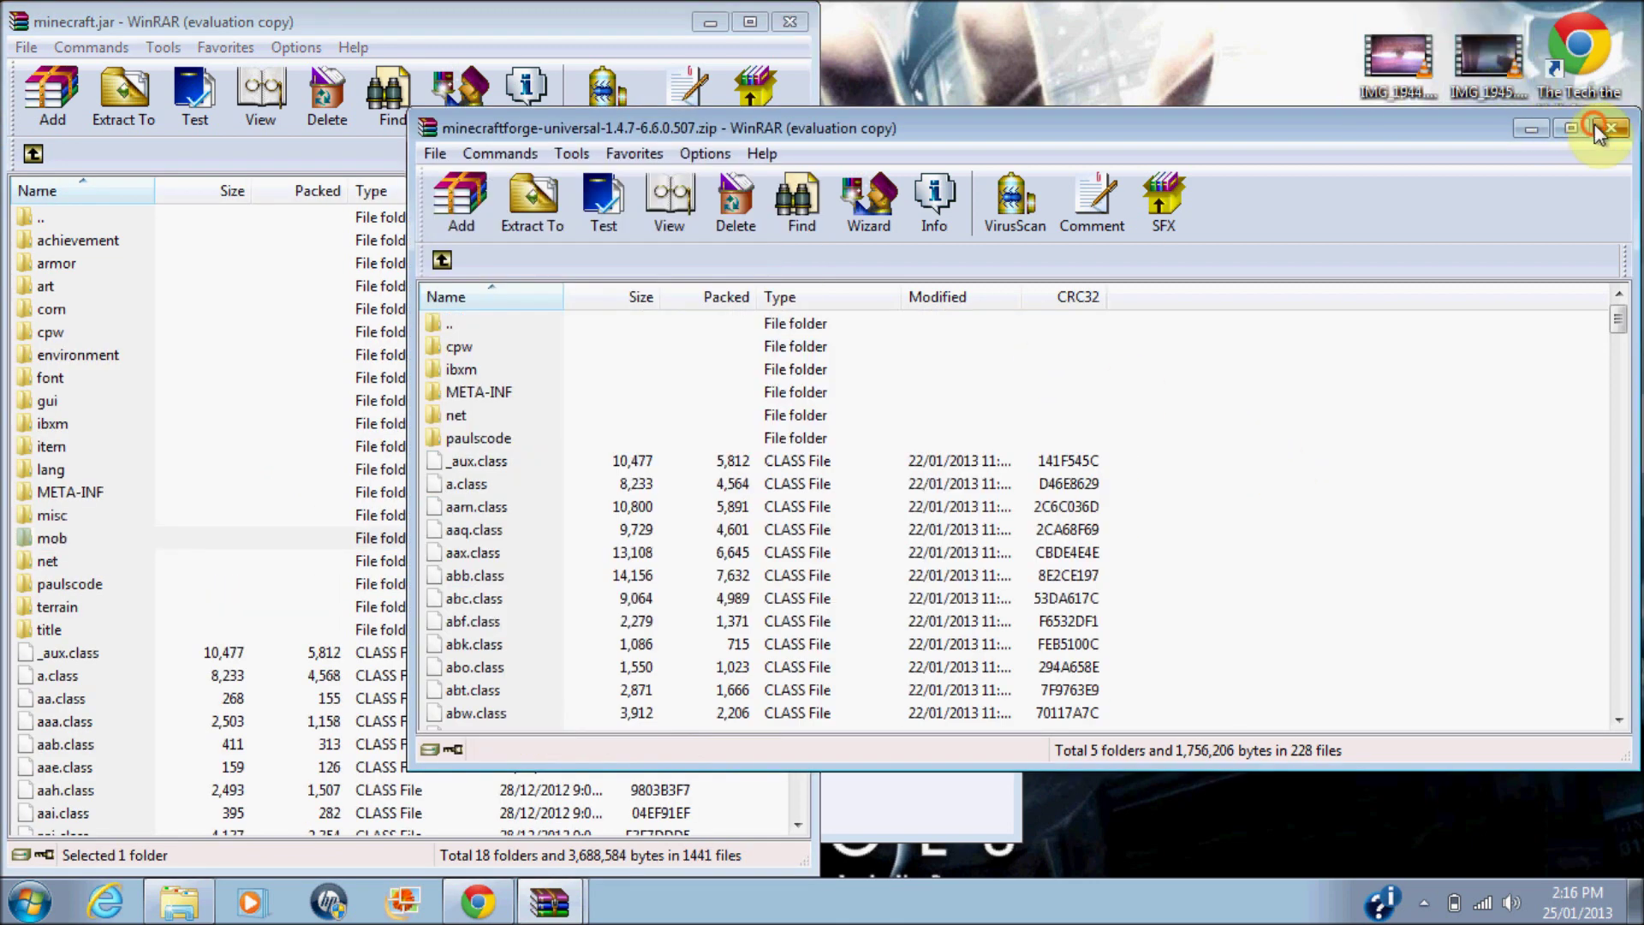
left_click(1610, 129)
double_click(1243, 678)
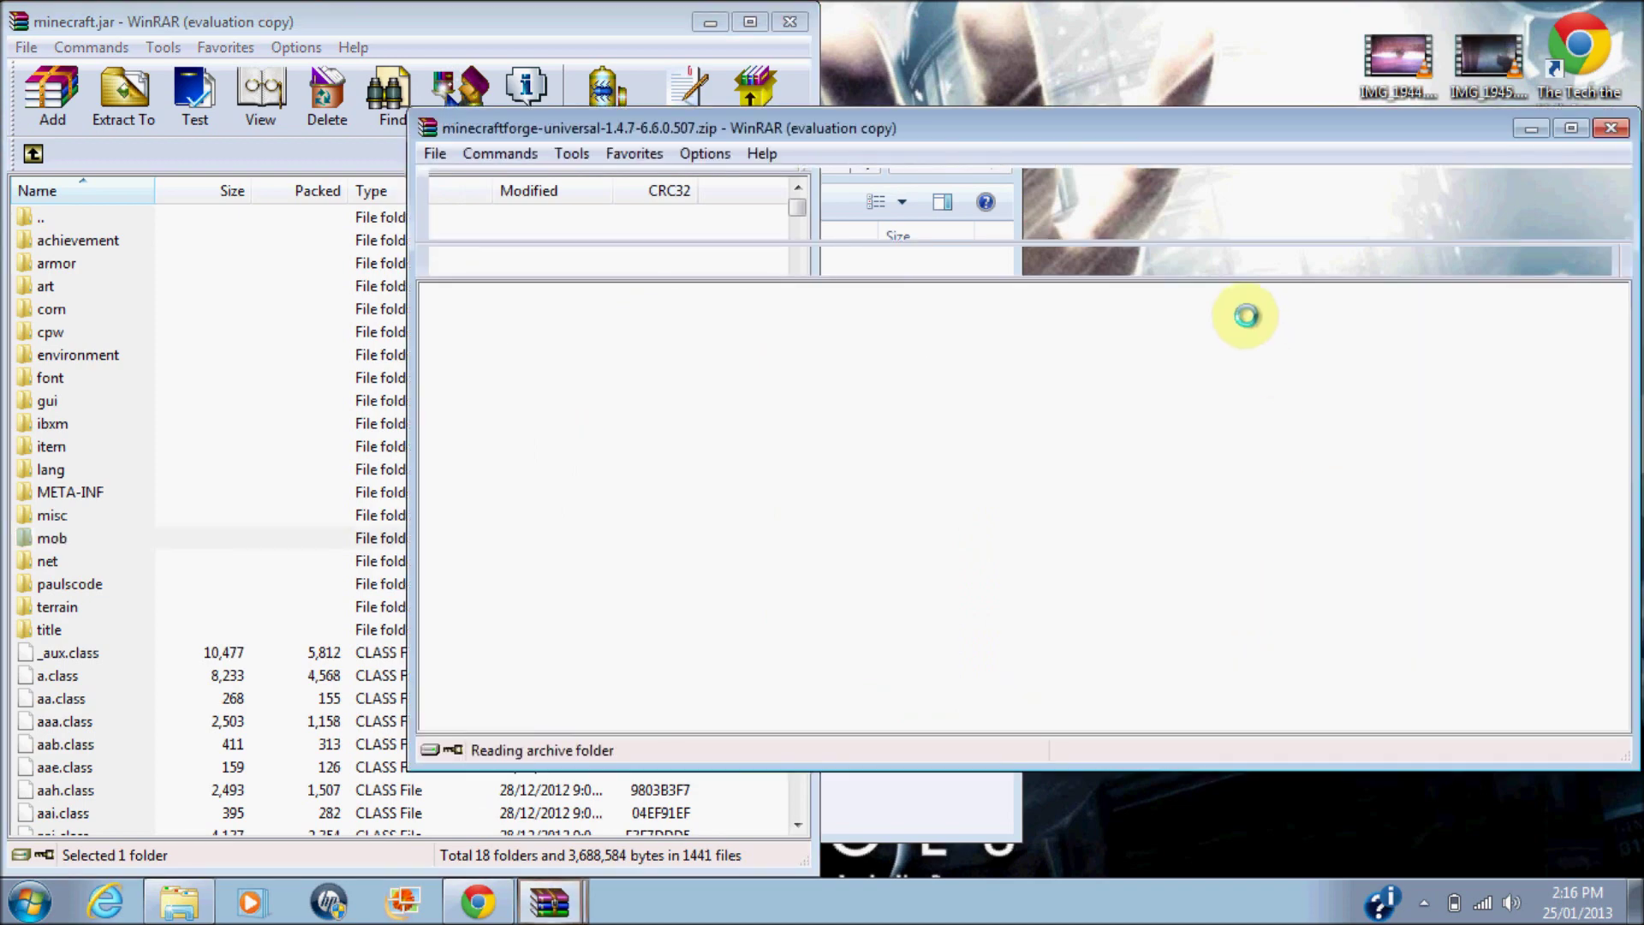
left_click(1610, 129)
double_click(1340, 635)
left_click(995, 171)
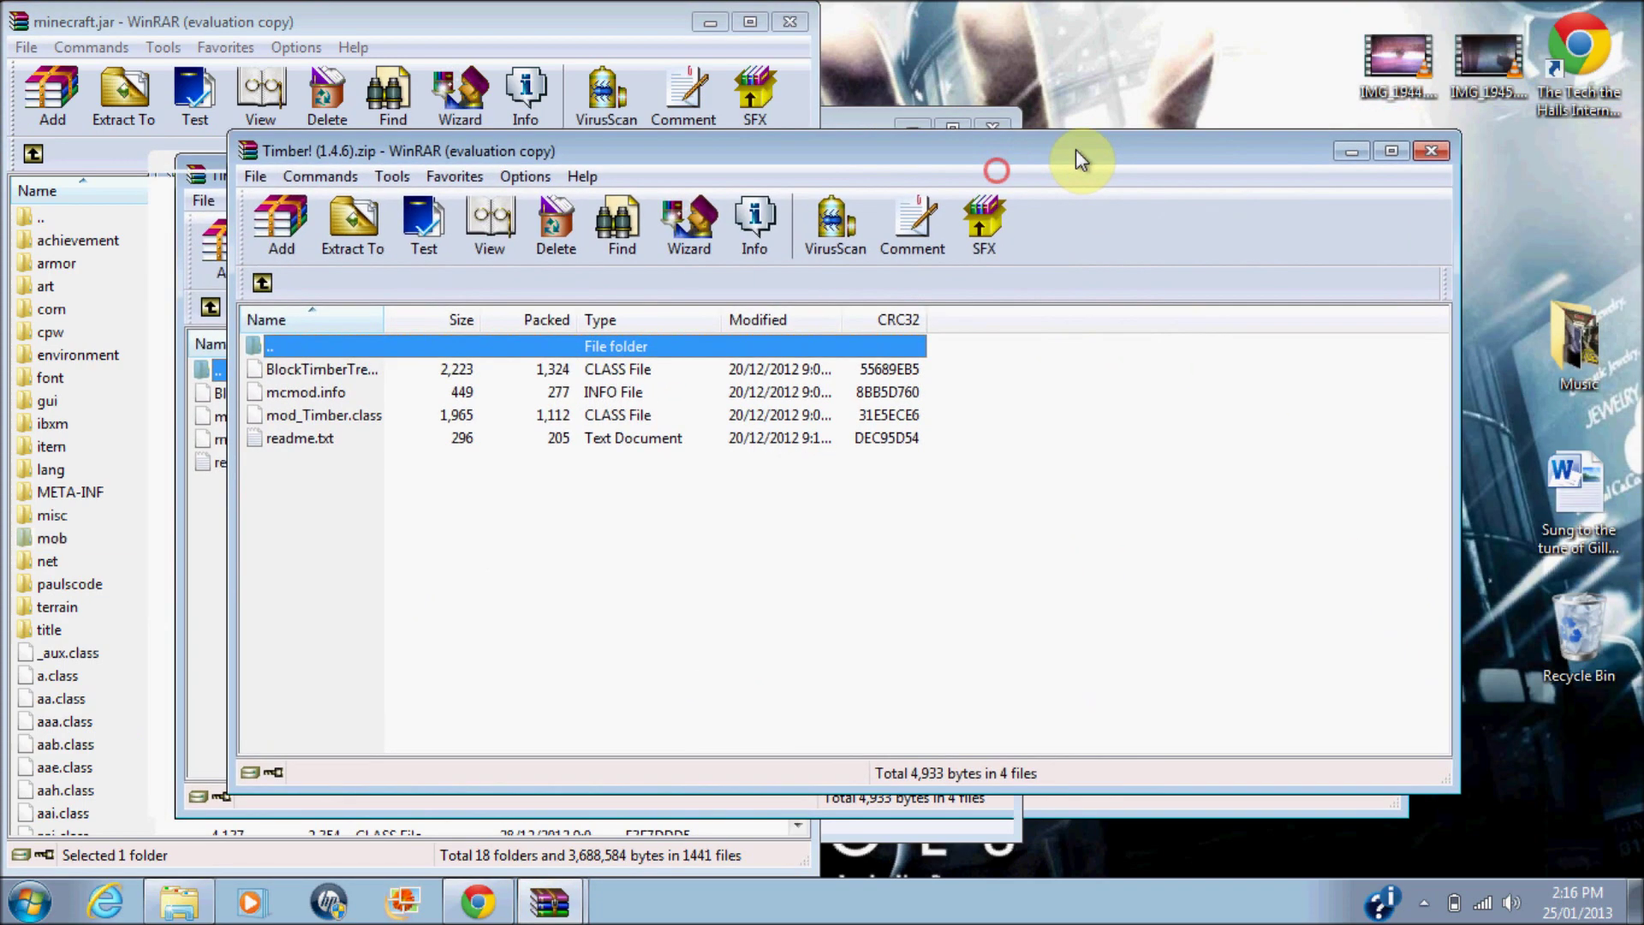
left_click_drag(1075, 149, 1637, 189)
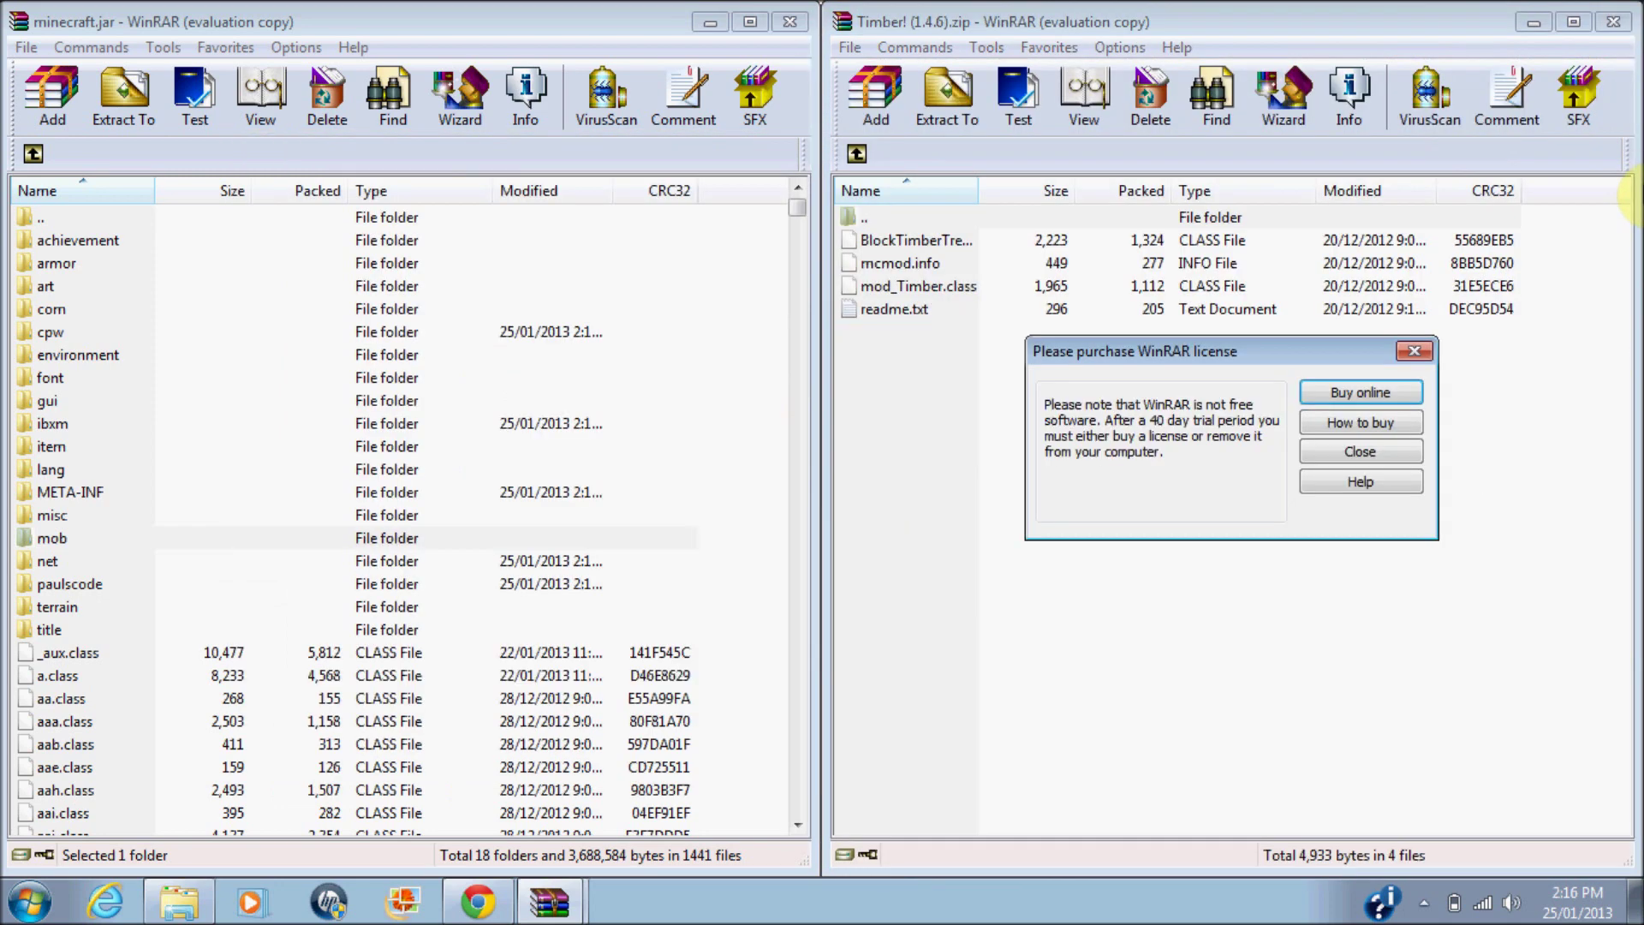
left_click(1405, 454)
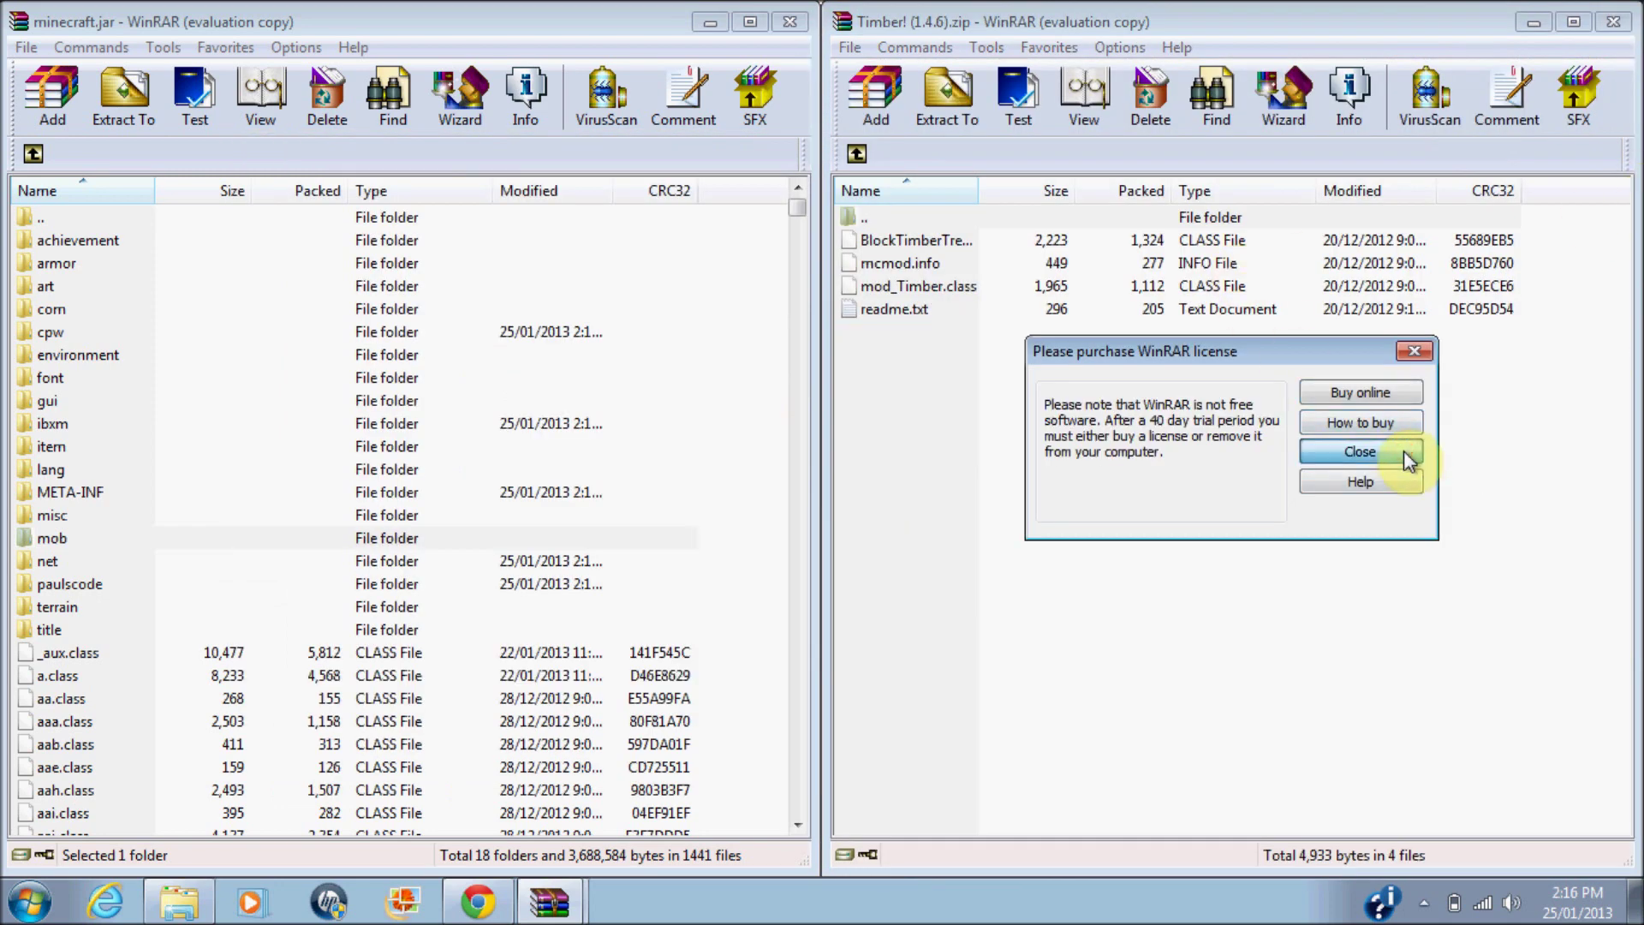
Step: Add all the files of Timber! (1.4.6).zip to minecraft.jar, using the Add and replace files update mode
left_click(990, 412)
left_click_drag(997, 438, 272, 377)
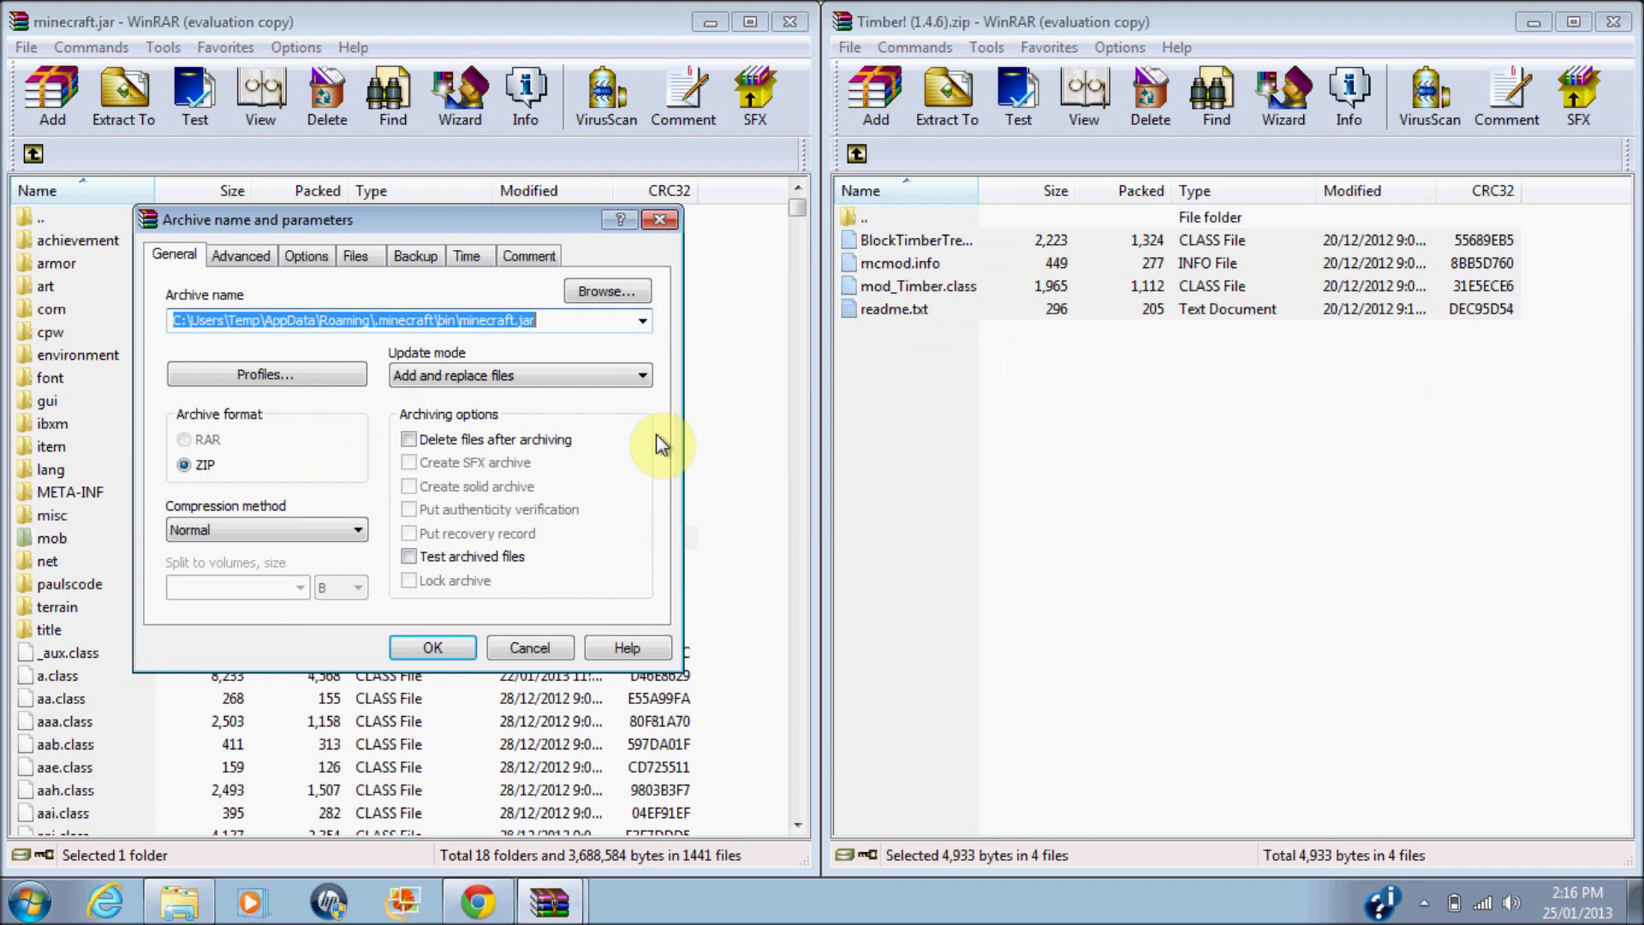
left_click(433, 651)
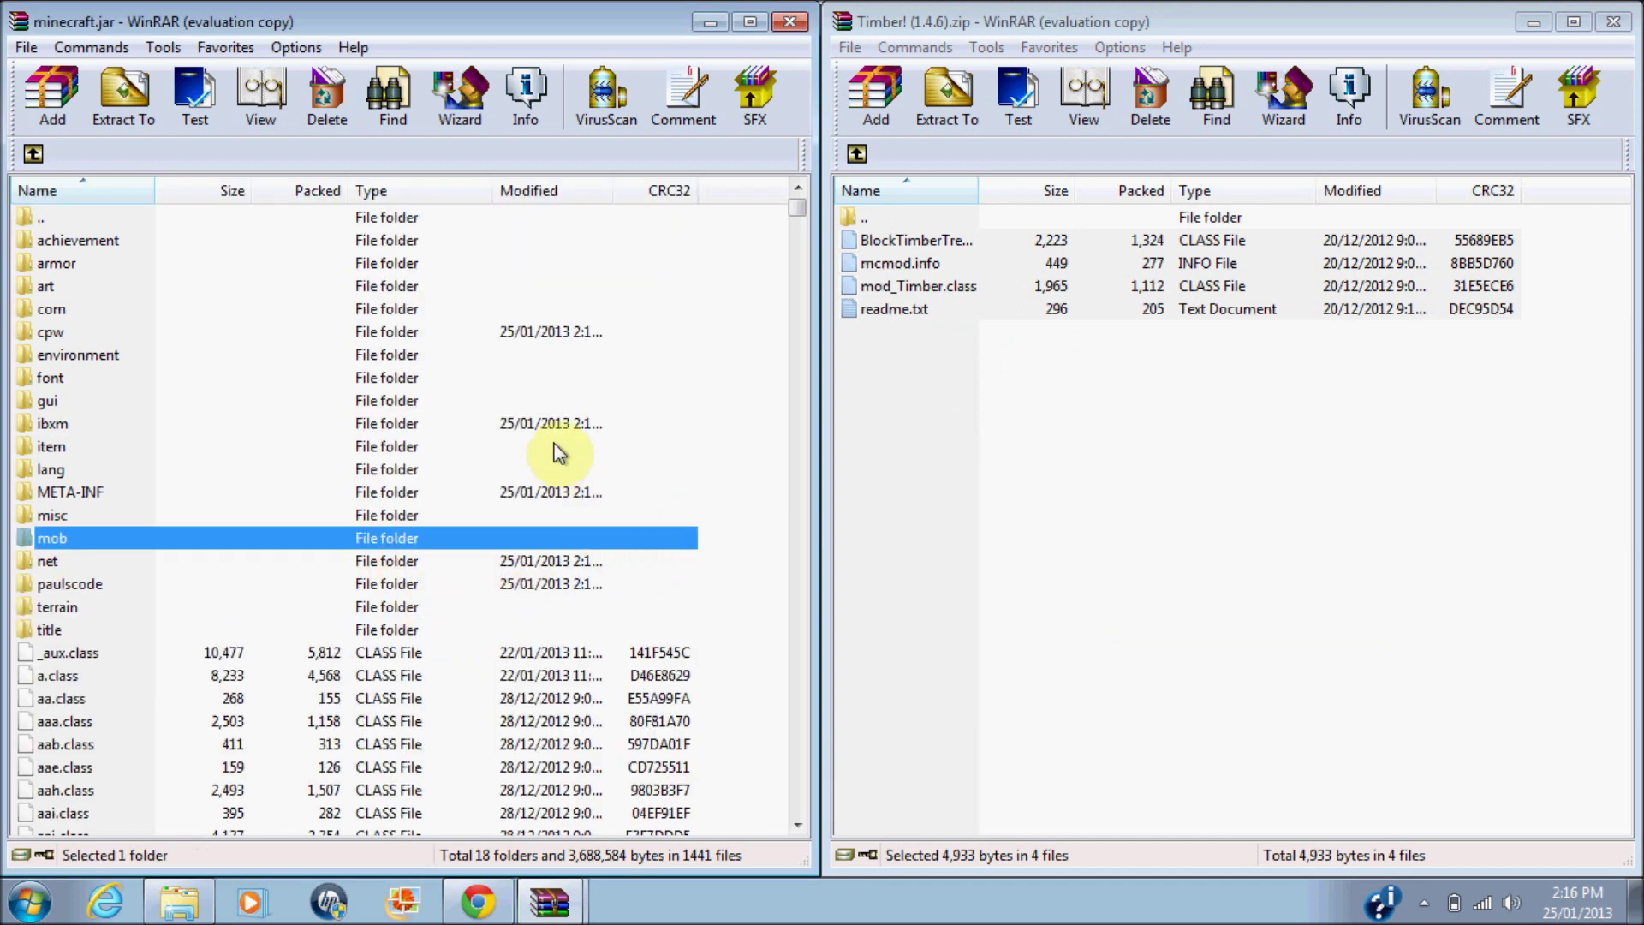
Step: Delete the META-INF folder from minecraft.jar
left_click(556, 492)
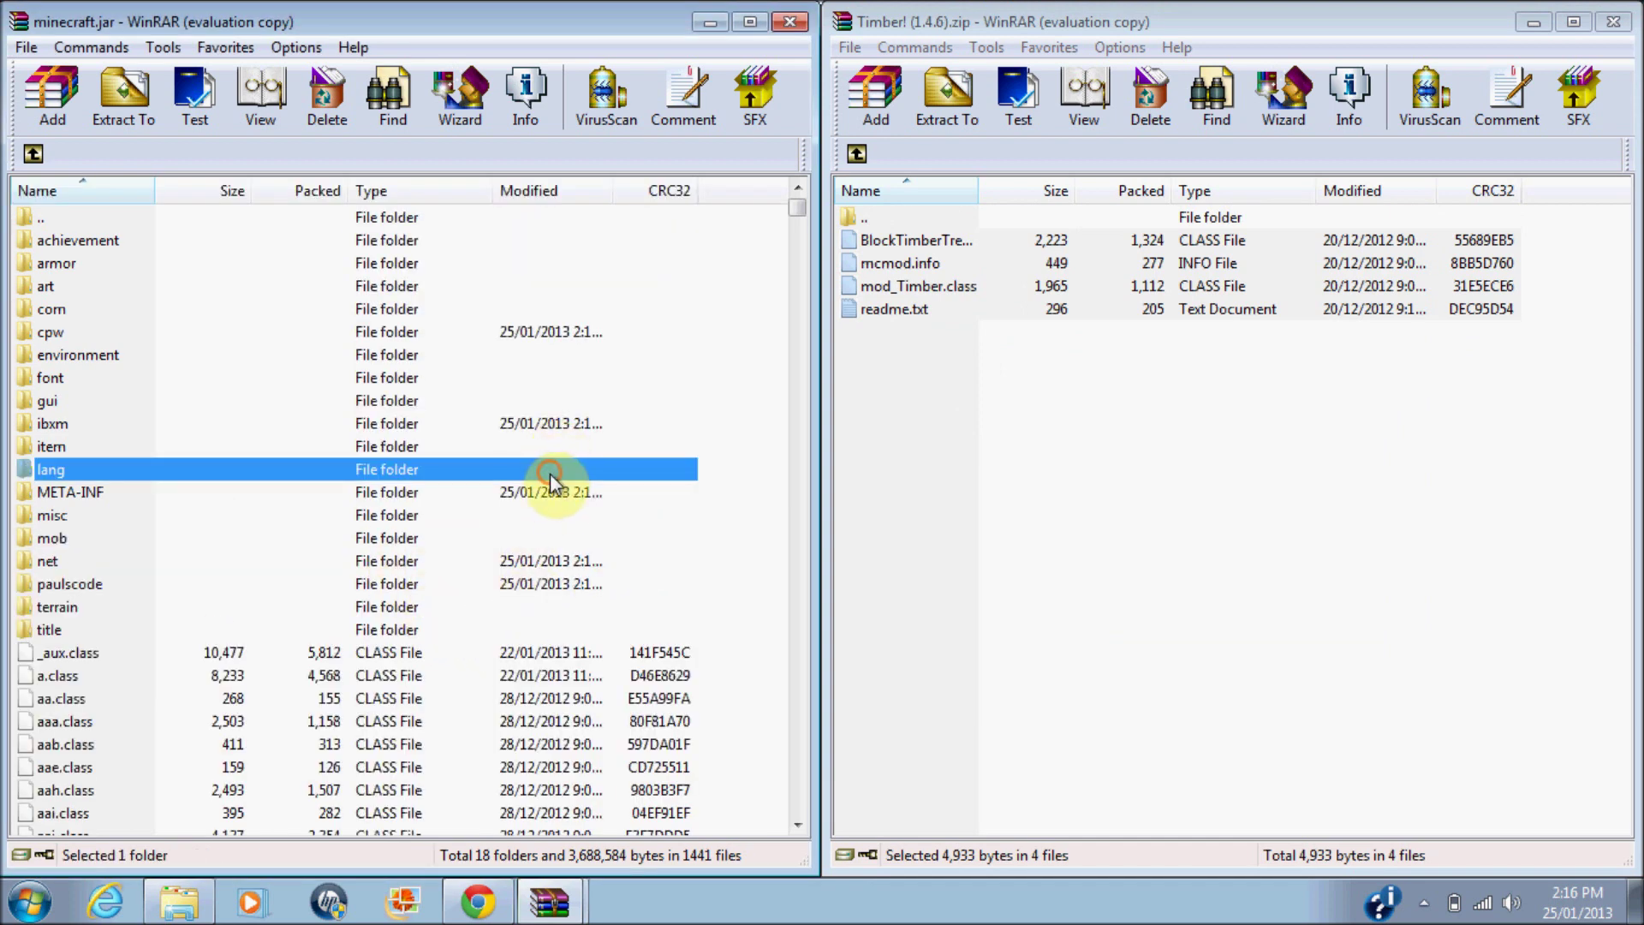
right_click(111, 495)
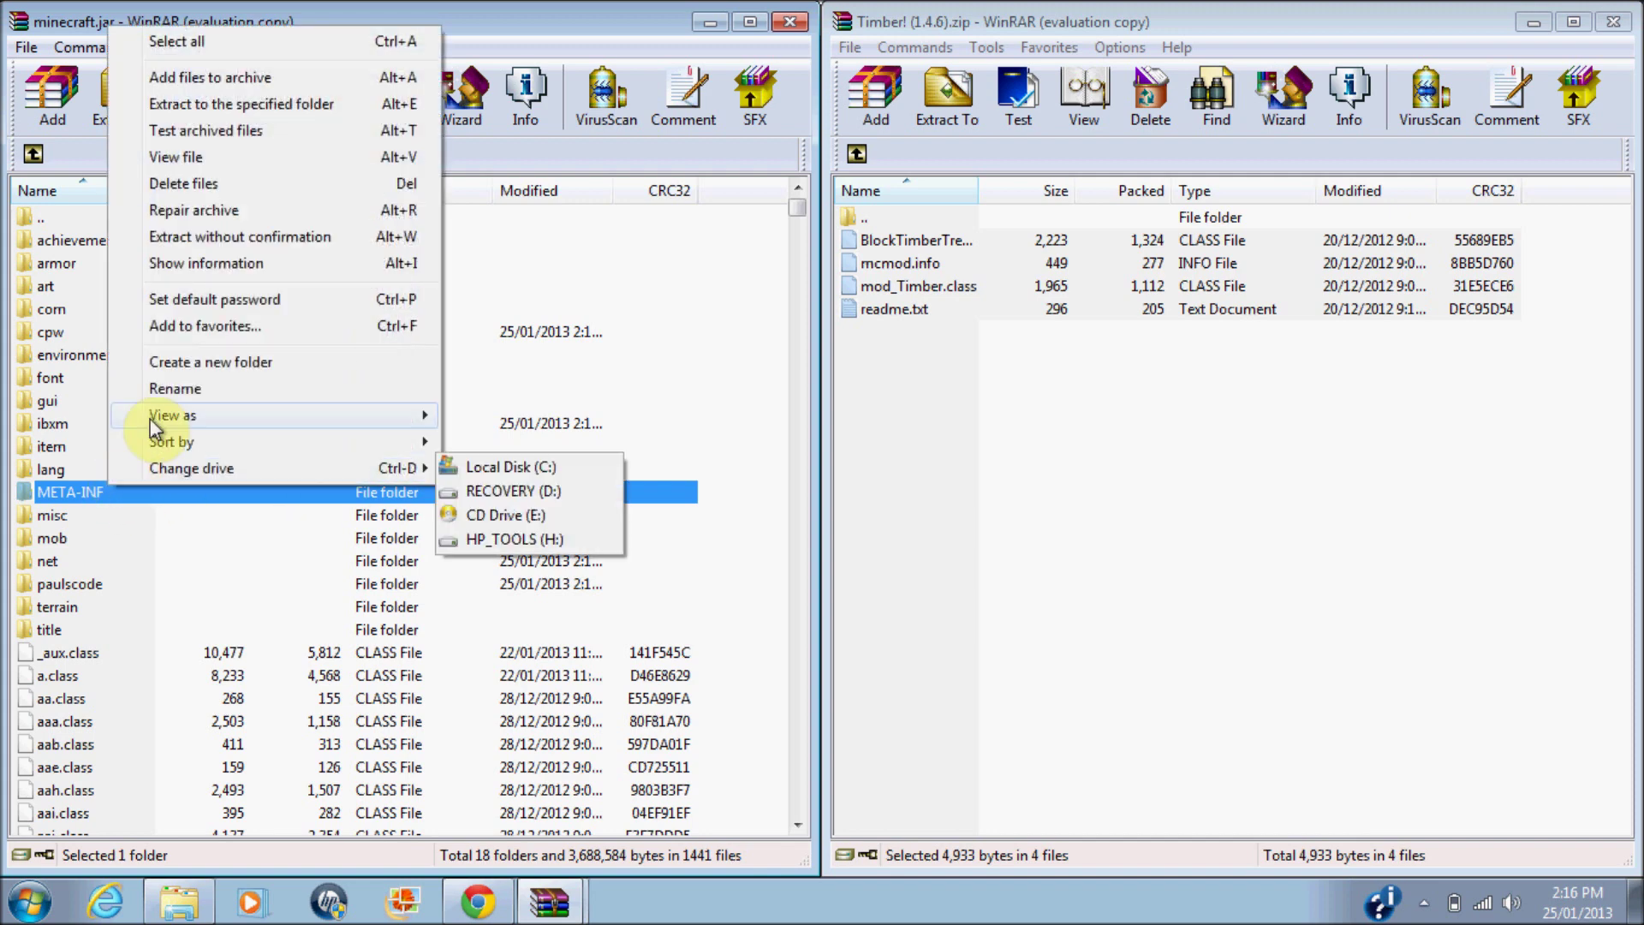
left_click(214, 184)
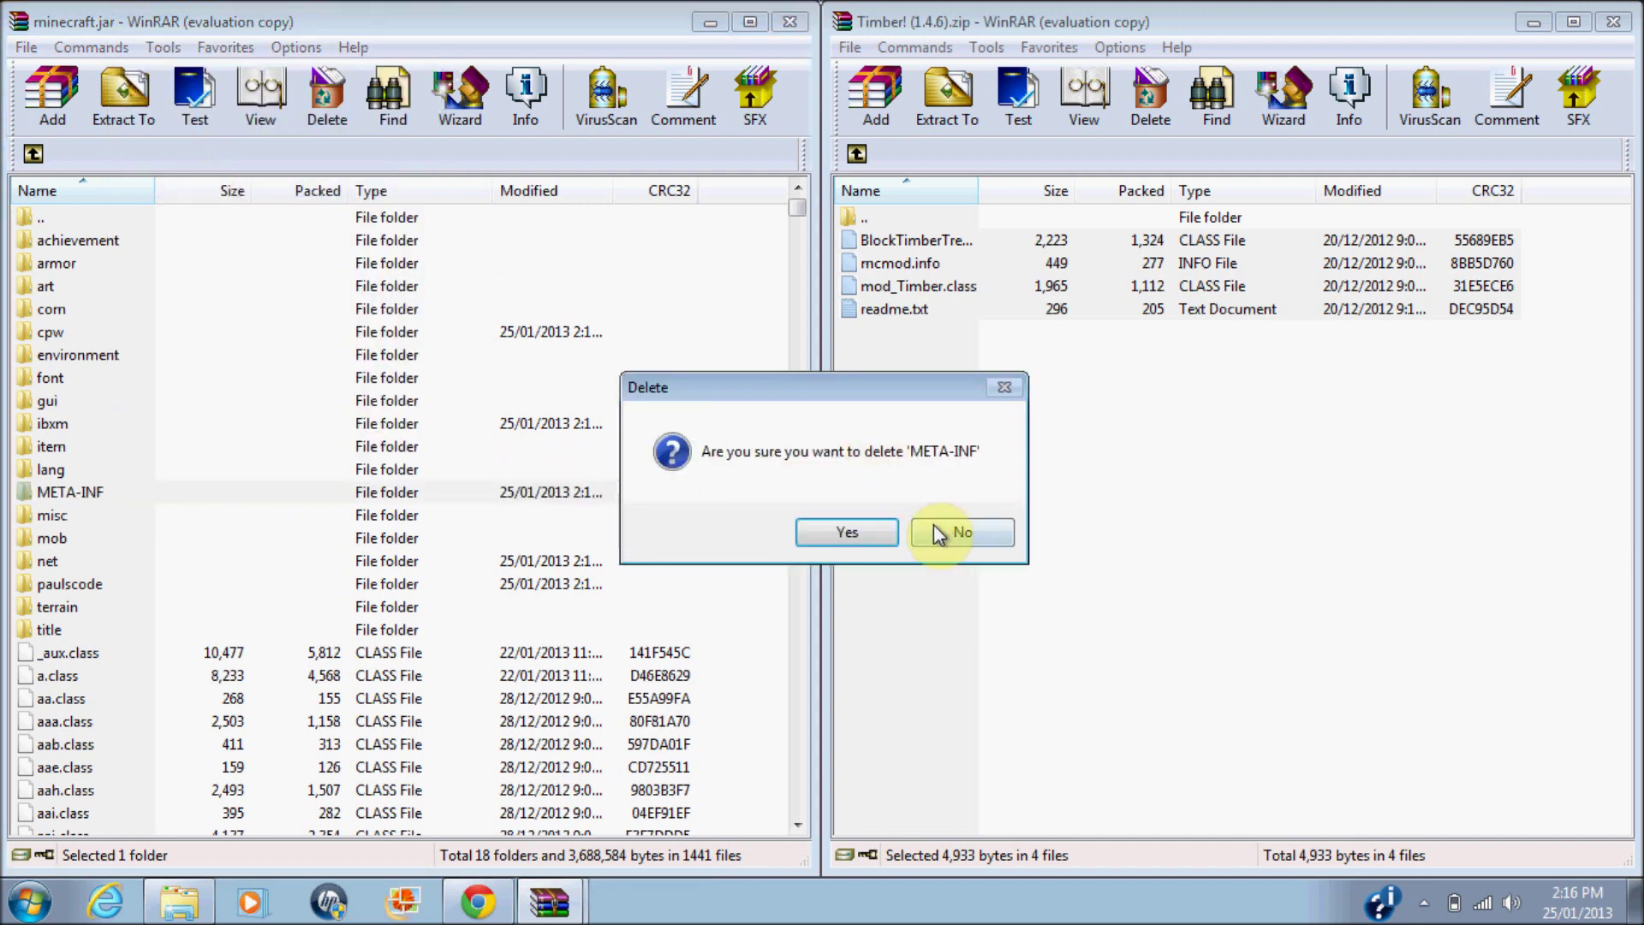
left_click(883, 525)
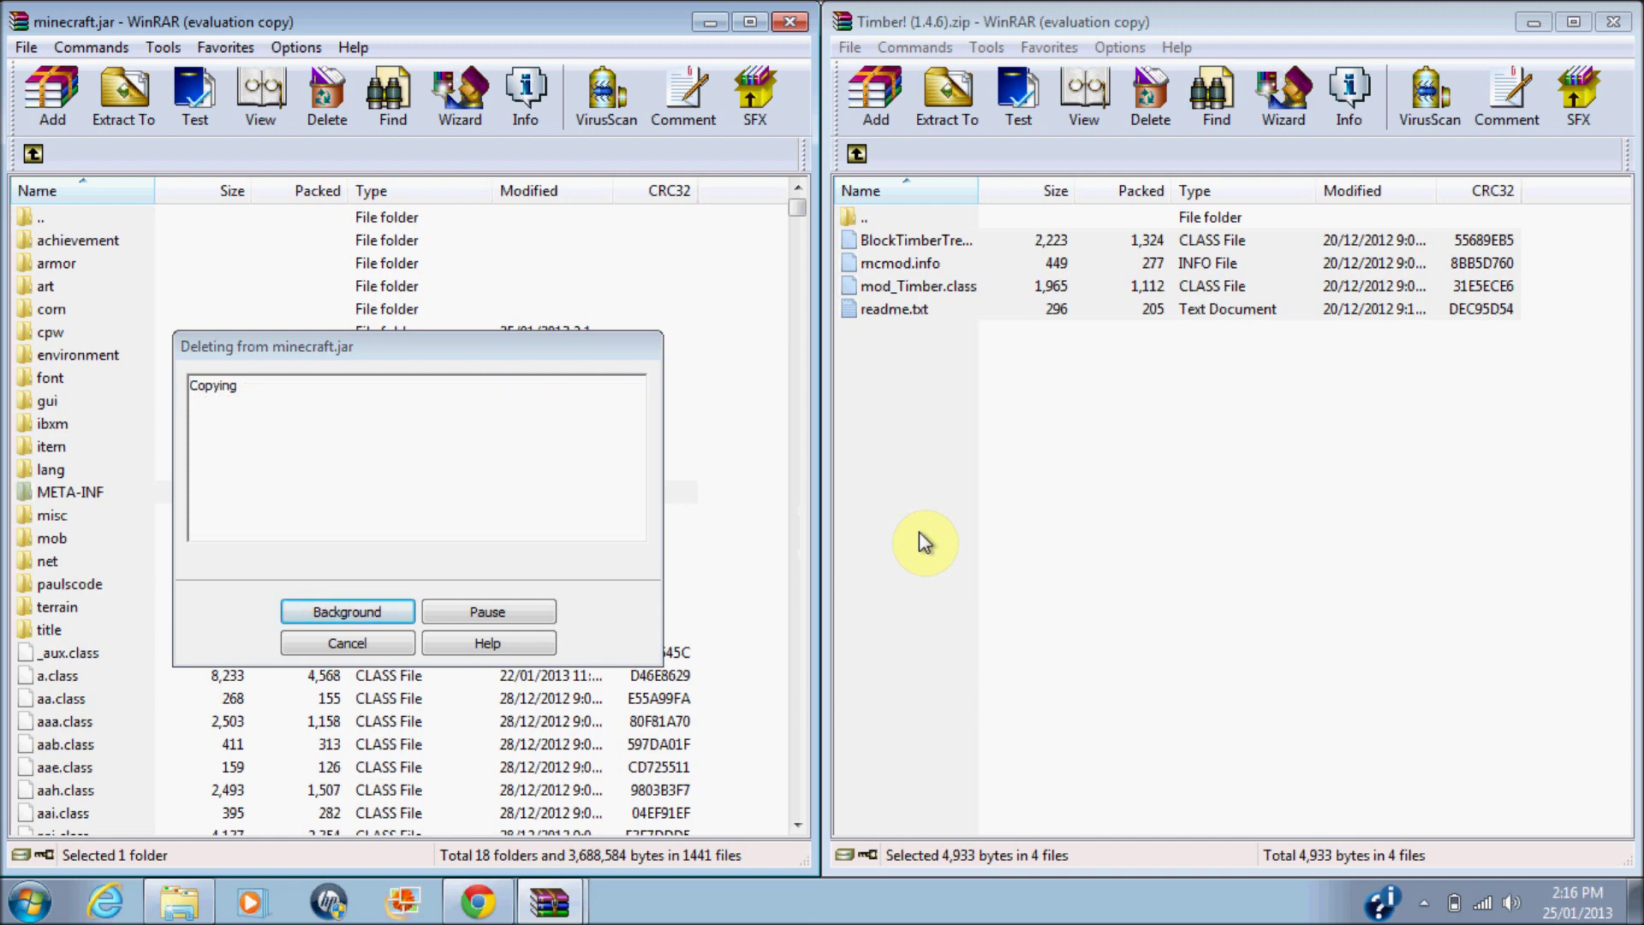
Step: Close the Timber! (1.4.6).zip and minecraft.jar archives and the .minecraft bin folder
left_click(1064, 467)
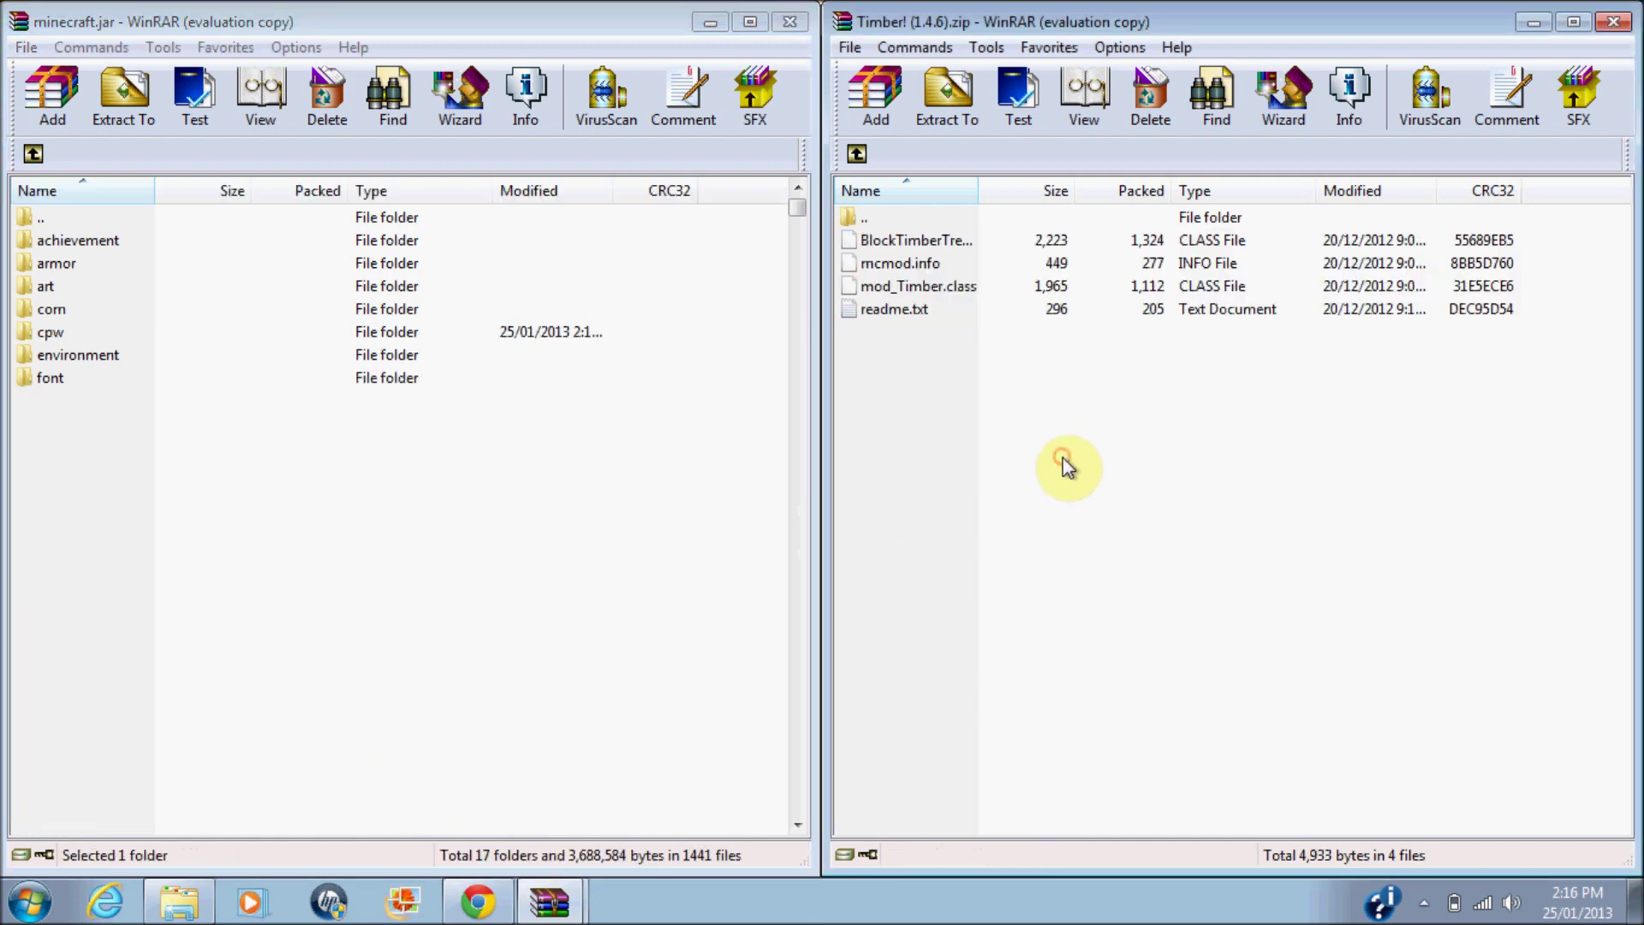
left_click(1606, 24)
left_click(781, 24)
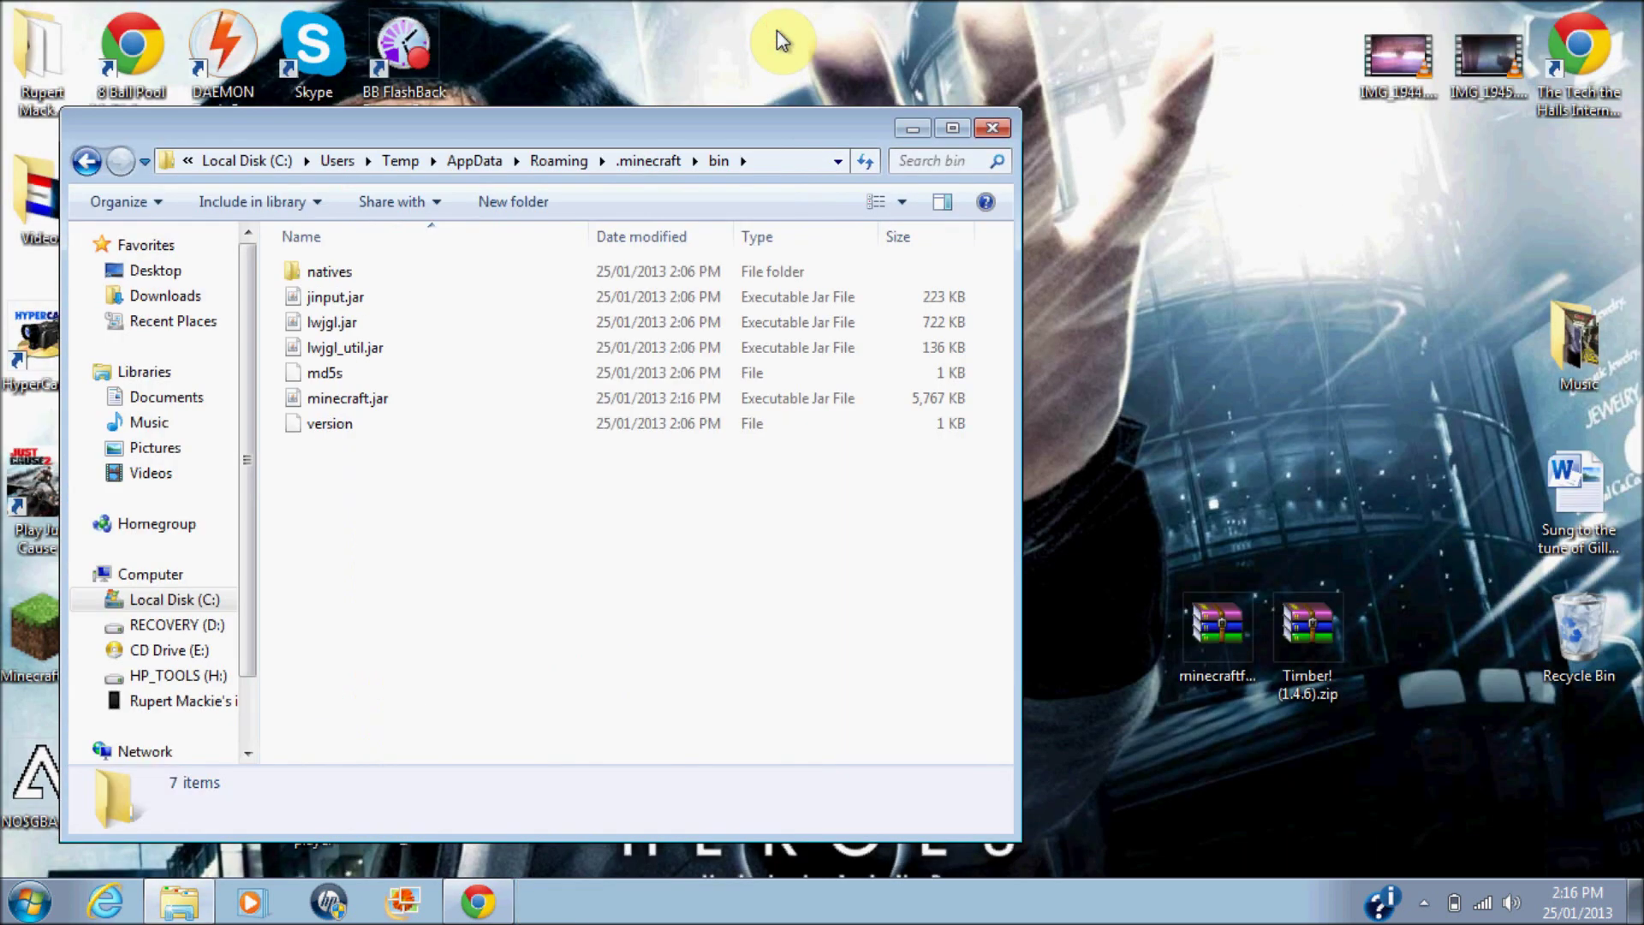
left_click(993, 129)
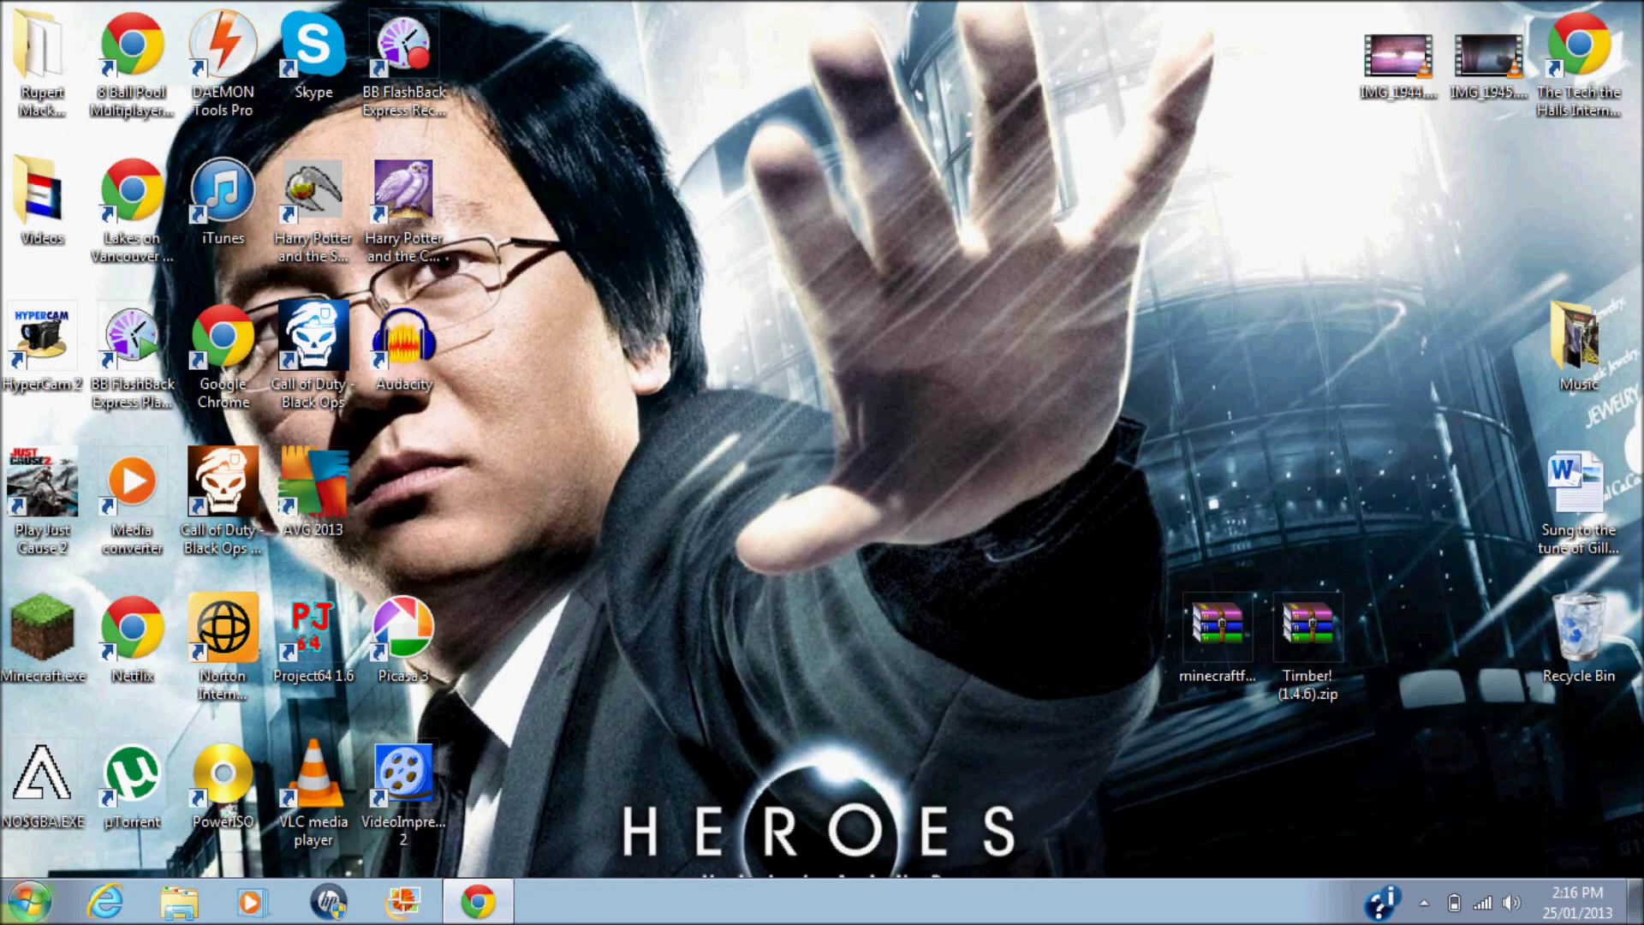
Step: Launch Minecraft with the remembered login and load the singleplayer survival world MO DAMN CREATURES
double_click(24, 651)
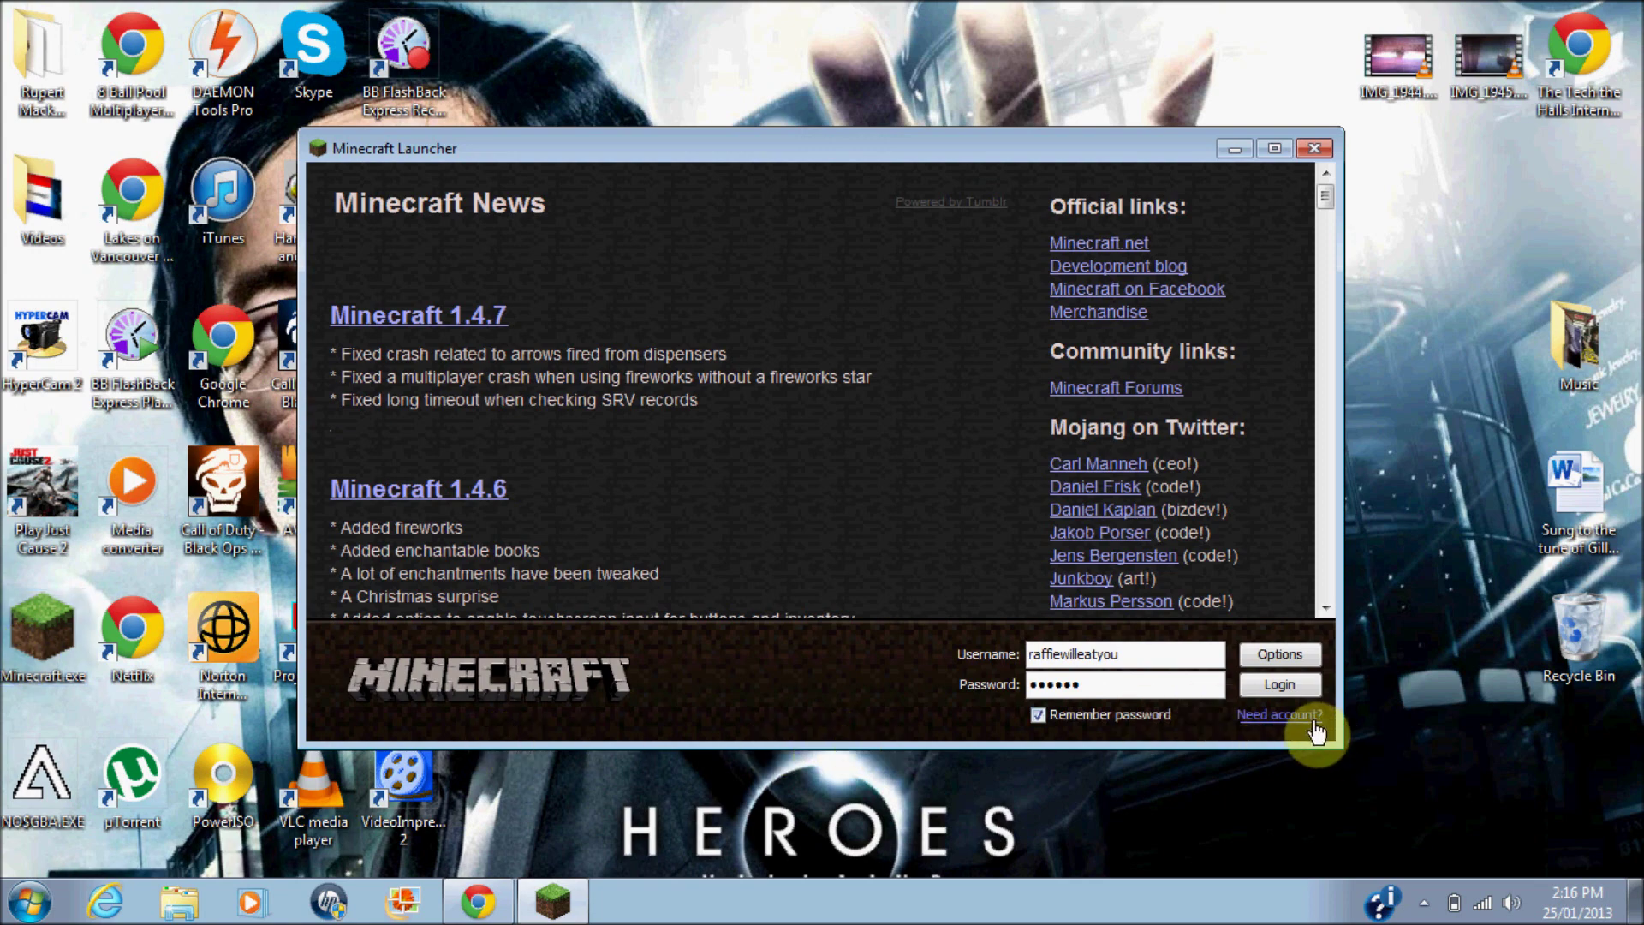
left_click(1285, 687)
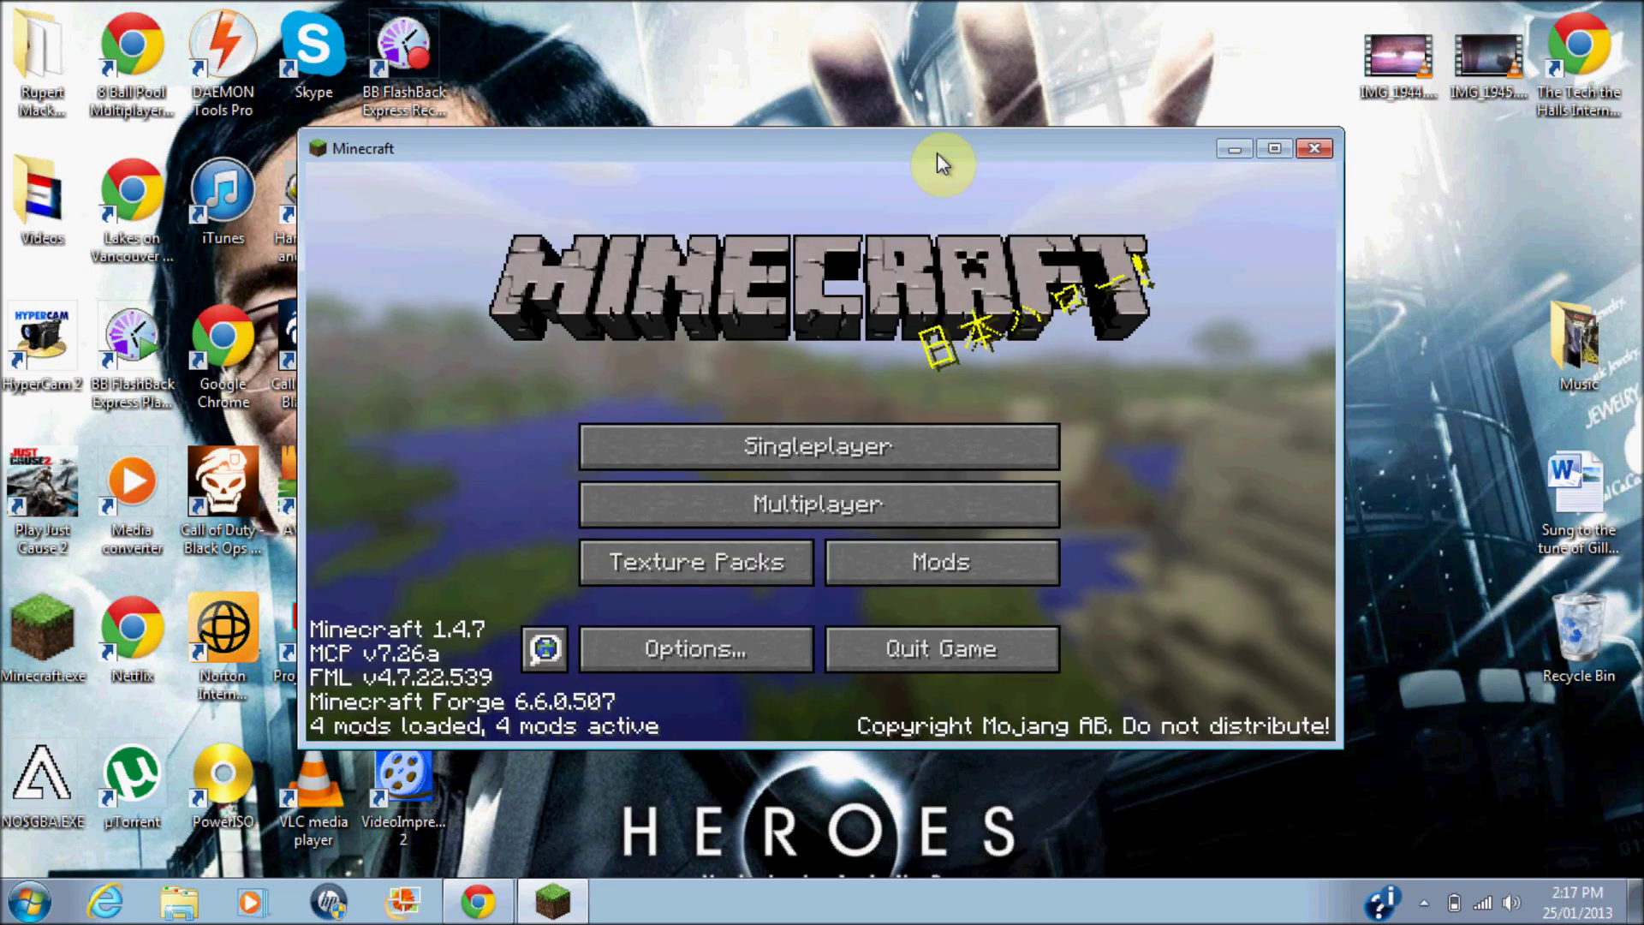
left_click(822, 455)
left_click(732, 402)
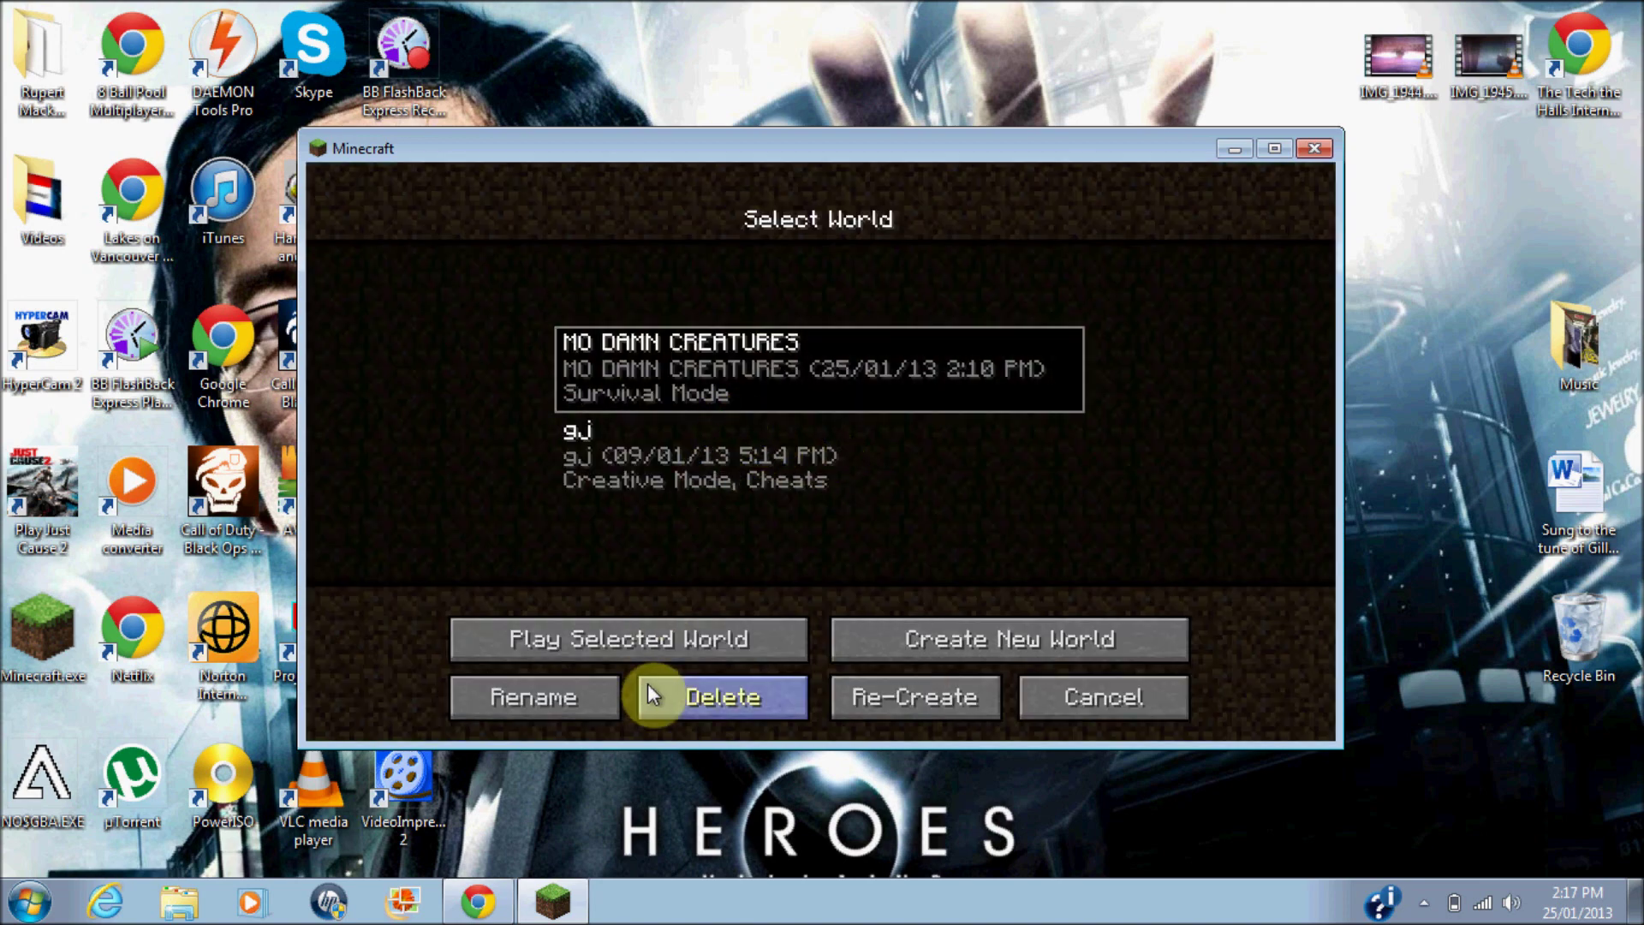
left_click(695, 640)
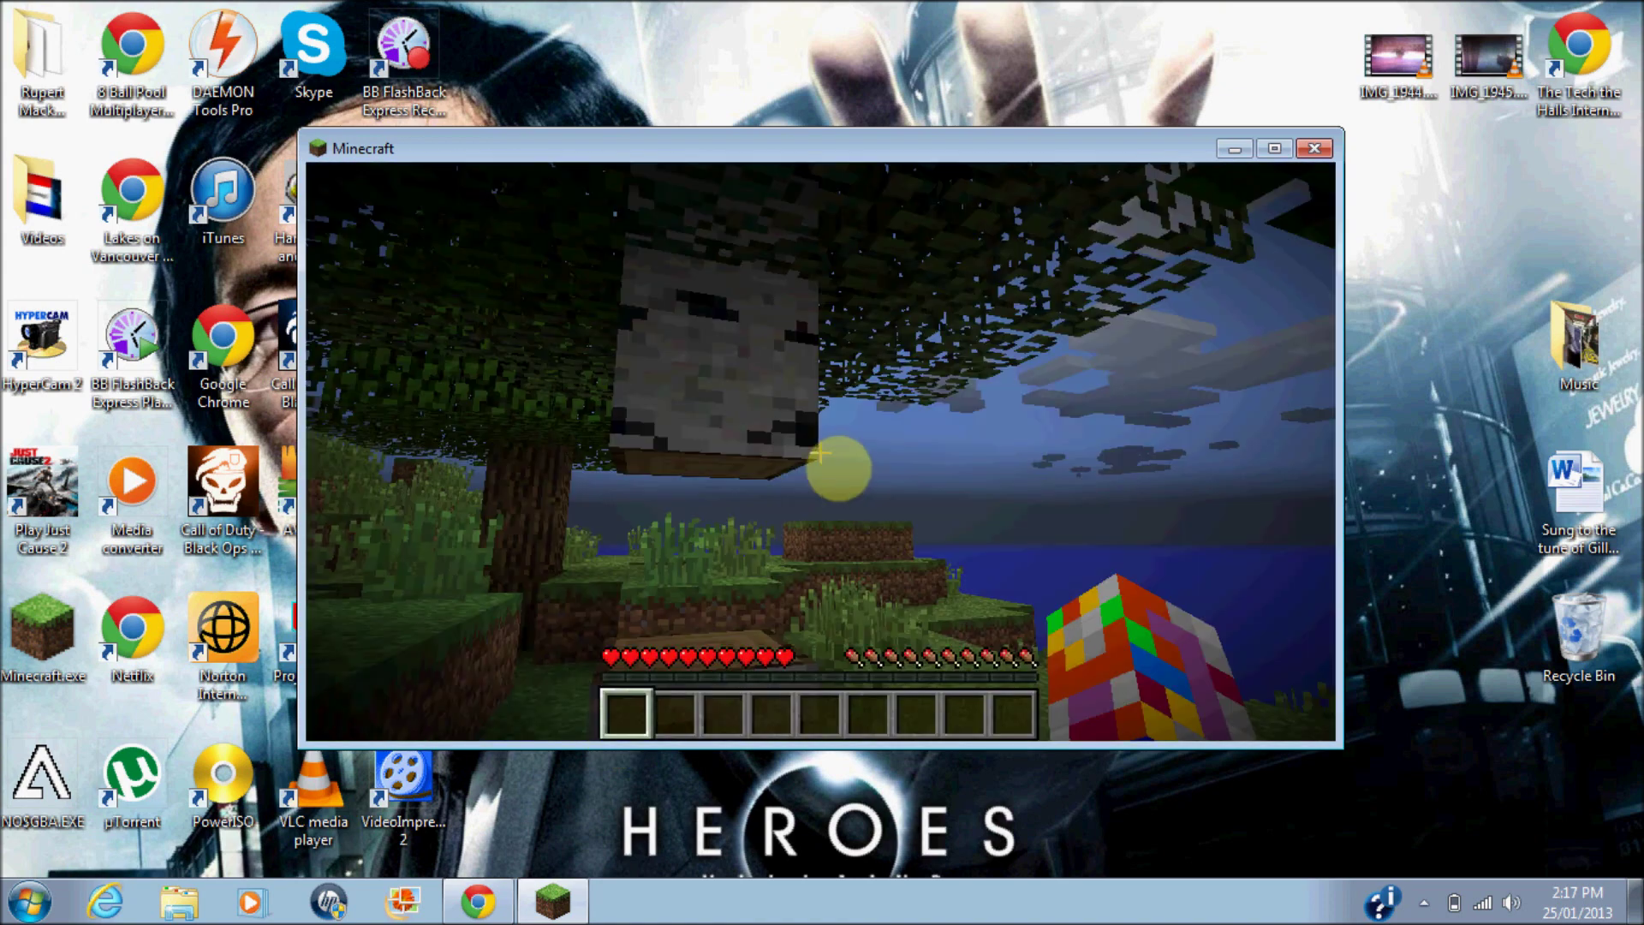
Step: Test the Timber mod by chopping logs out of the birch trunk and the nearby dark-barked tree
mouse_move(820, 452)
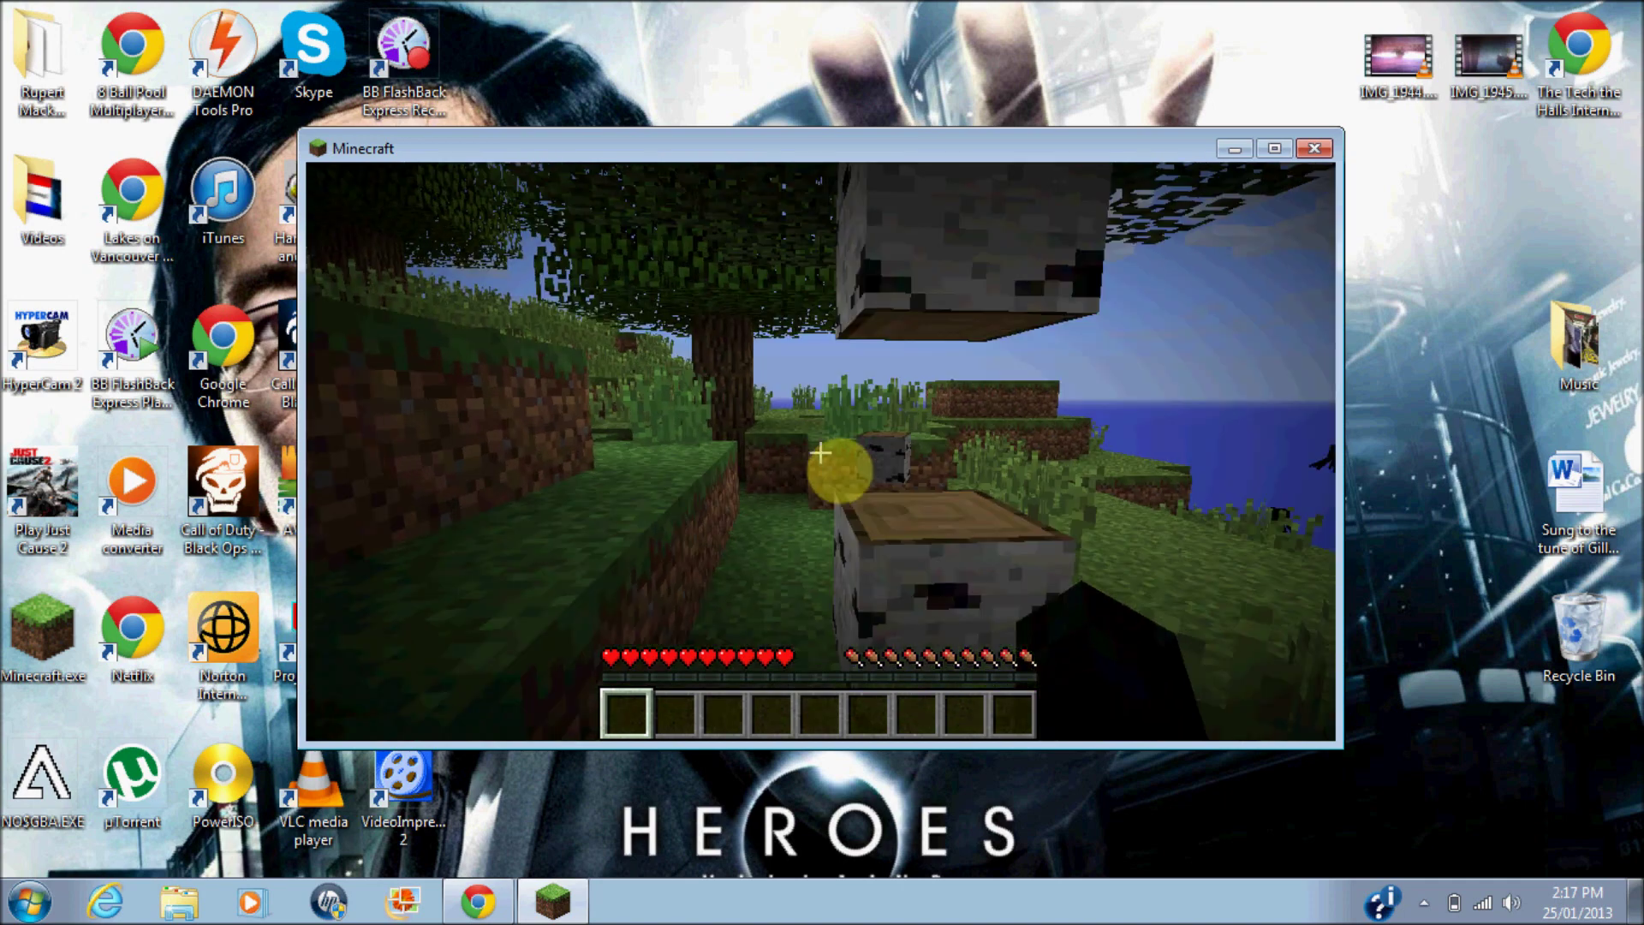
left_click(820, 452)
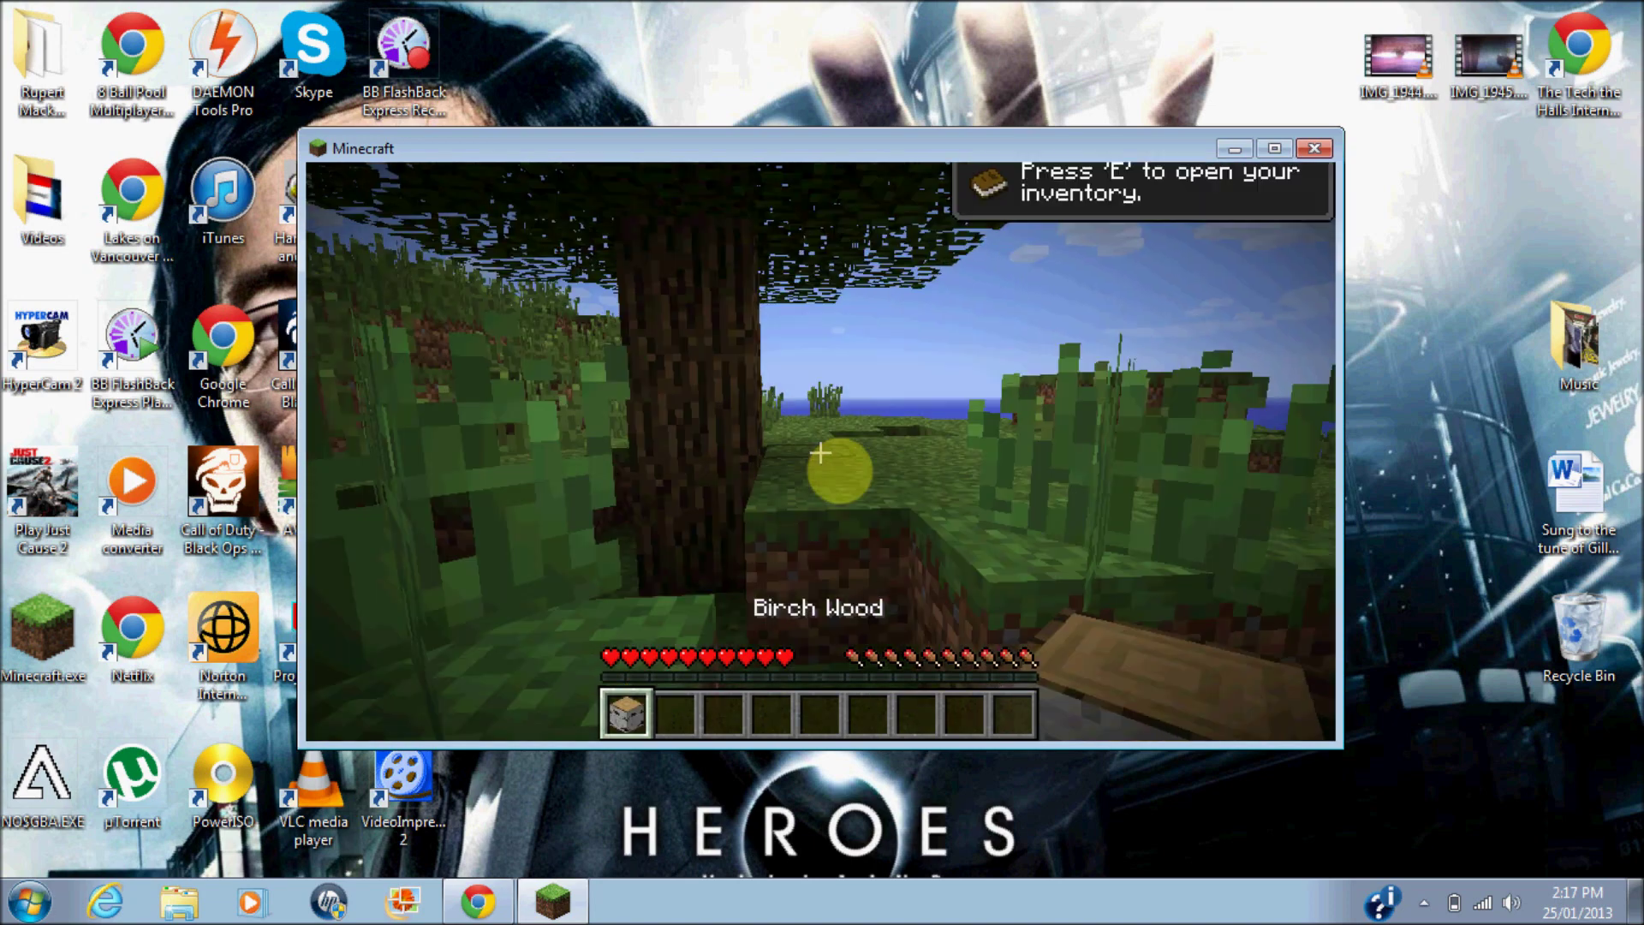
mouse_move(820, 452)
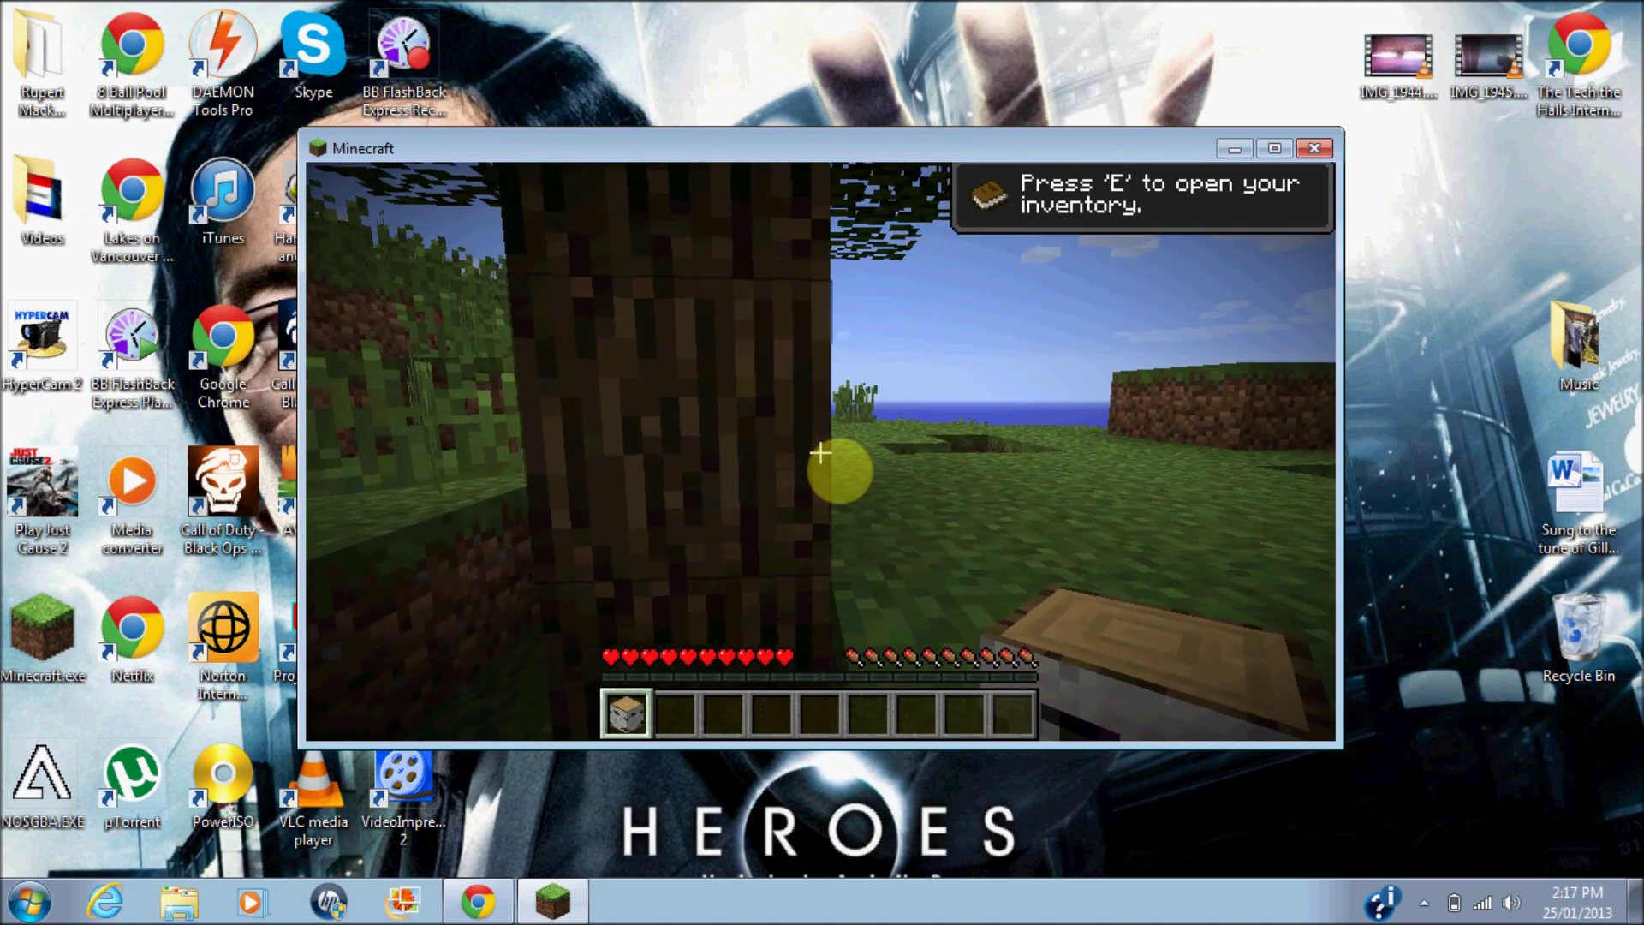
left_click(821, 452)
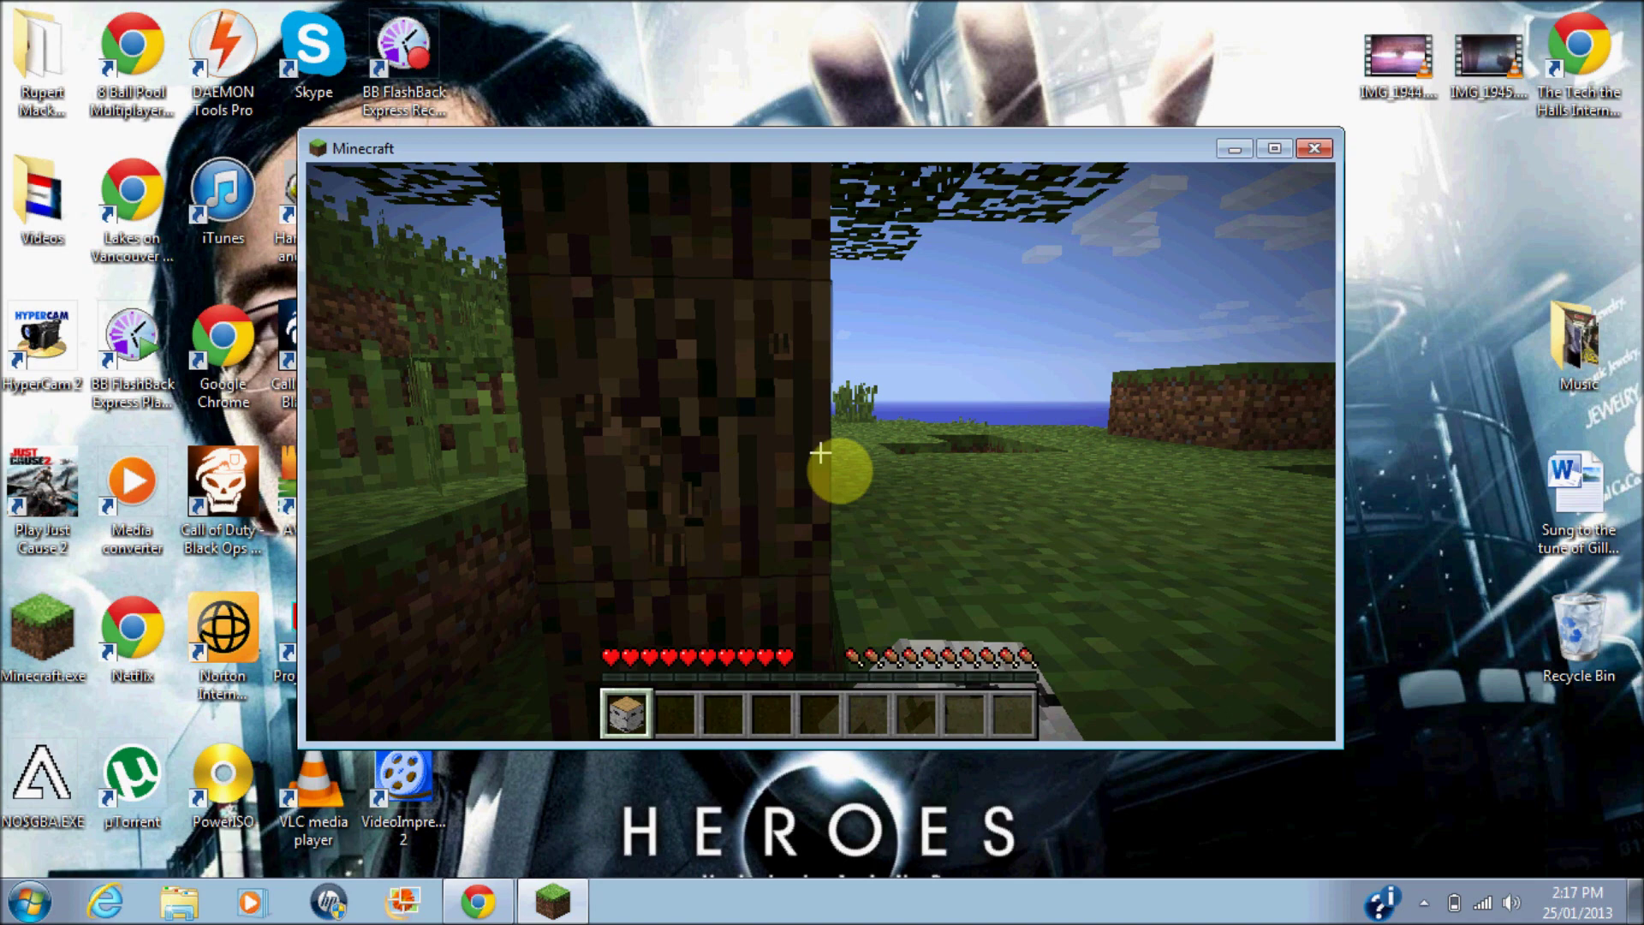
left_click(839, 470)
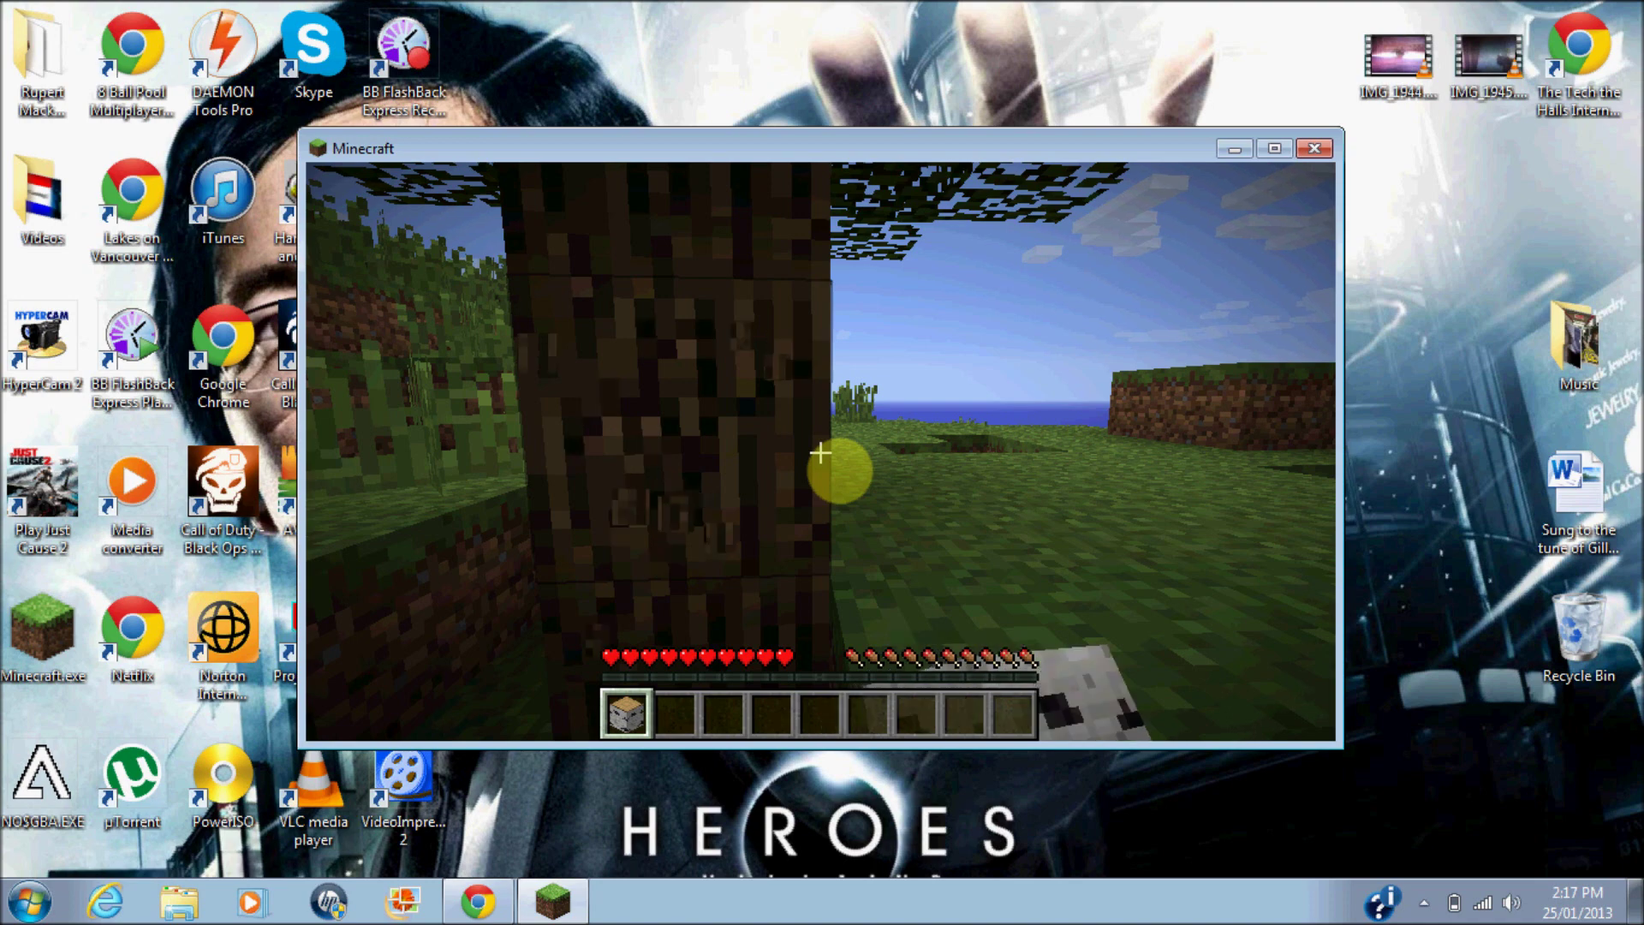
left_click(839, 470)
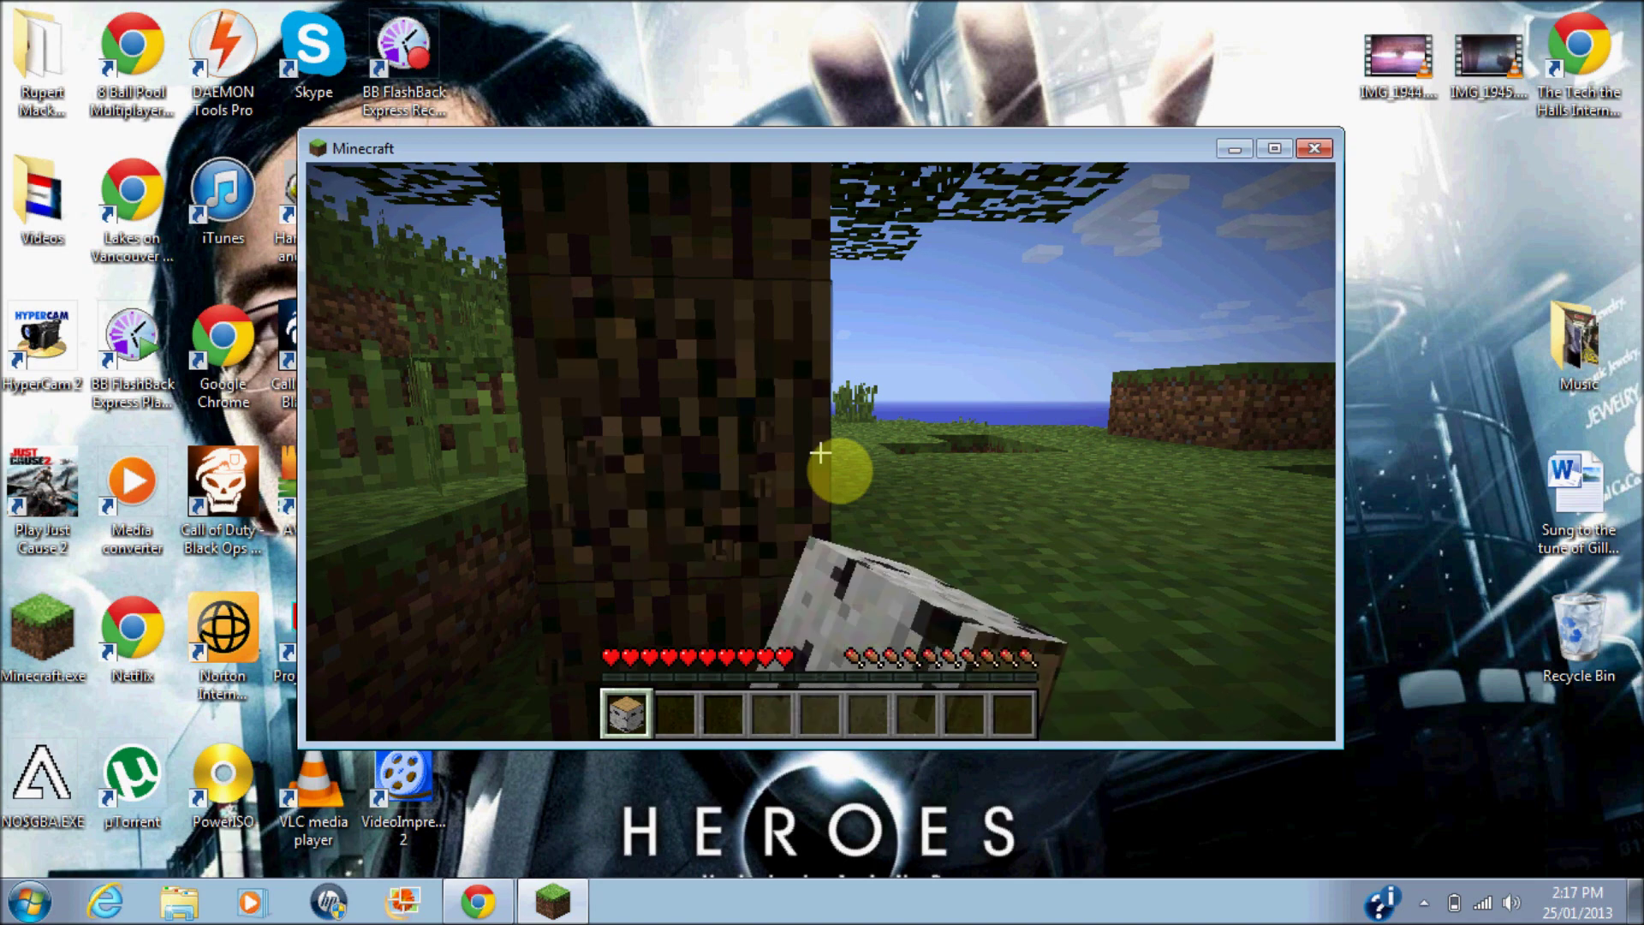
left_click(839, 470)
left_click(840, 470)
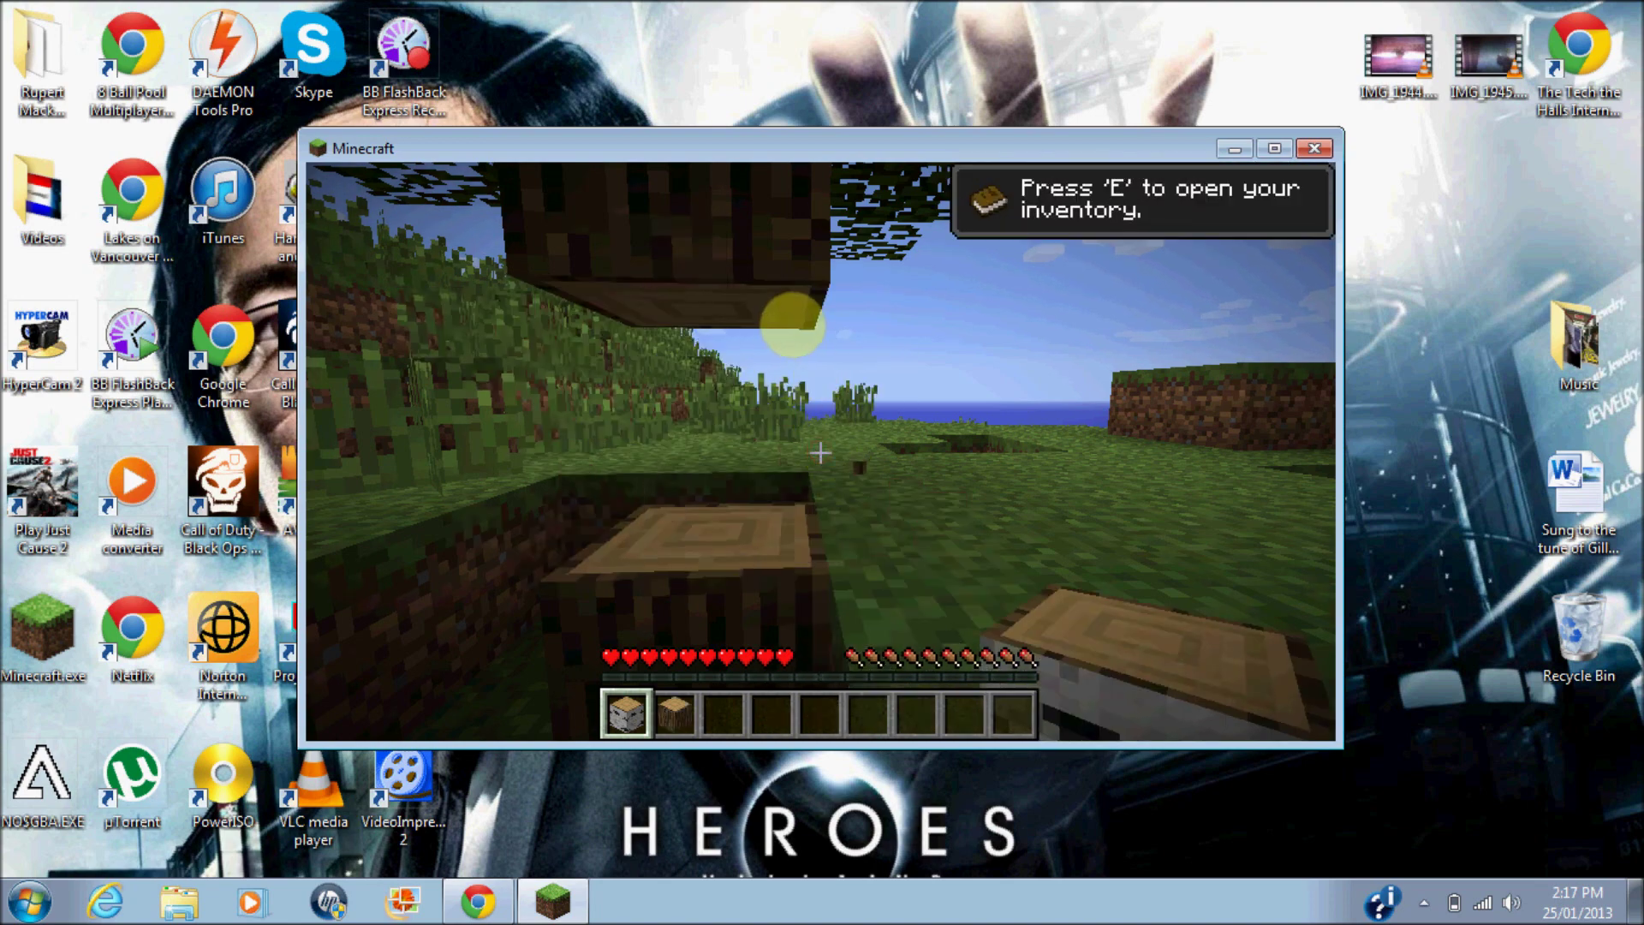
left_click(840, 470)
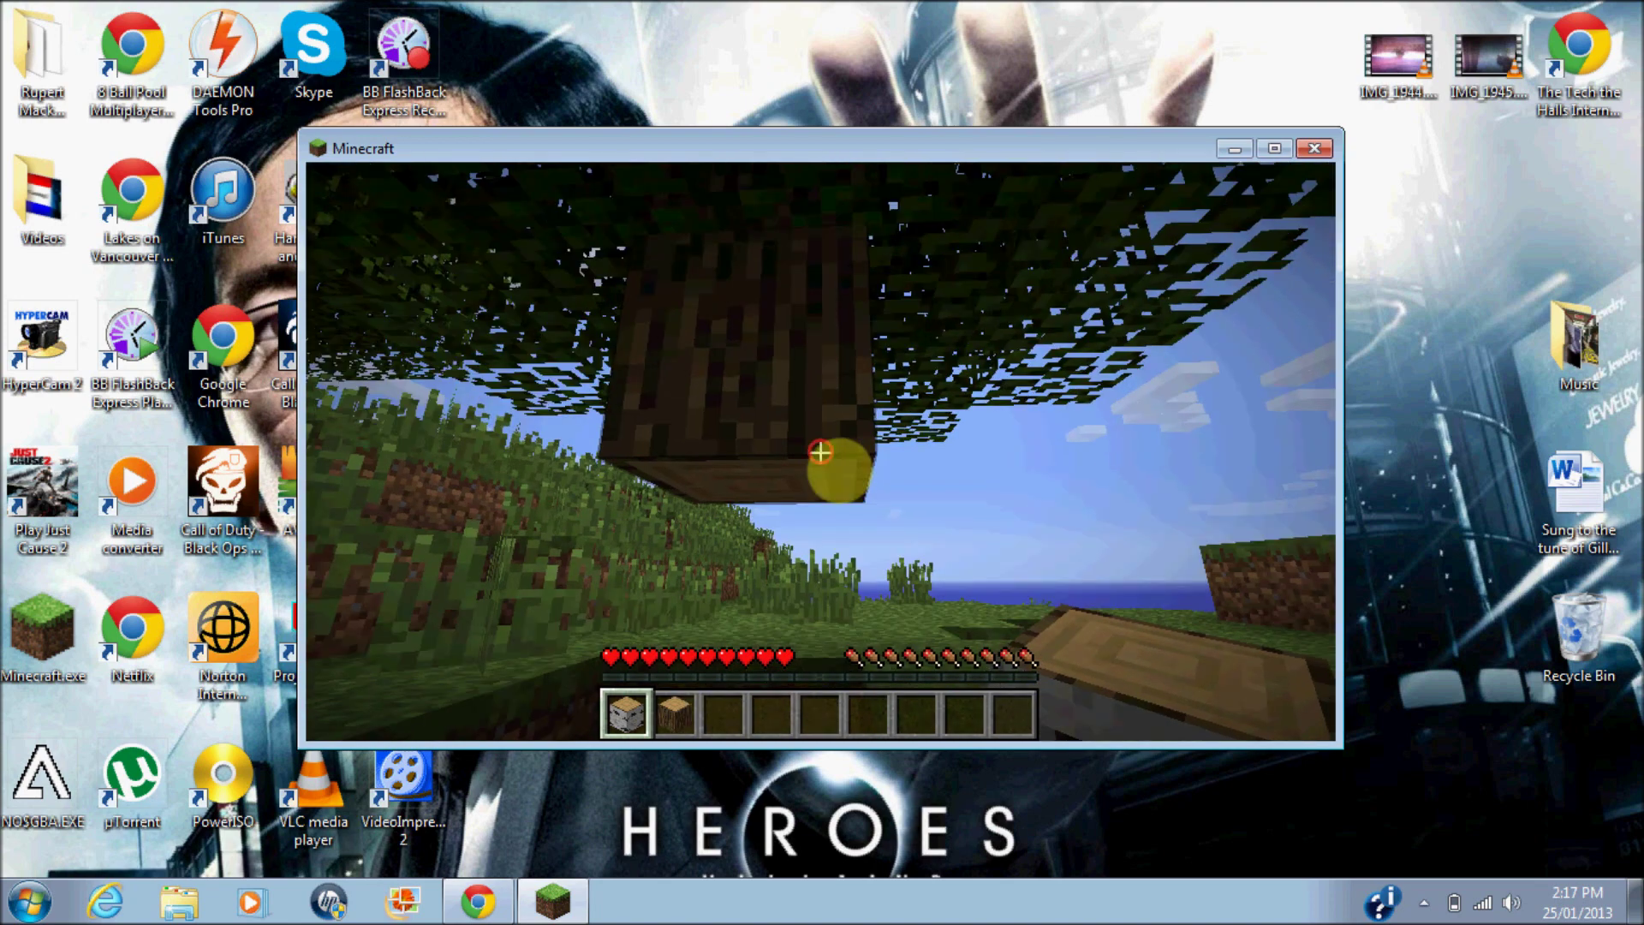
left_click(839, 470)
left_click(839, 470)
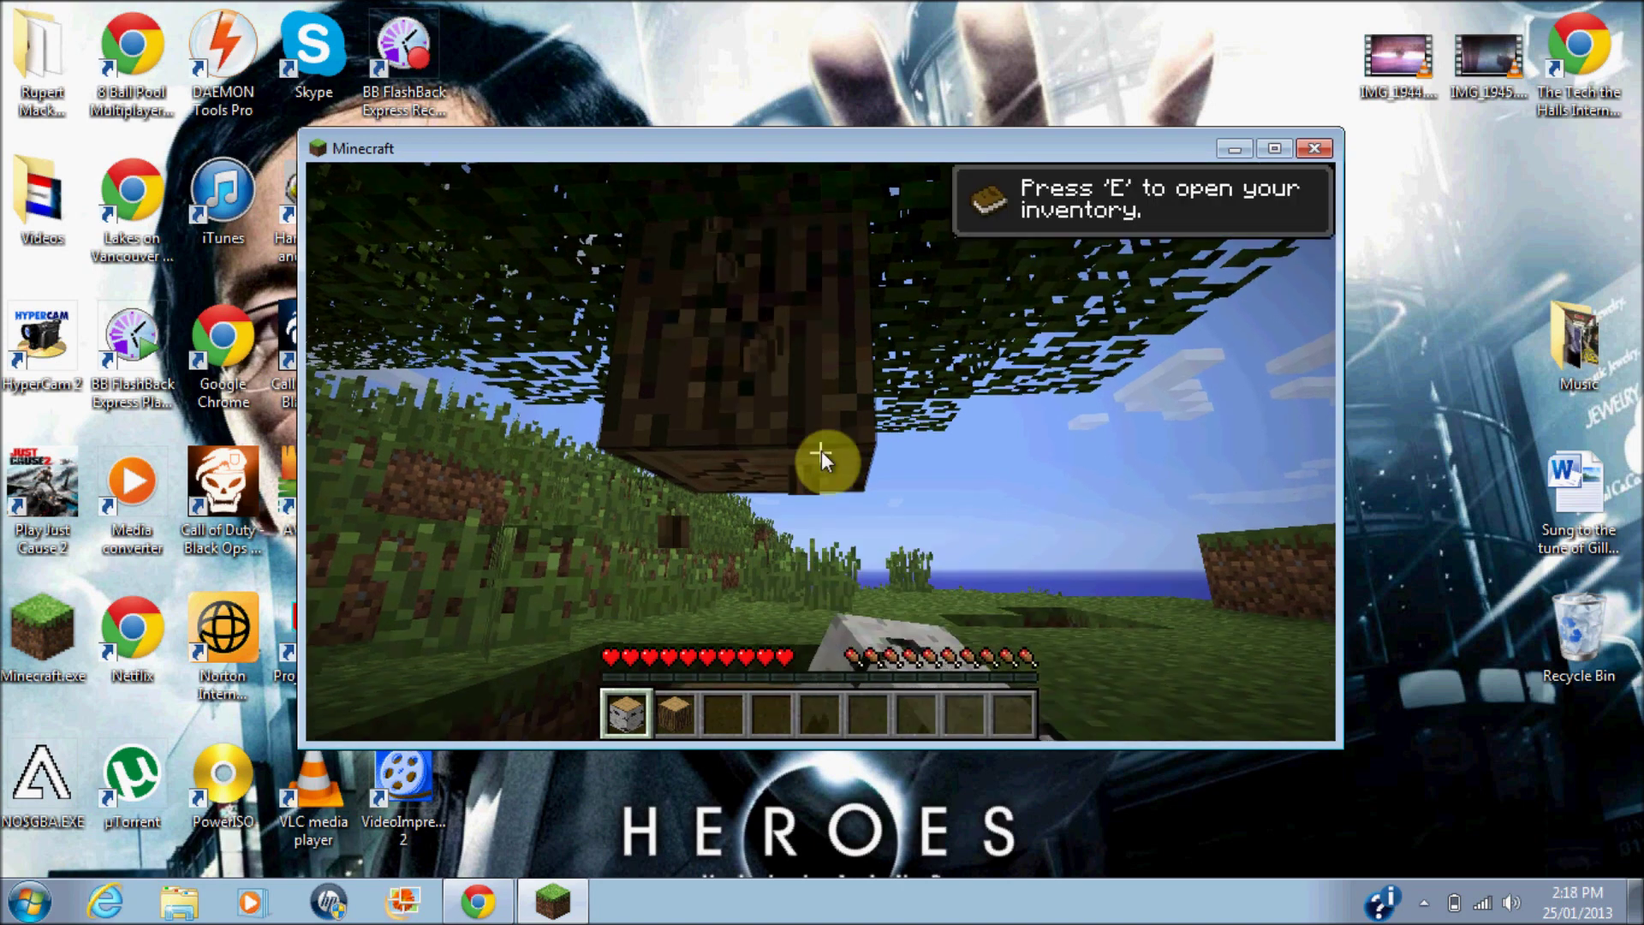
Step: Check the player's inventory and the game options, and return to the world
key("e")
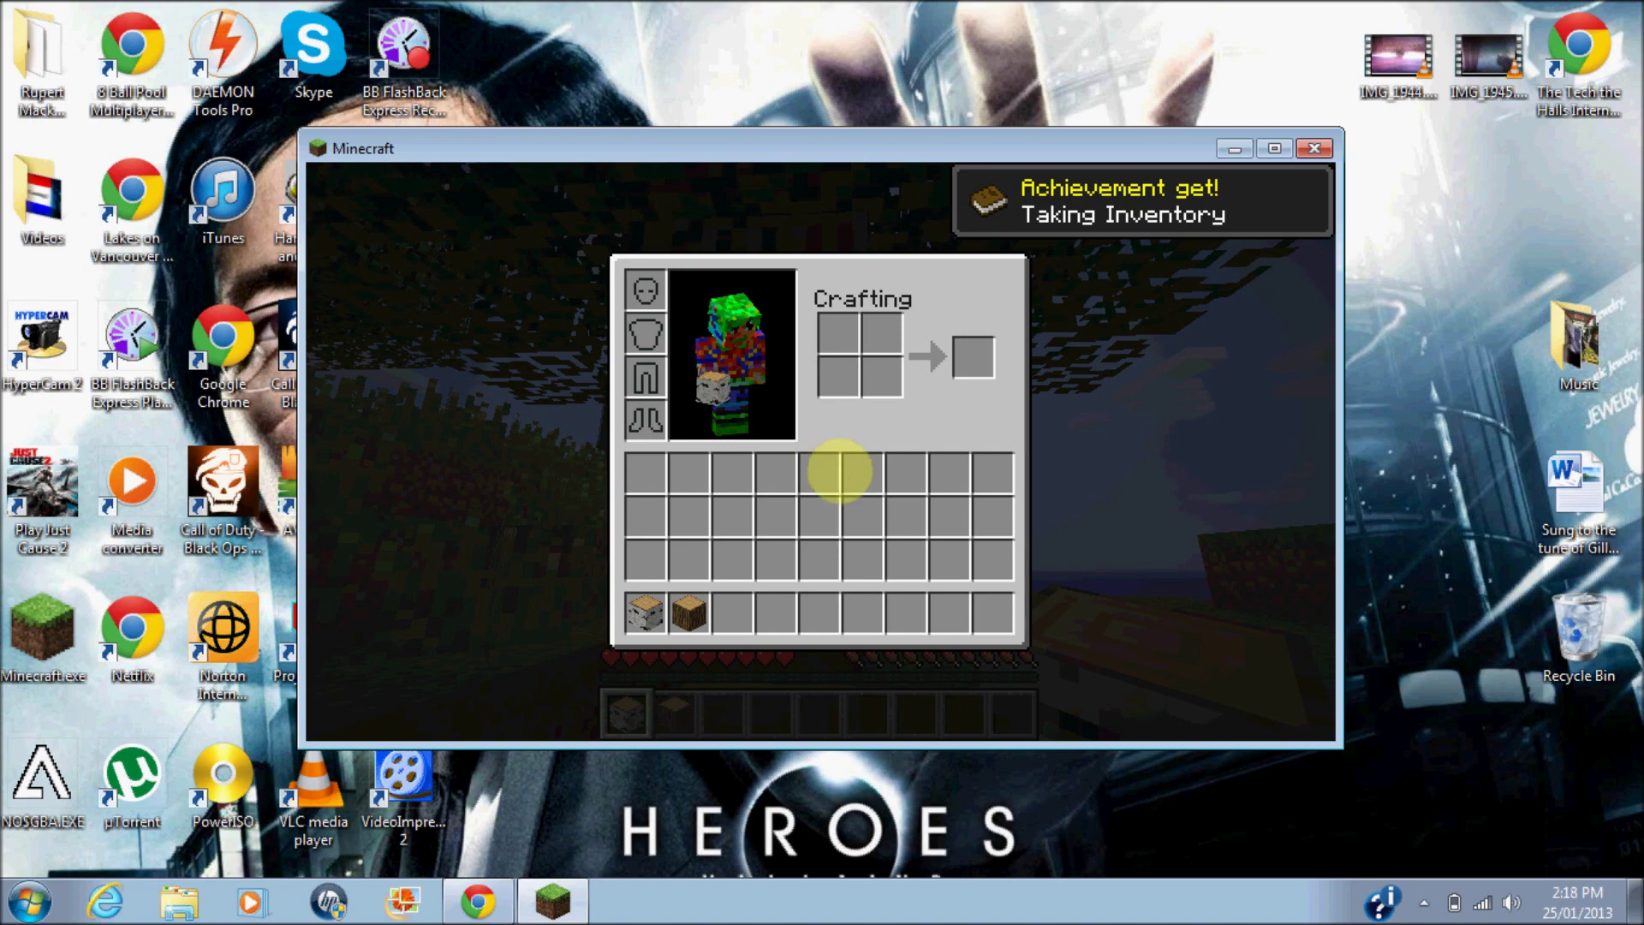
key("e")
key("Escape")
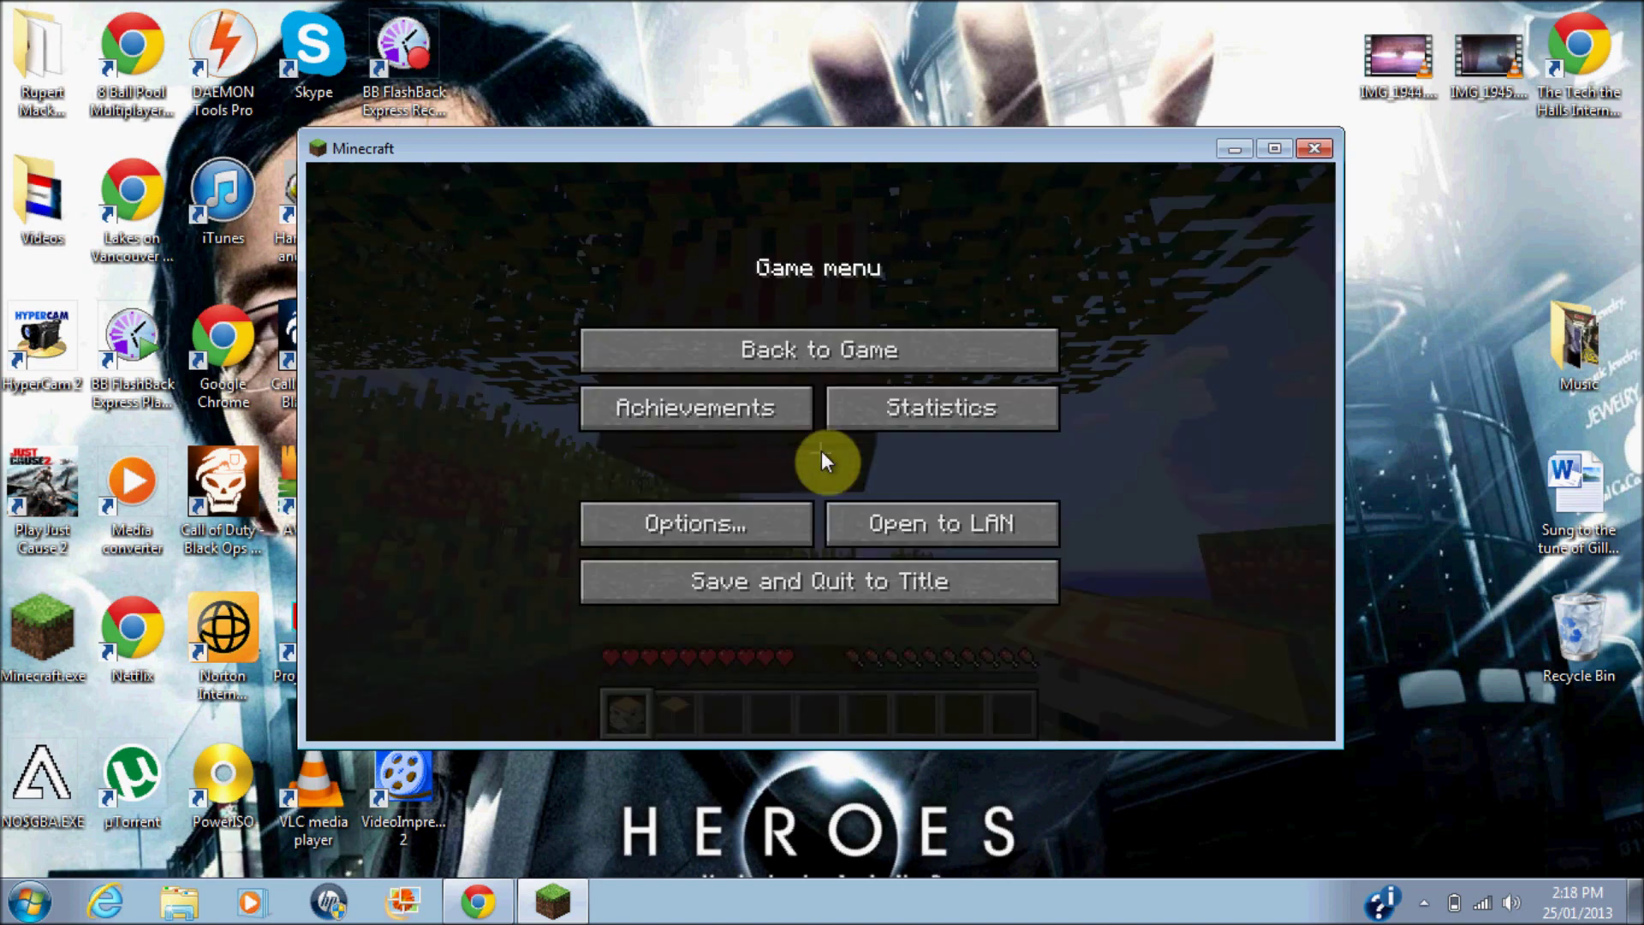
left_click(775, 526)
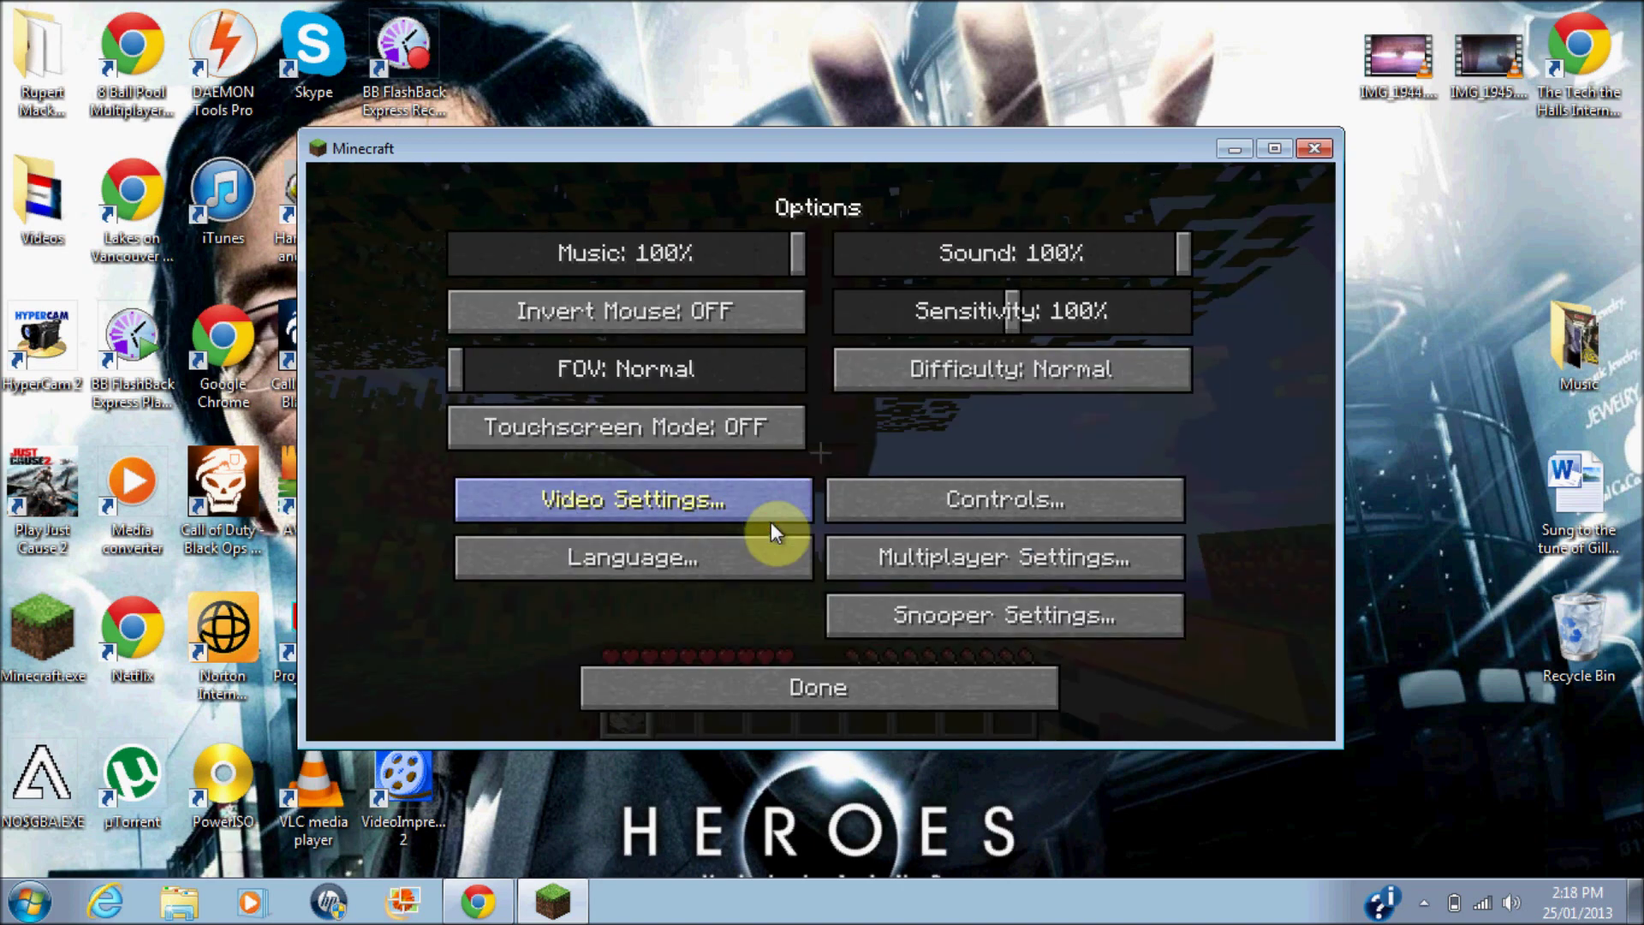
left_click(873, 594)
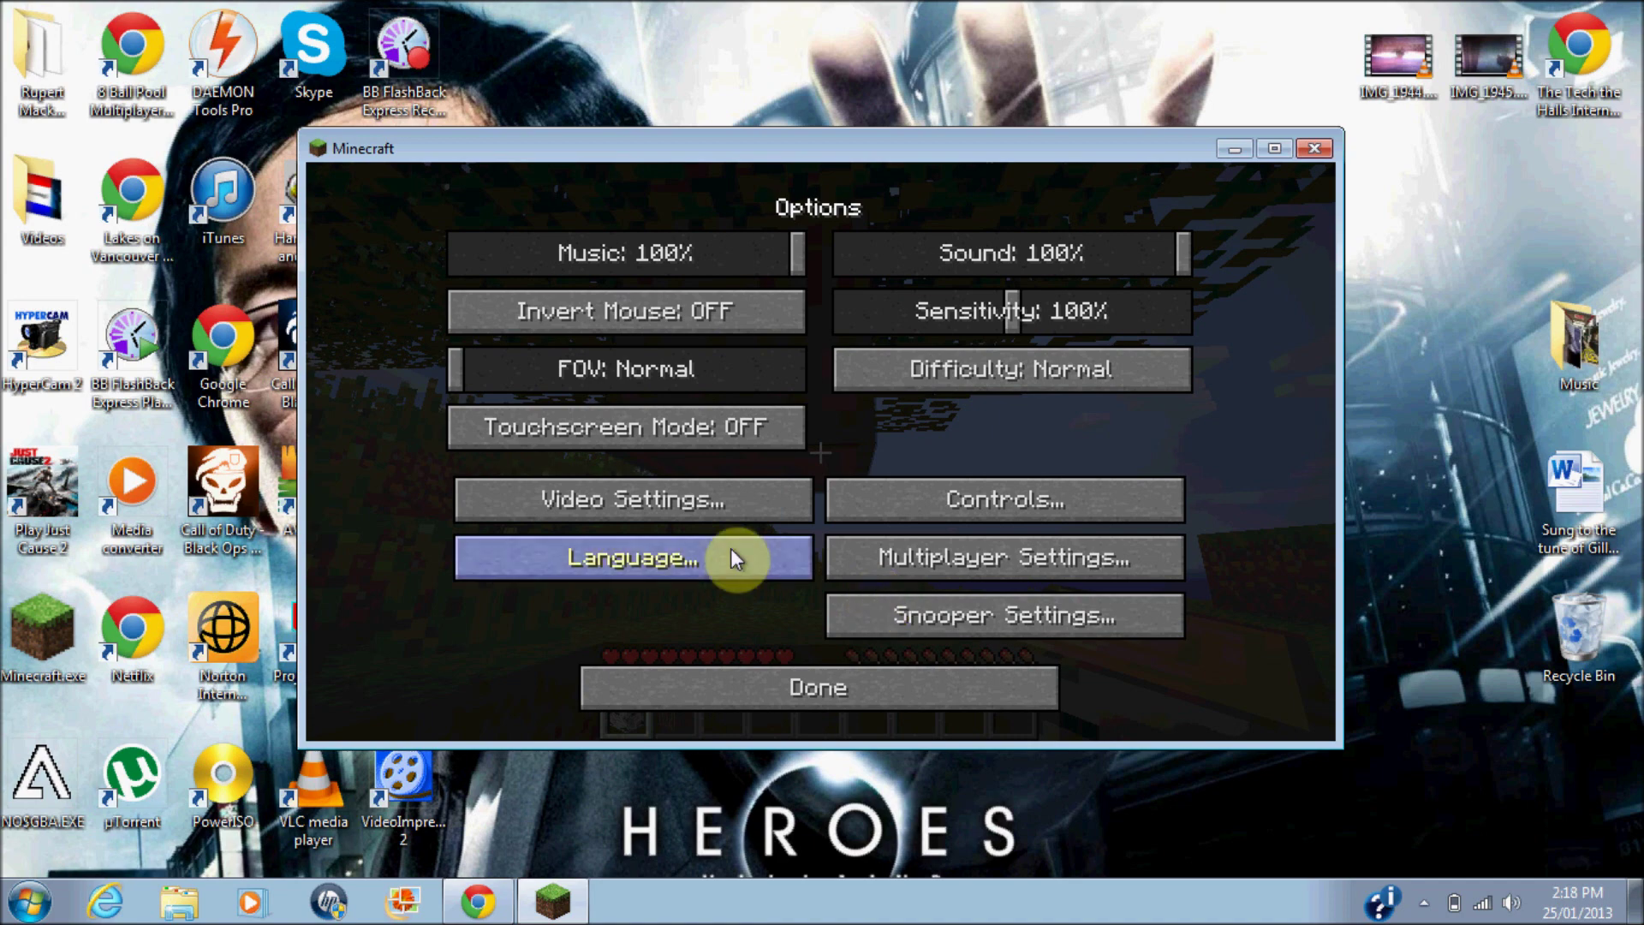
key("Escape")
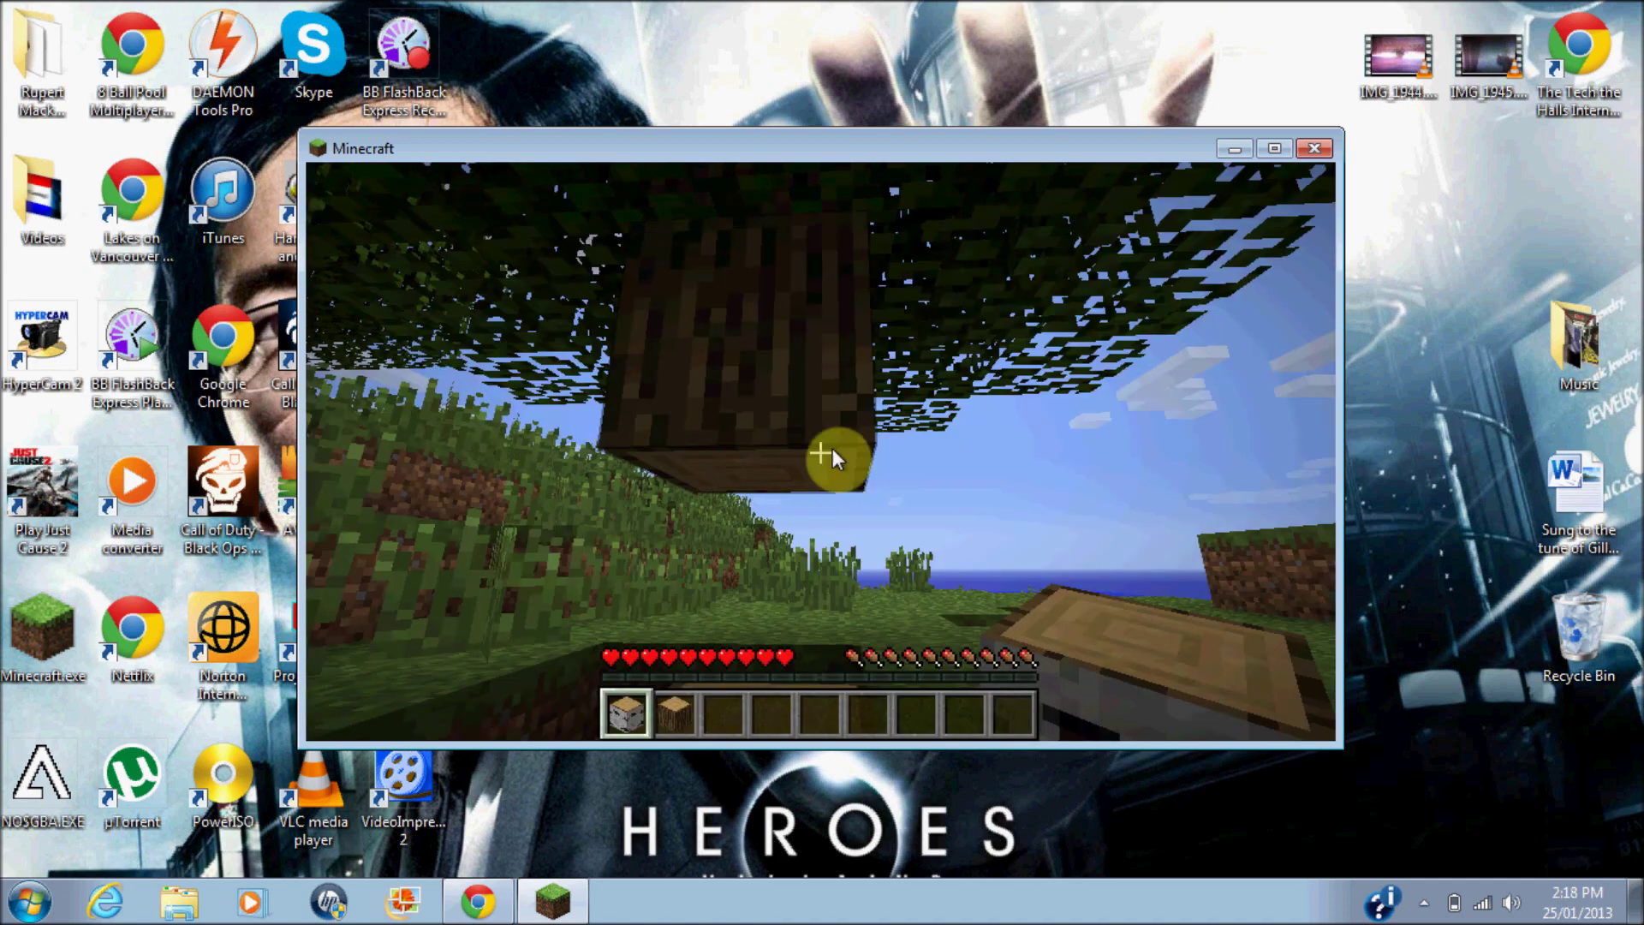
Step: Pause the game and close Minecraft, returning to the desktop
key("Escape")
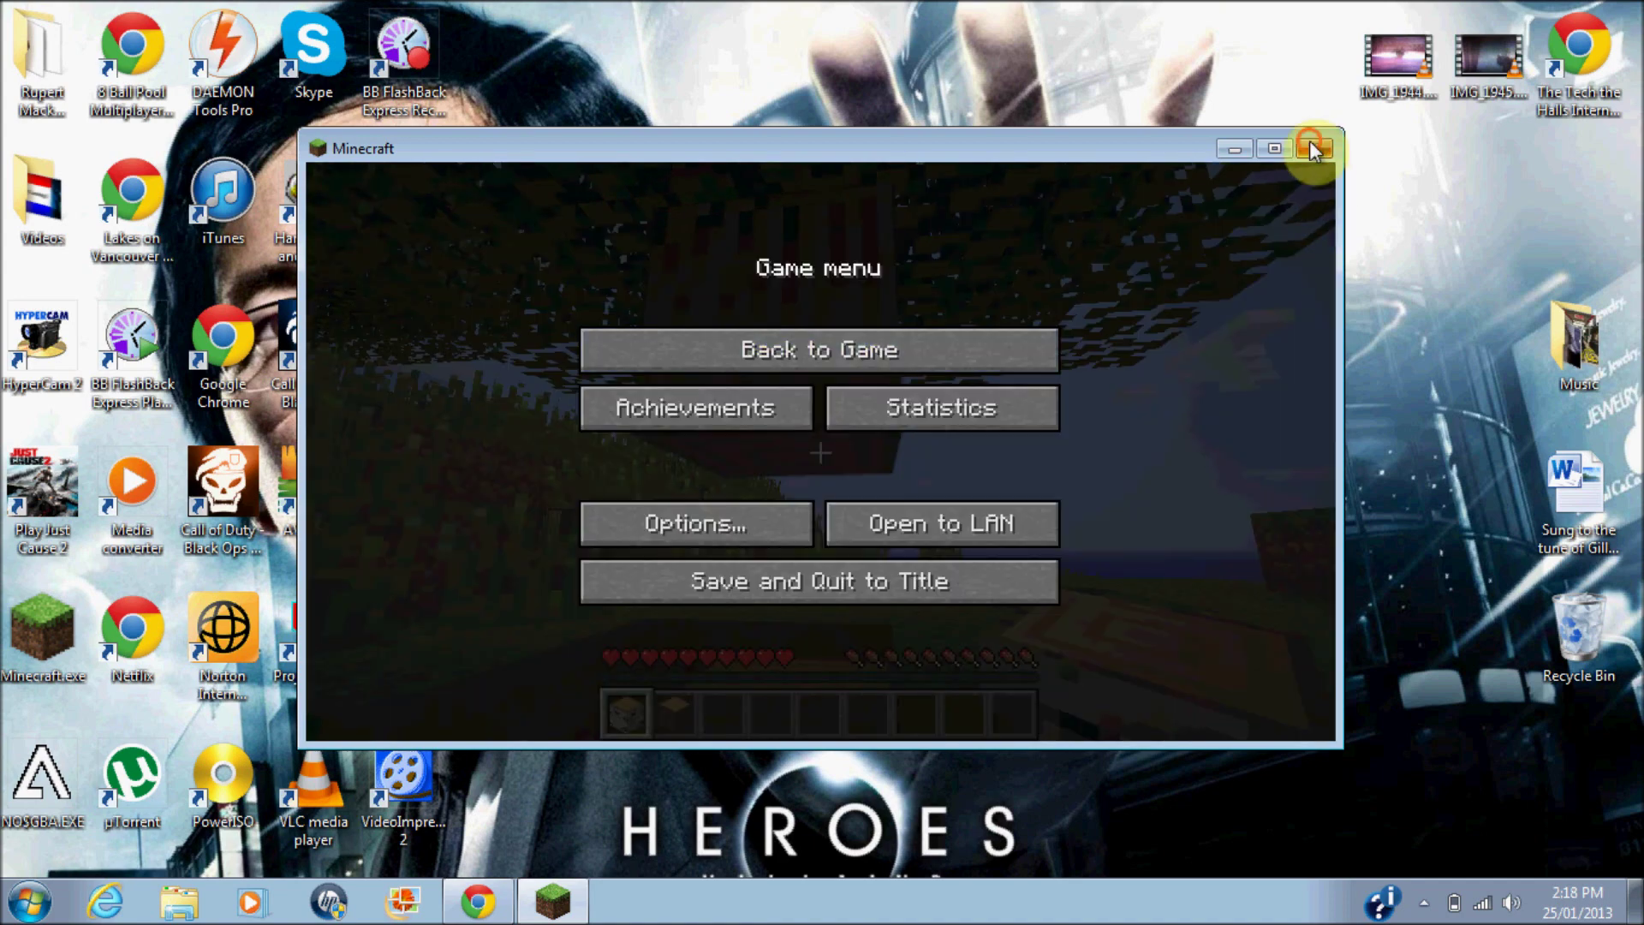
left_click(1310, 148)
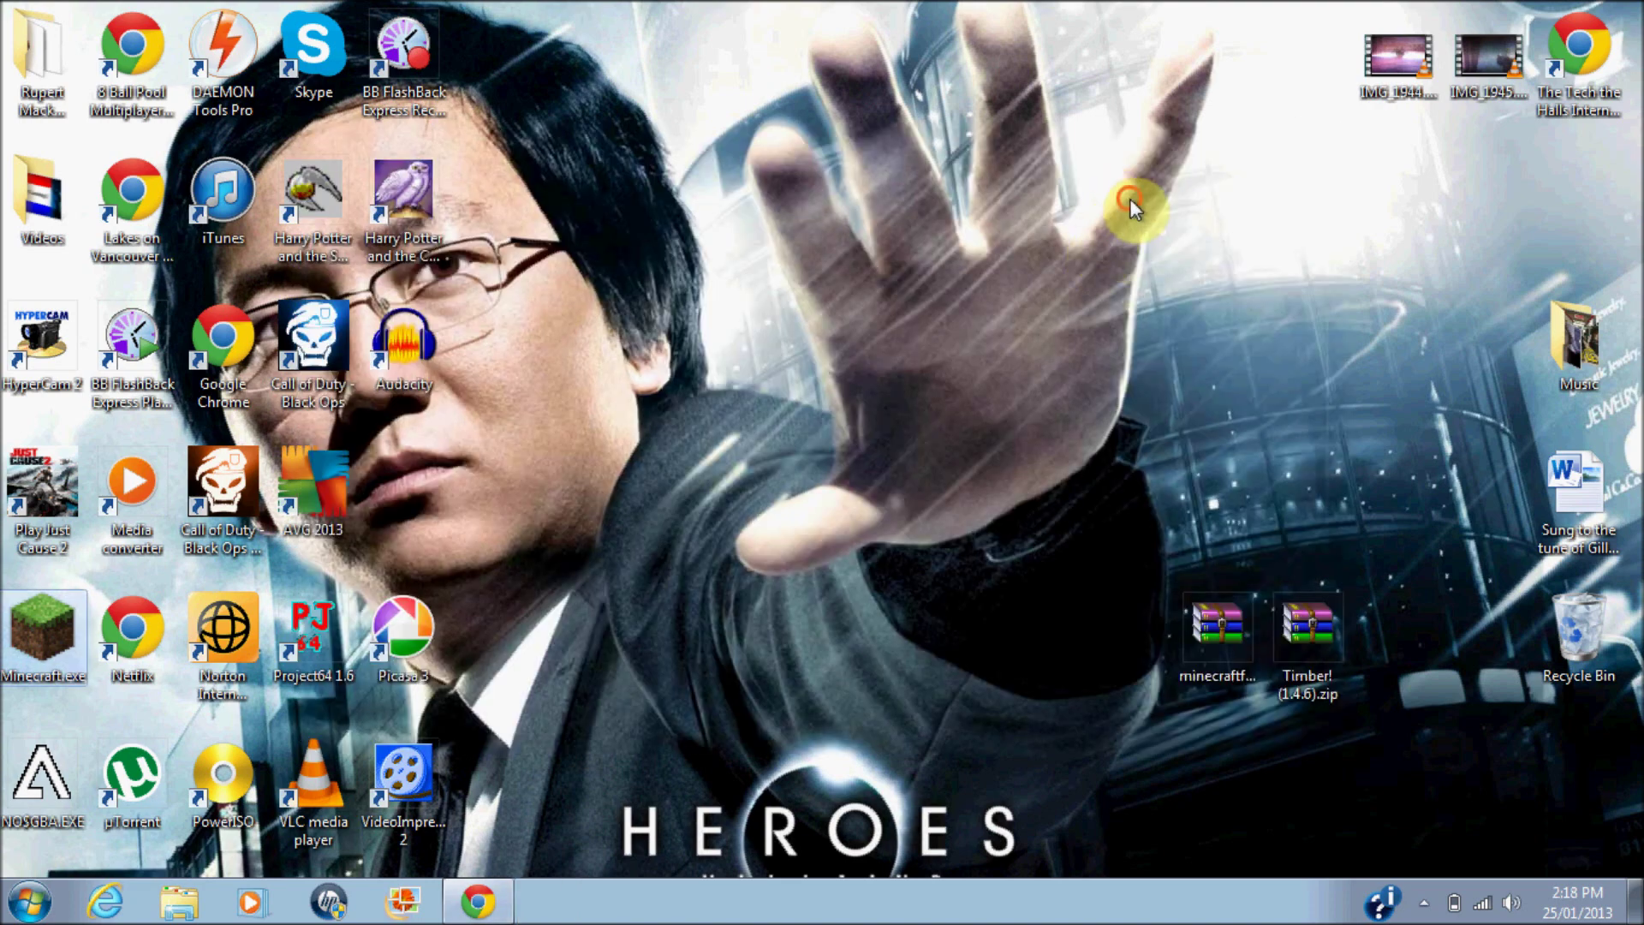
left_click(998, 335)
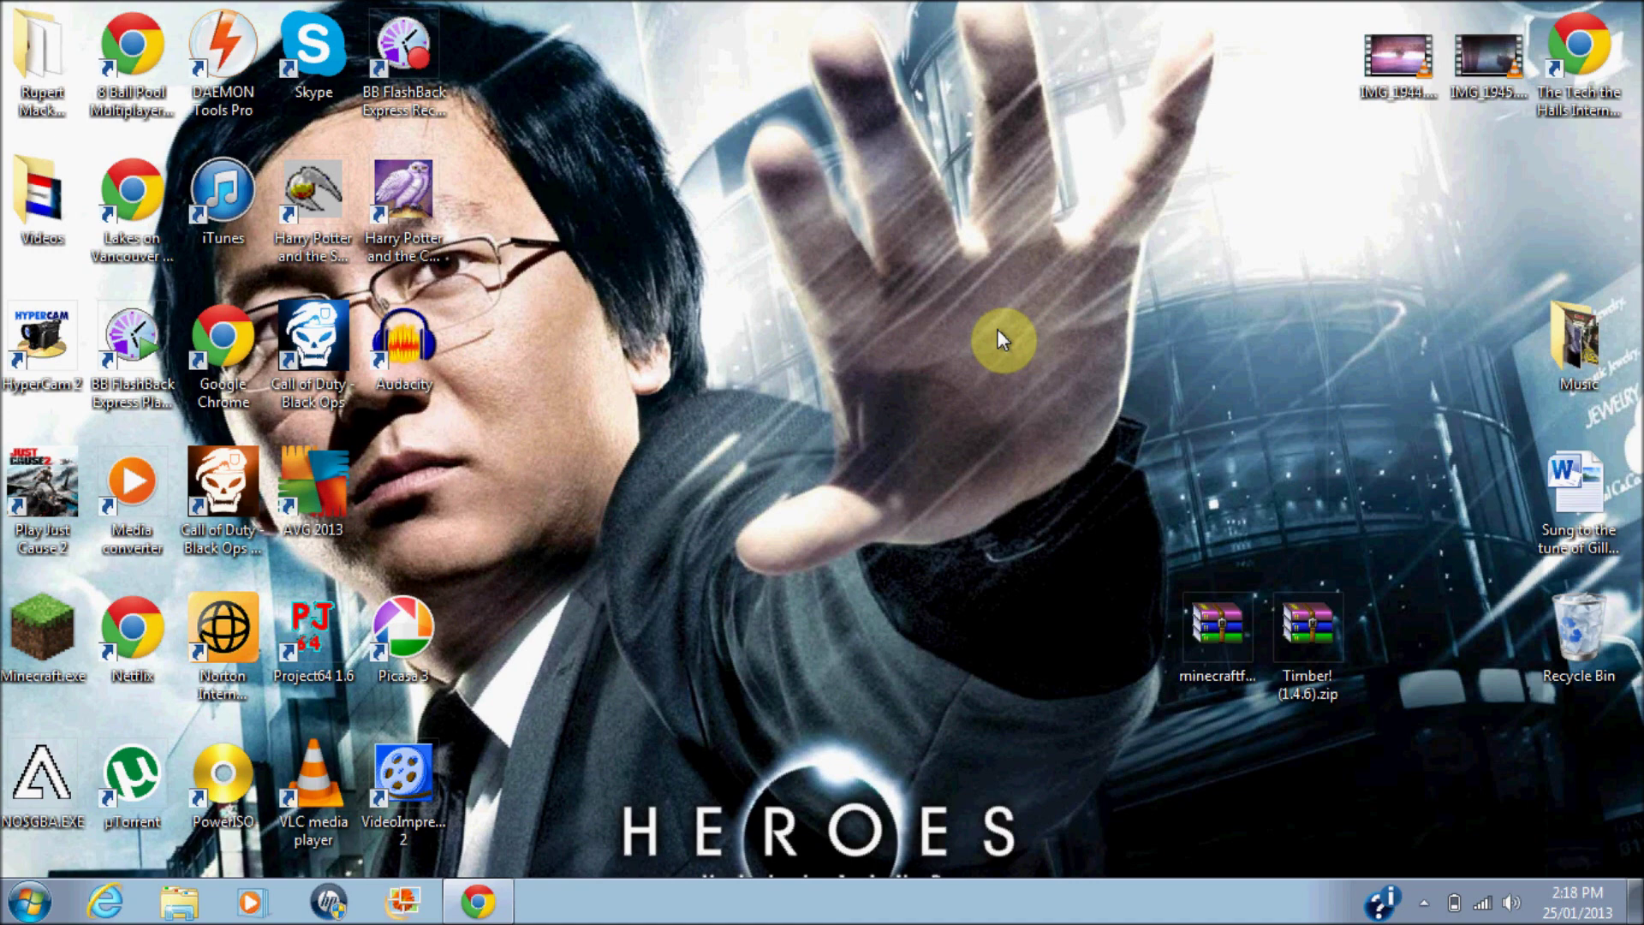